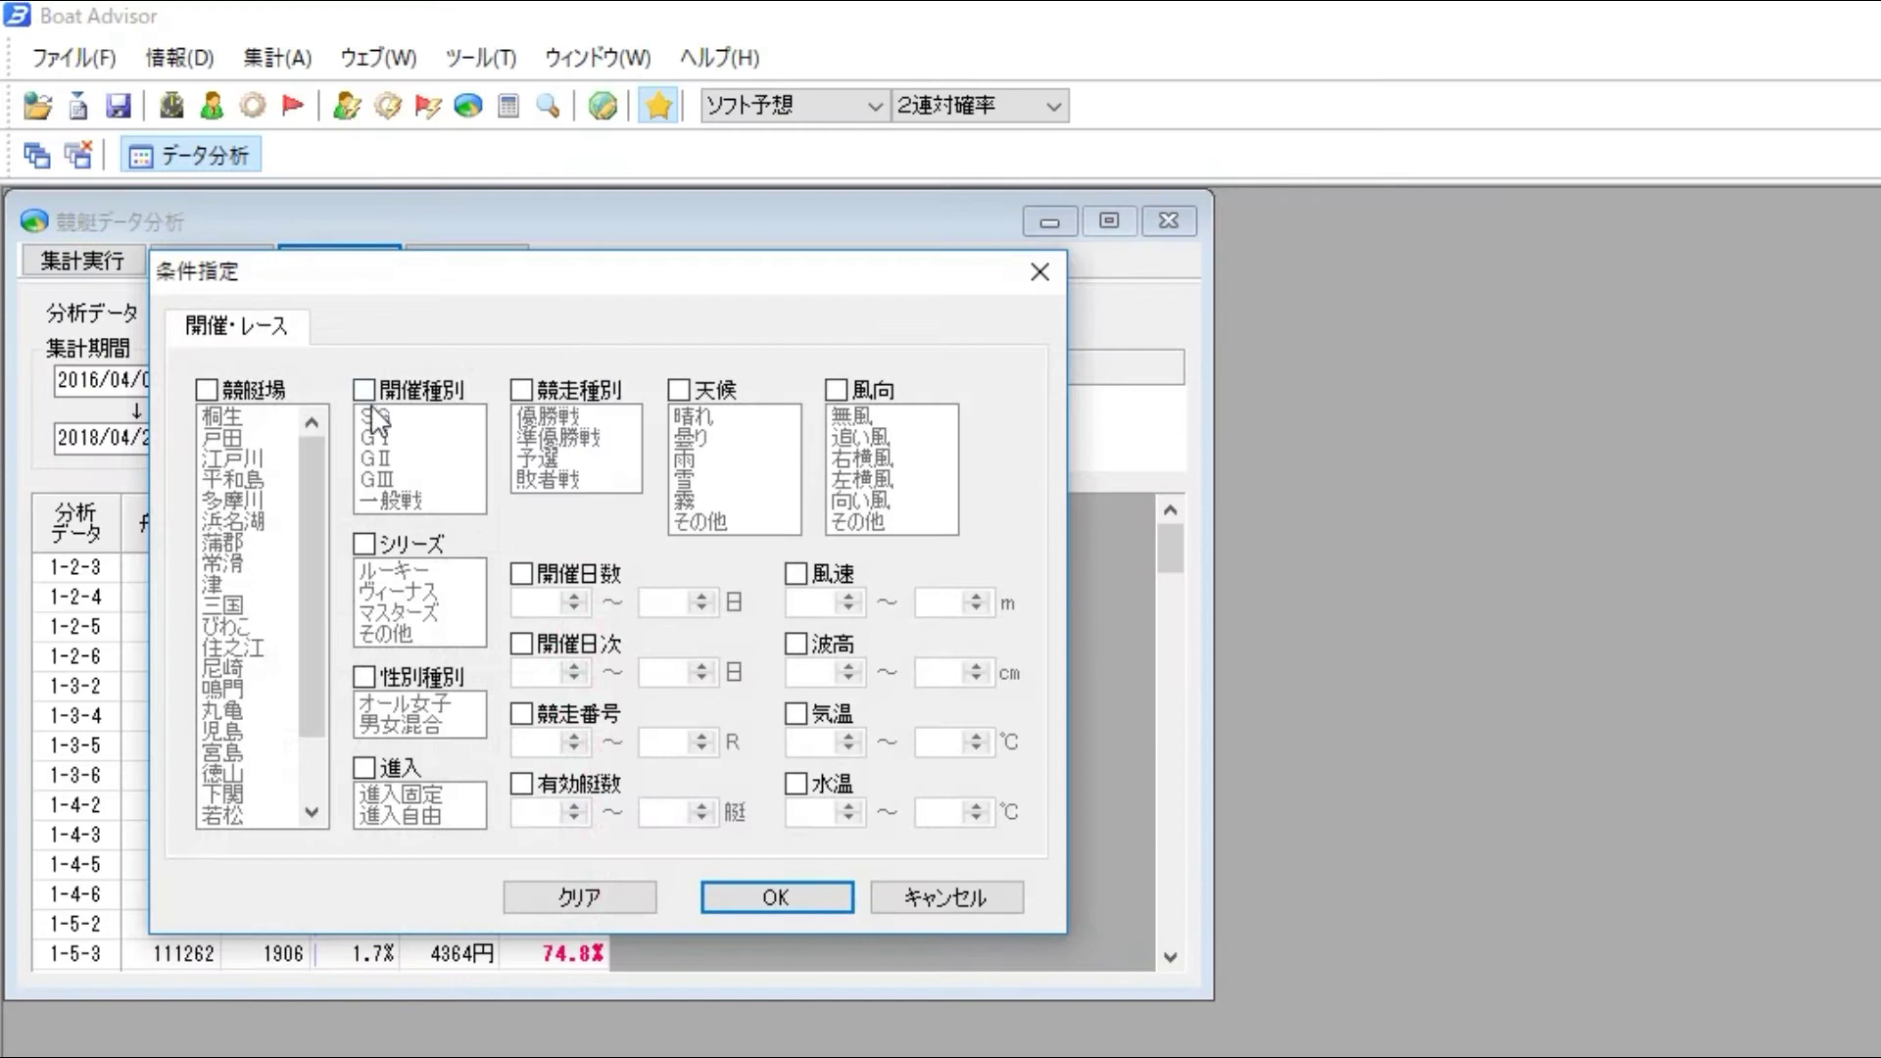
click(932, 899)
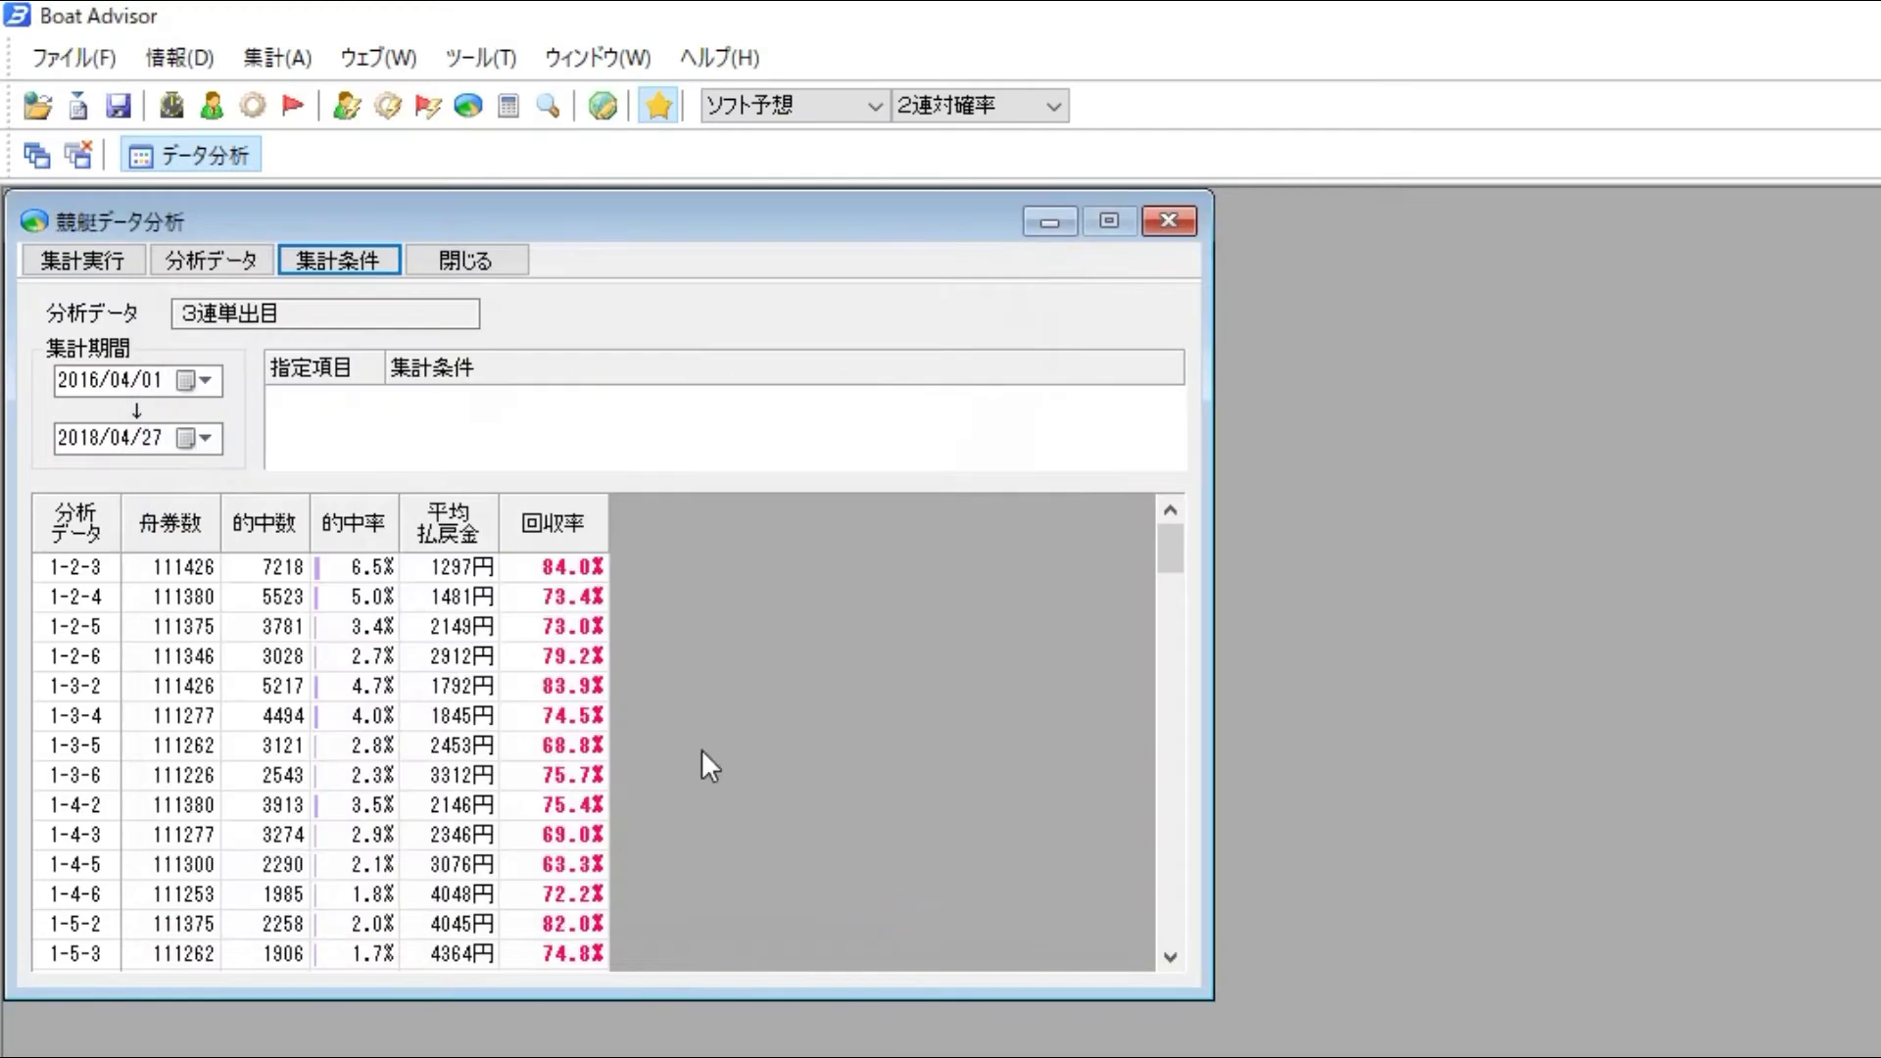
click(322, 254)
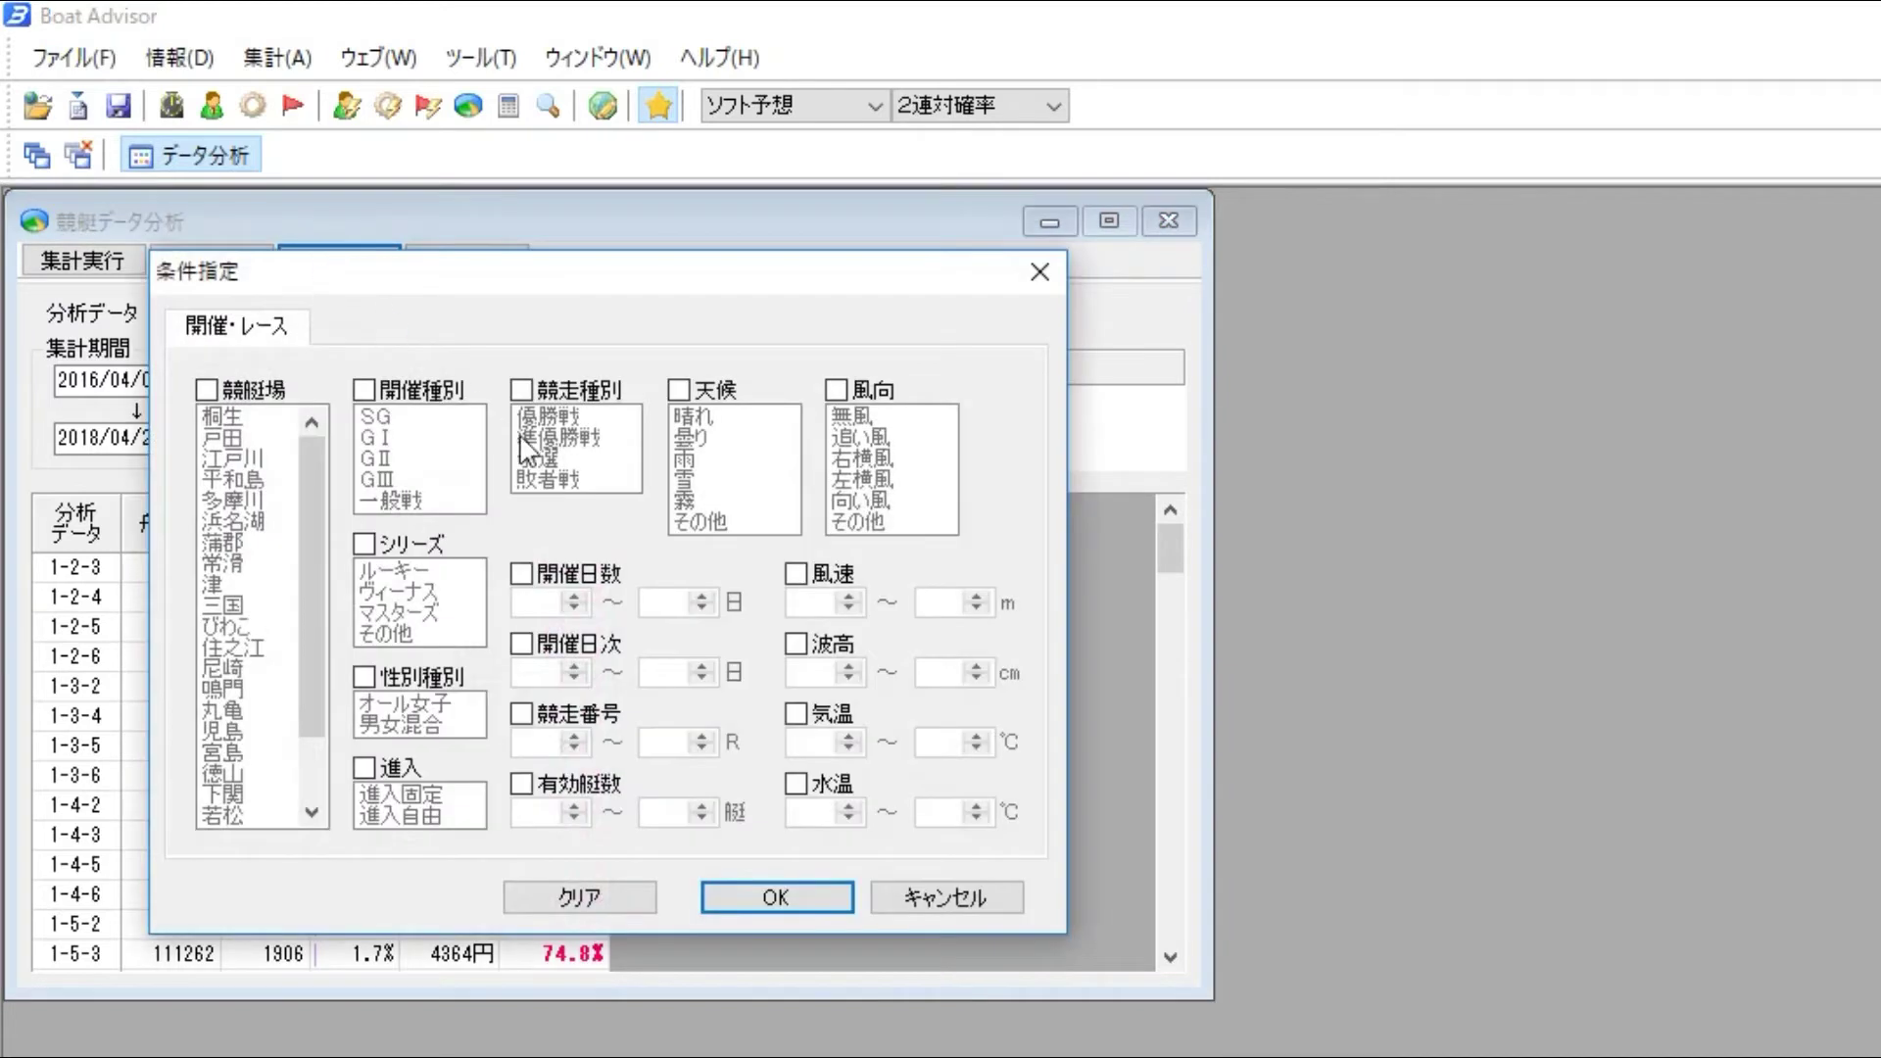
click(524, 390)
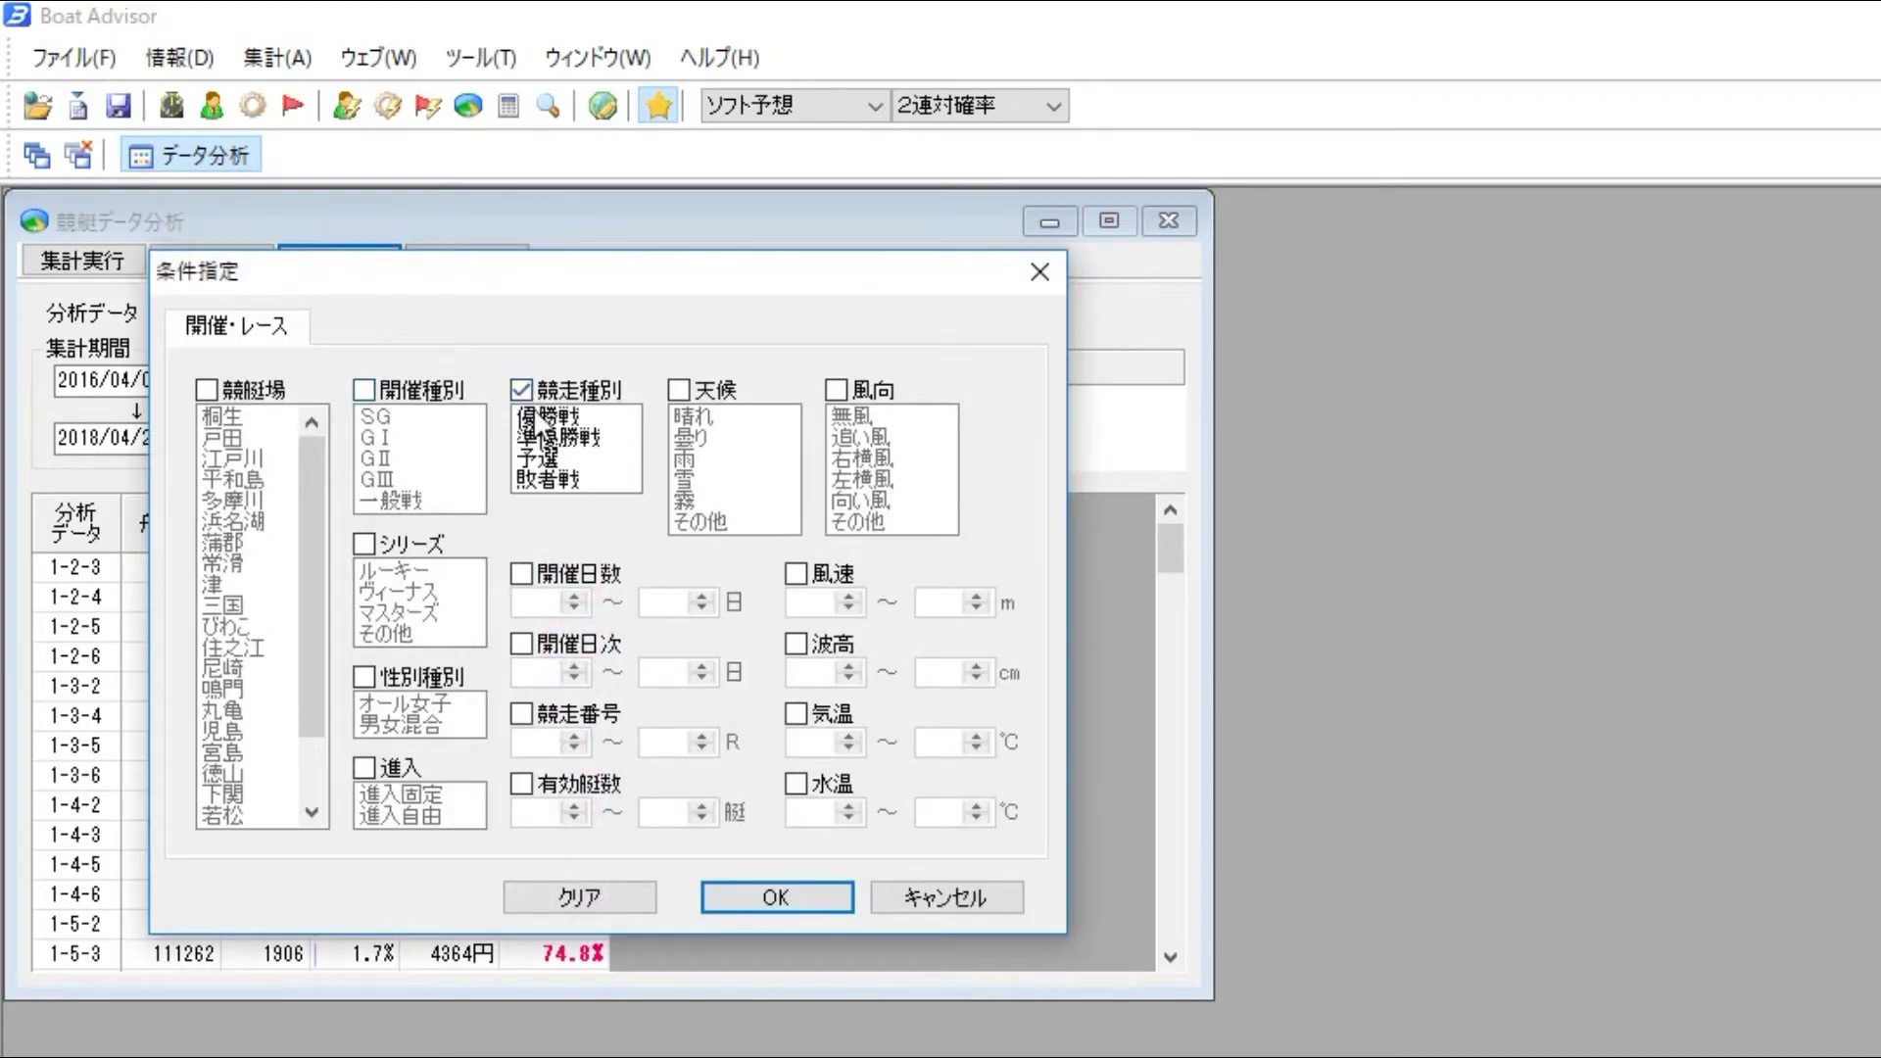
click(520, 389)
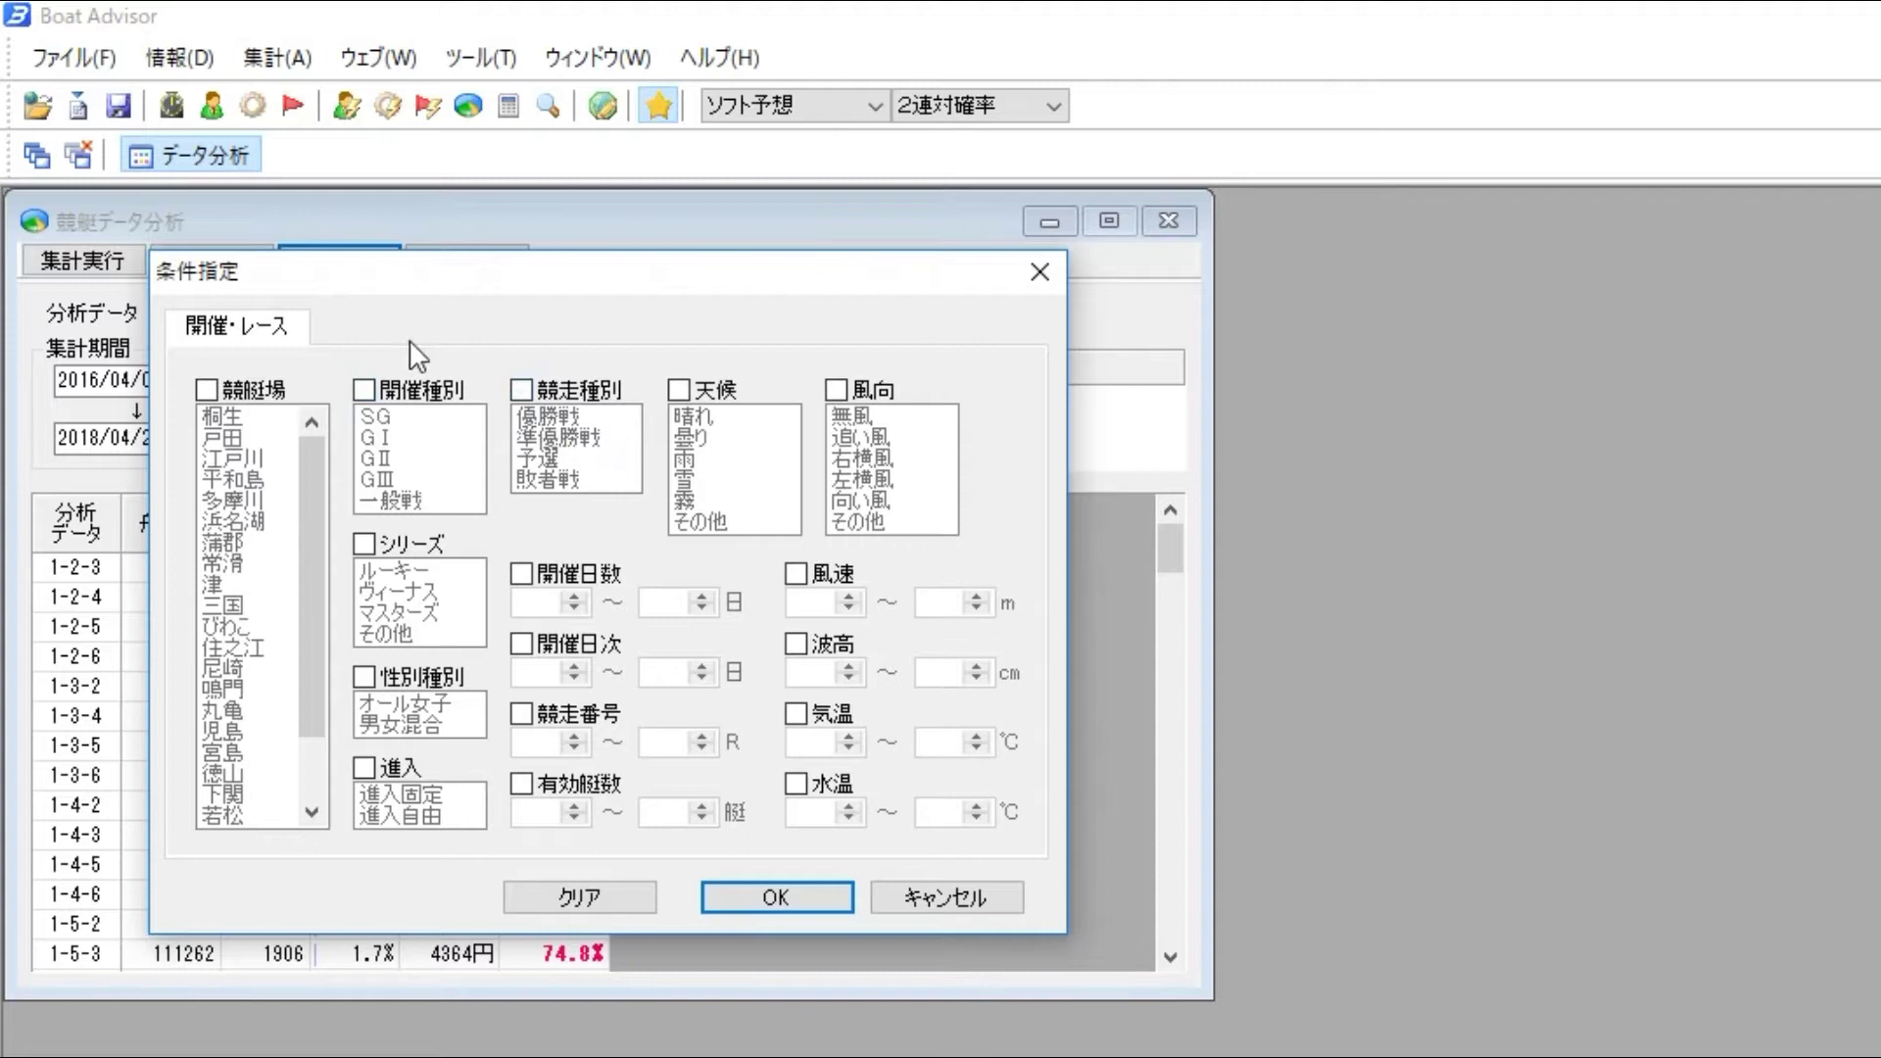
- Restrict the 3連単出目 aggregation to 開催種別 SG and run it
click(365, 391)
click(377, 416)
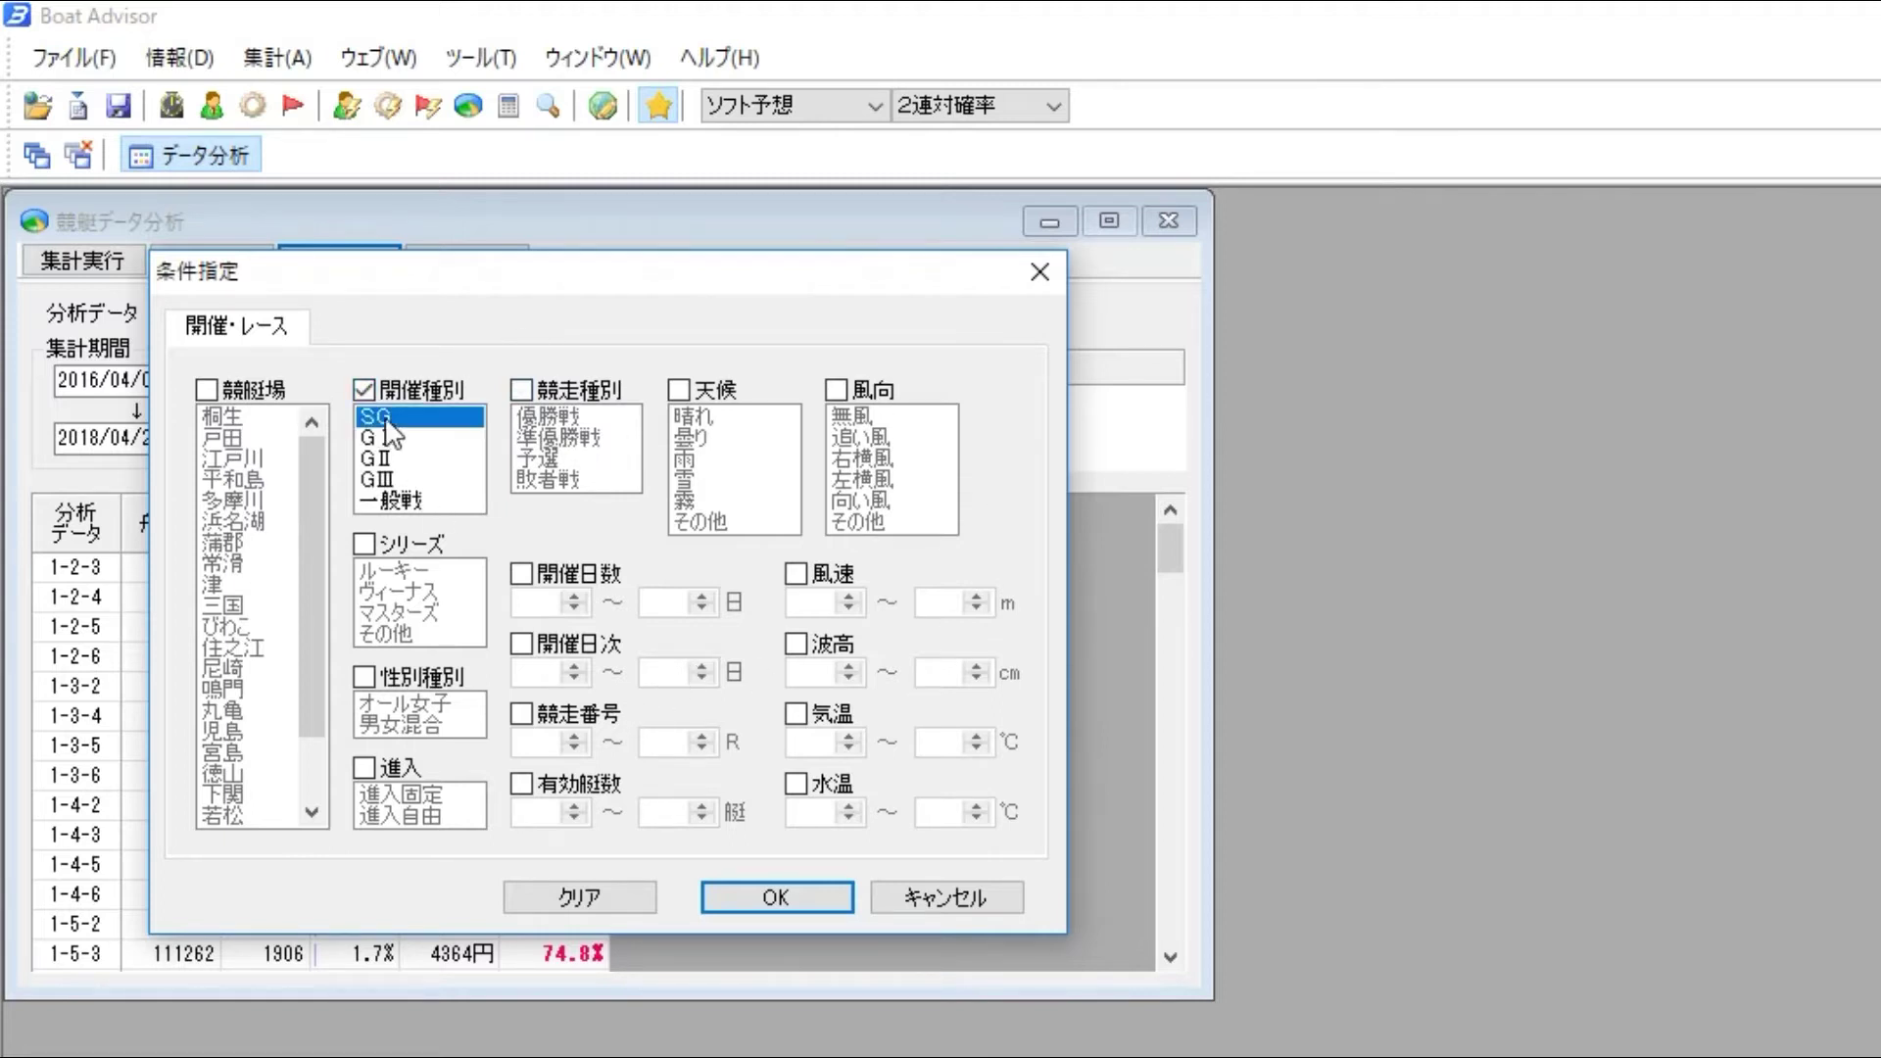
click(769, 897)
click(110, 260)
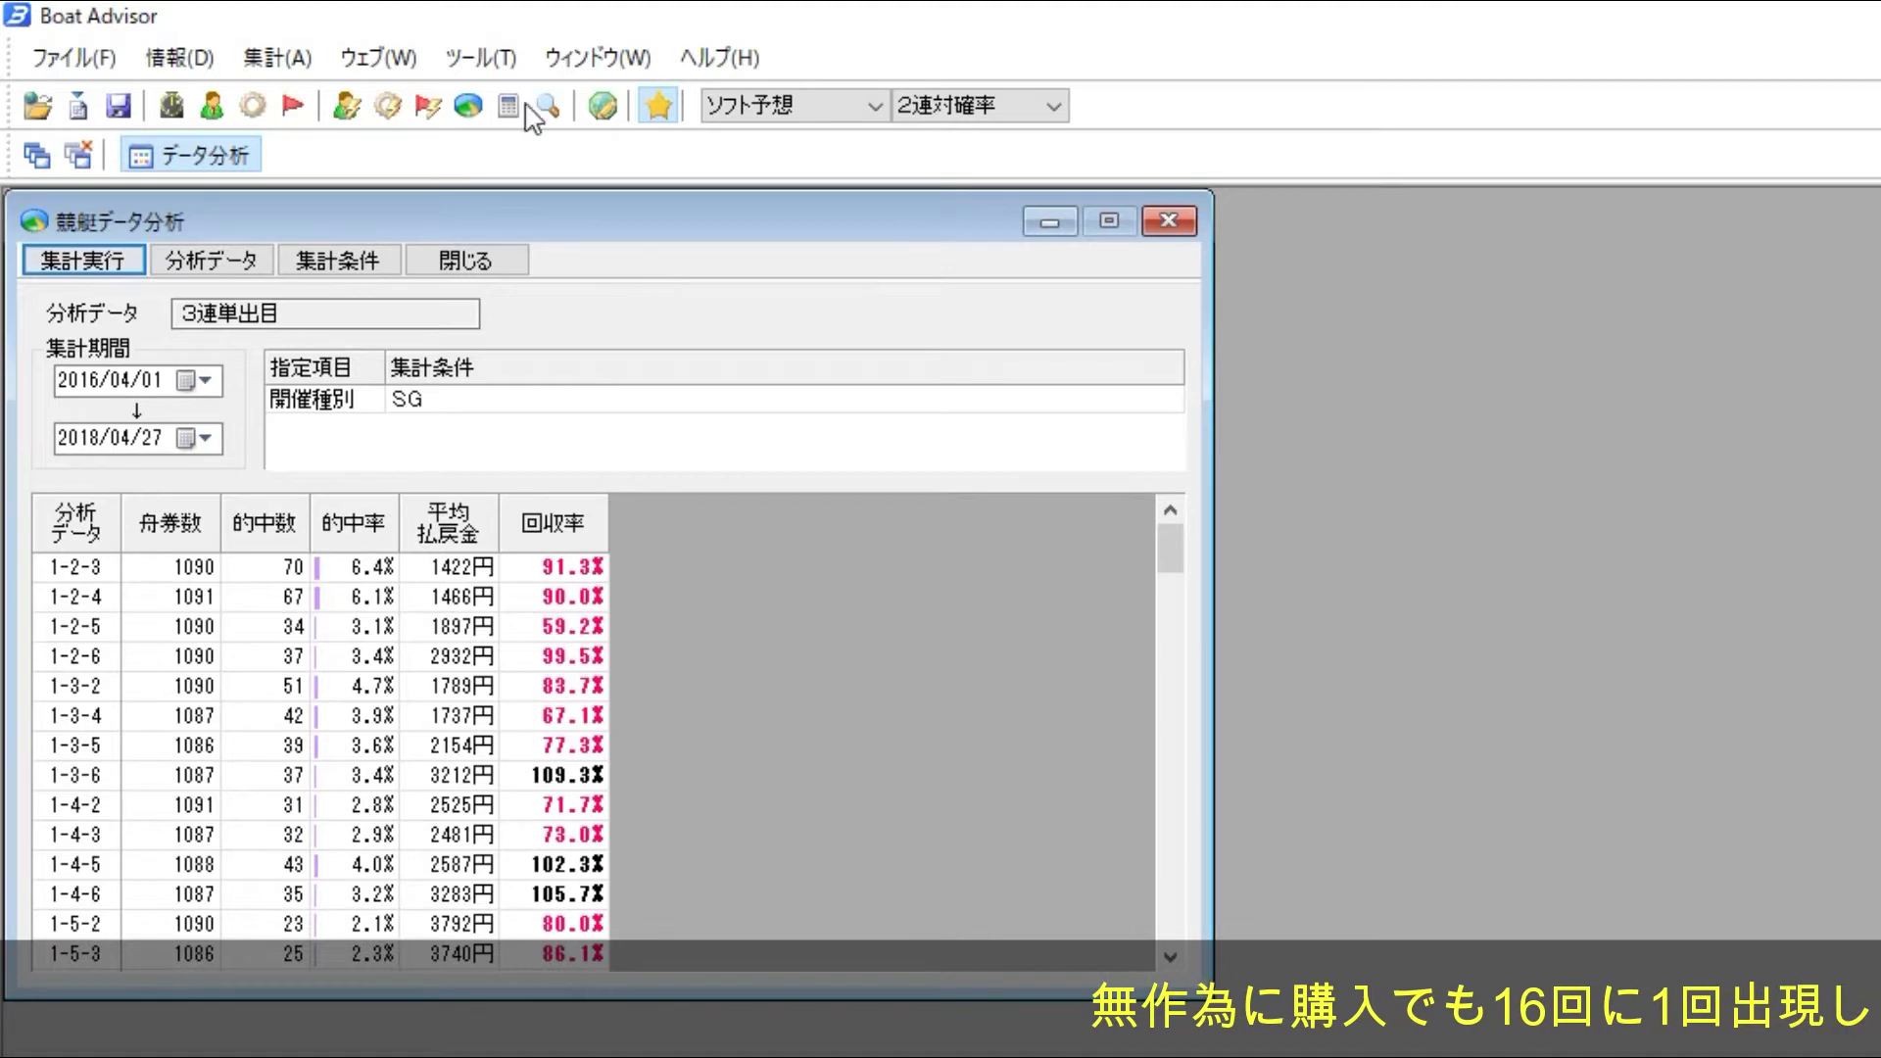
- Set the 開催種別 condition to GⅠ only and rerun the 3連単出目 aggregation
click(364, 258)
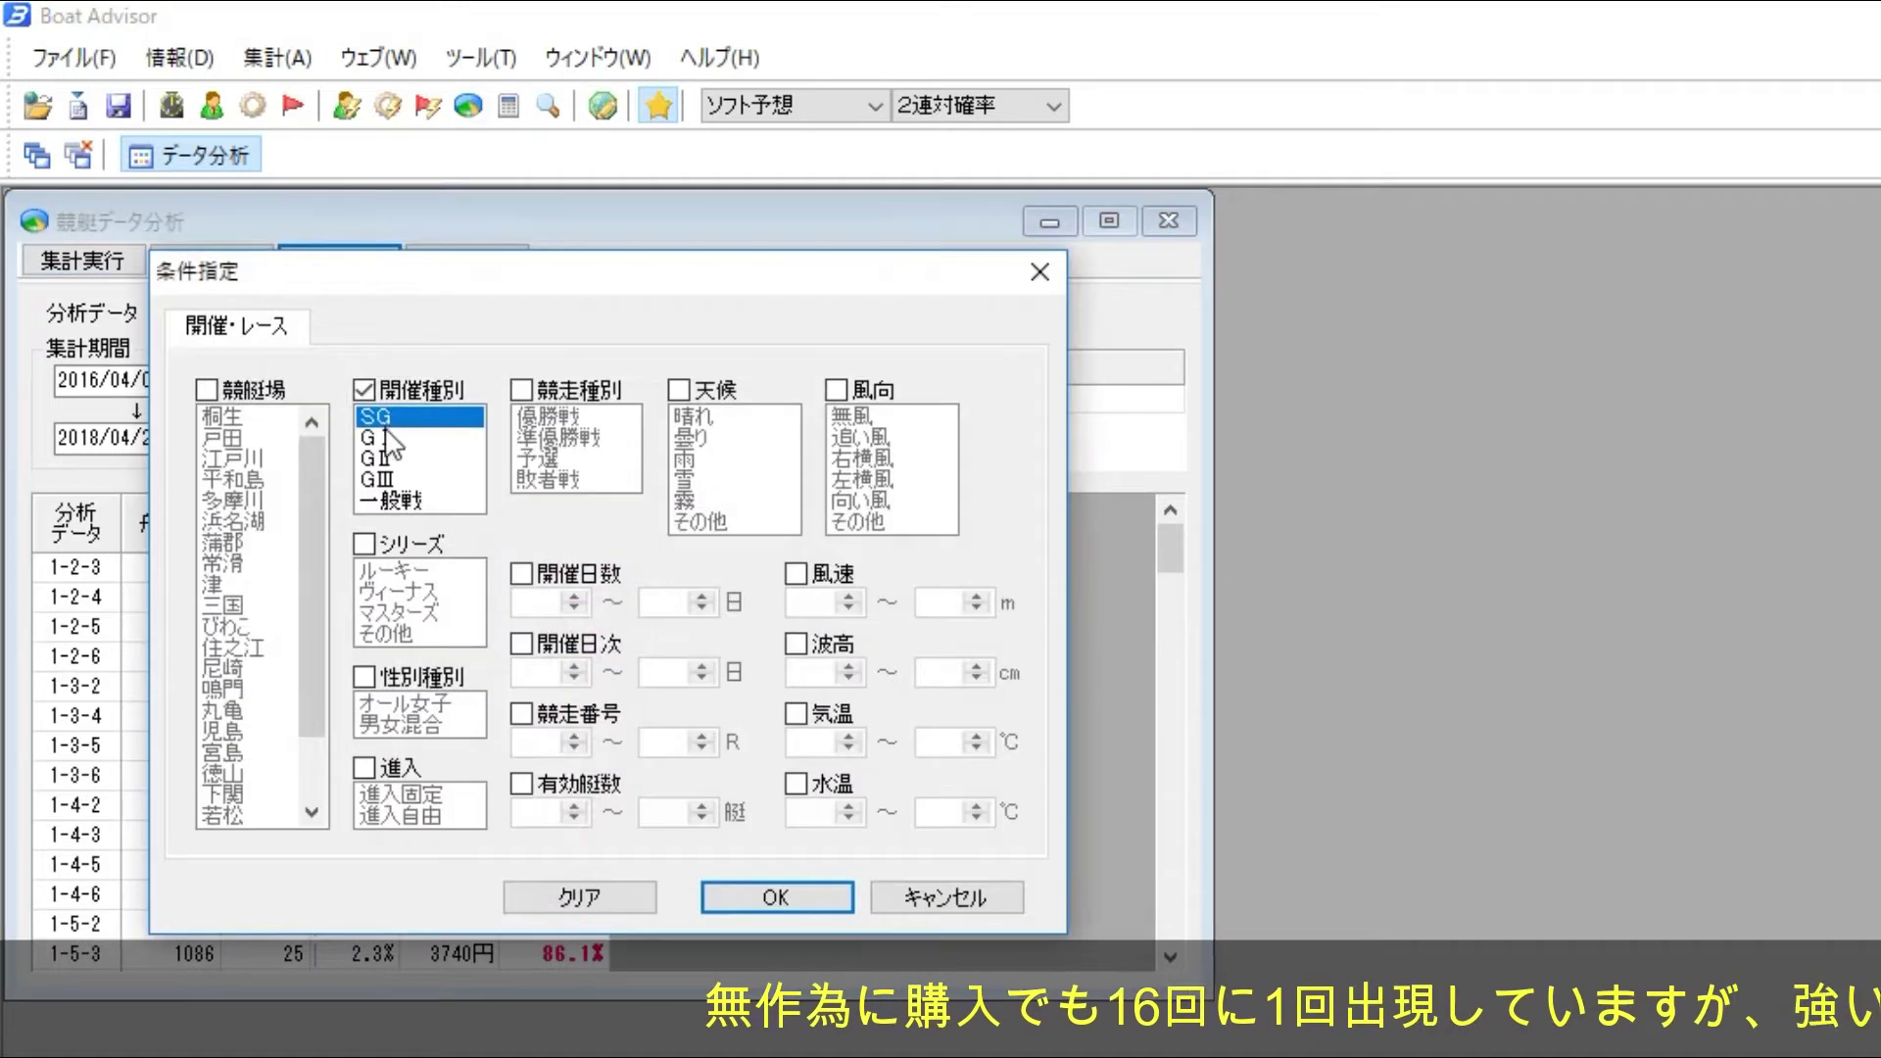
click(388, 437)
click(388, 416)
click(784, 897)
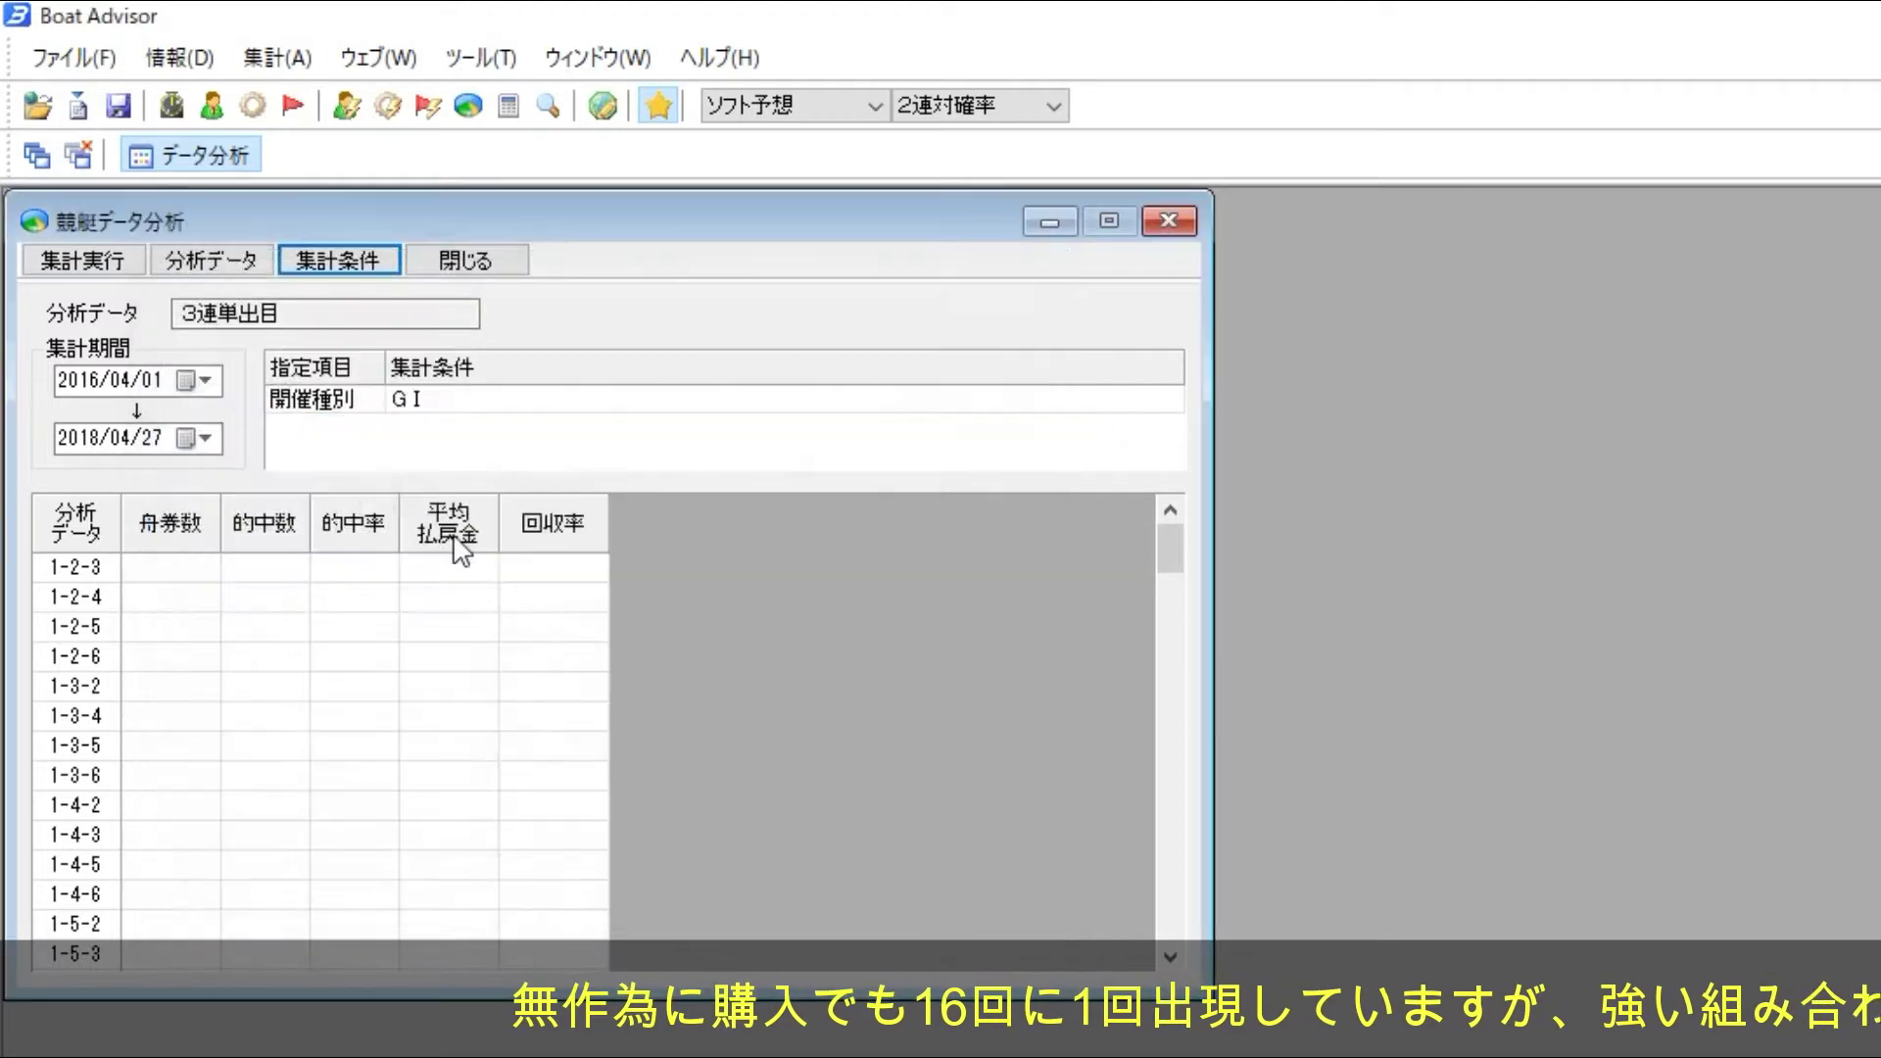
click(112, 259)
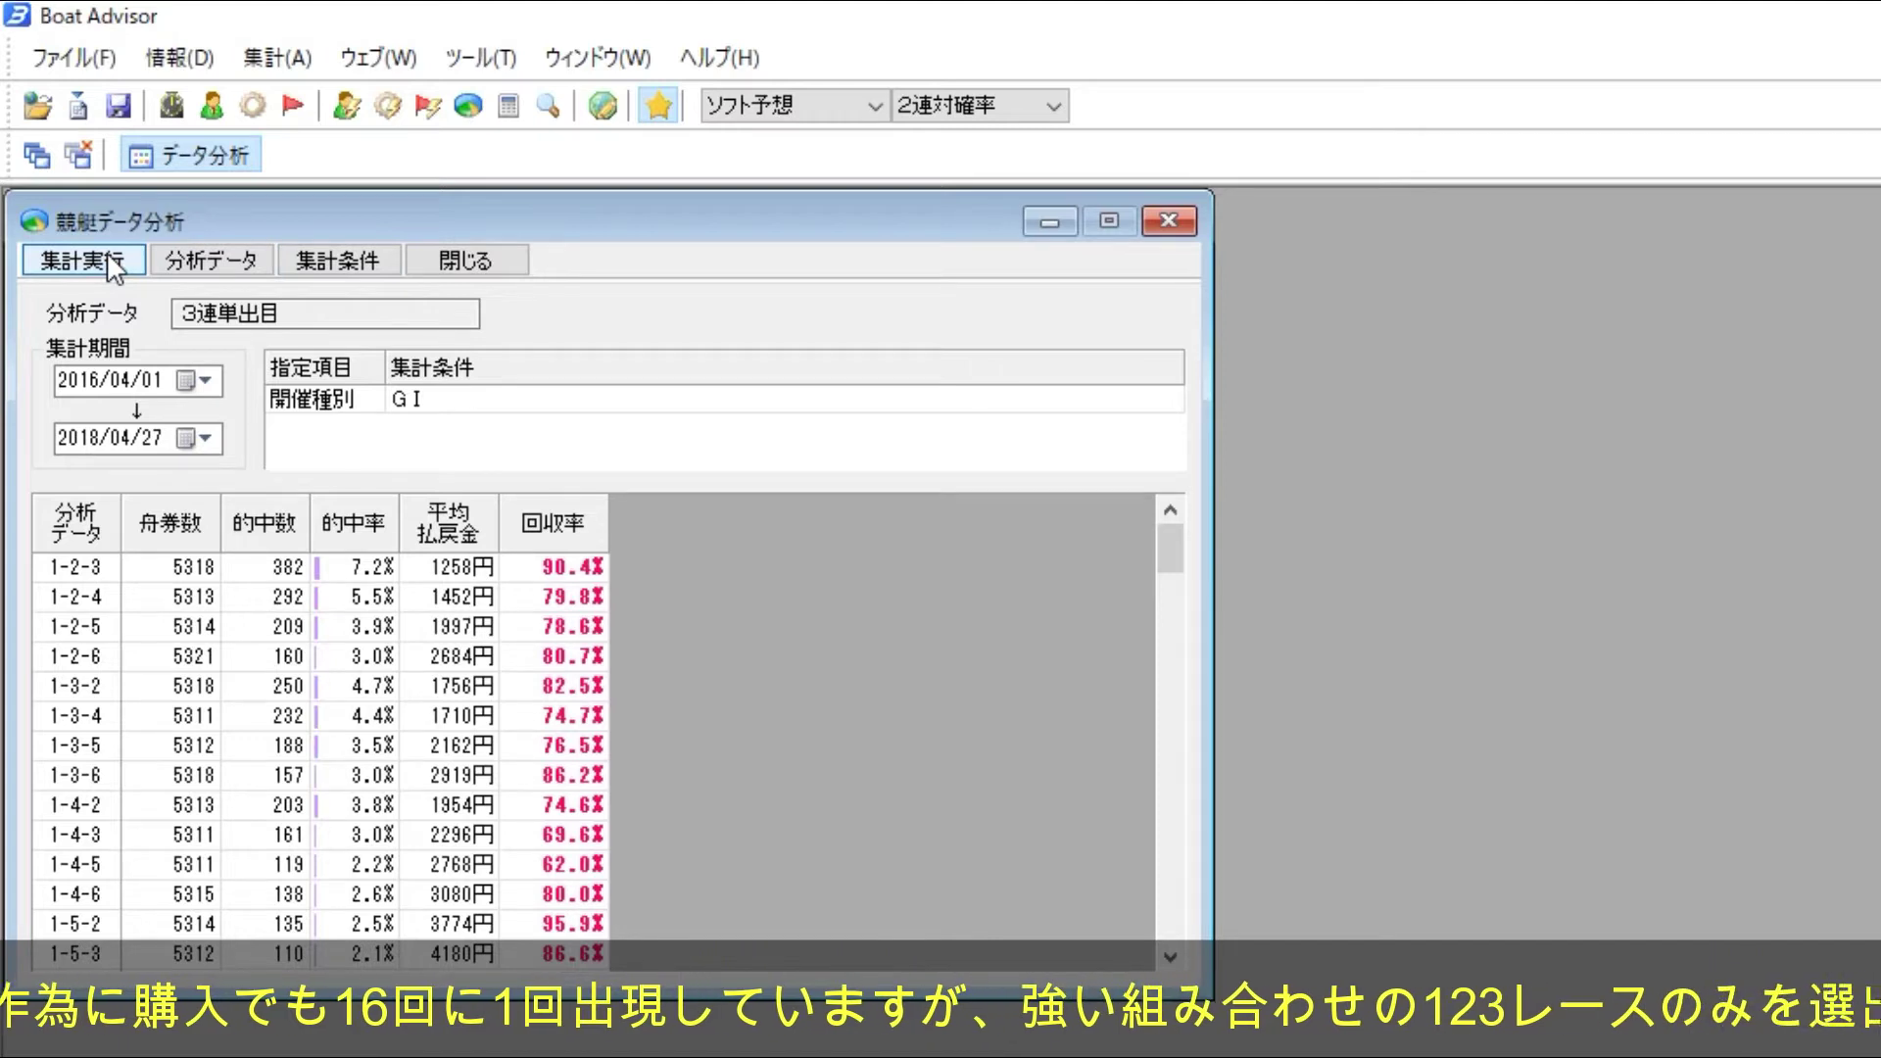
- Set the 開催種別 condition to GⅡ only and rerun the 3連単出目 aggregation
click(315, 253)
click(372, 441)
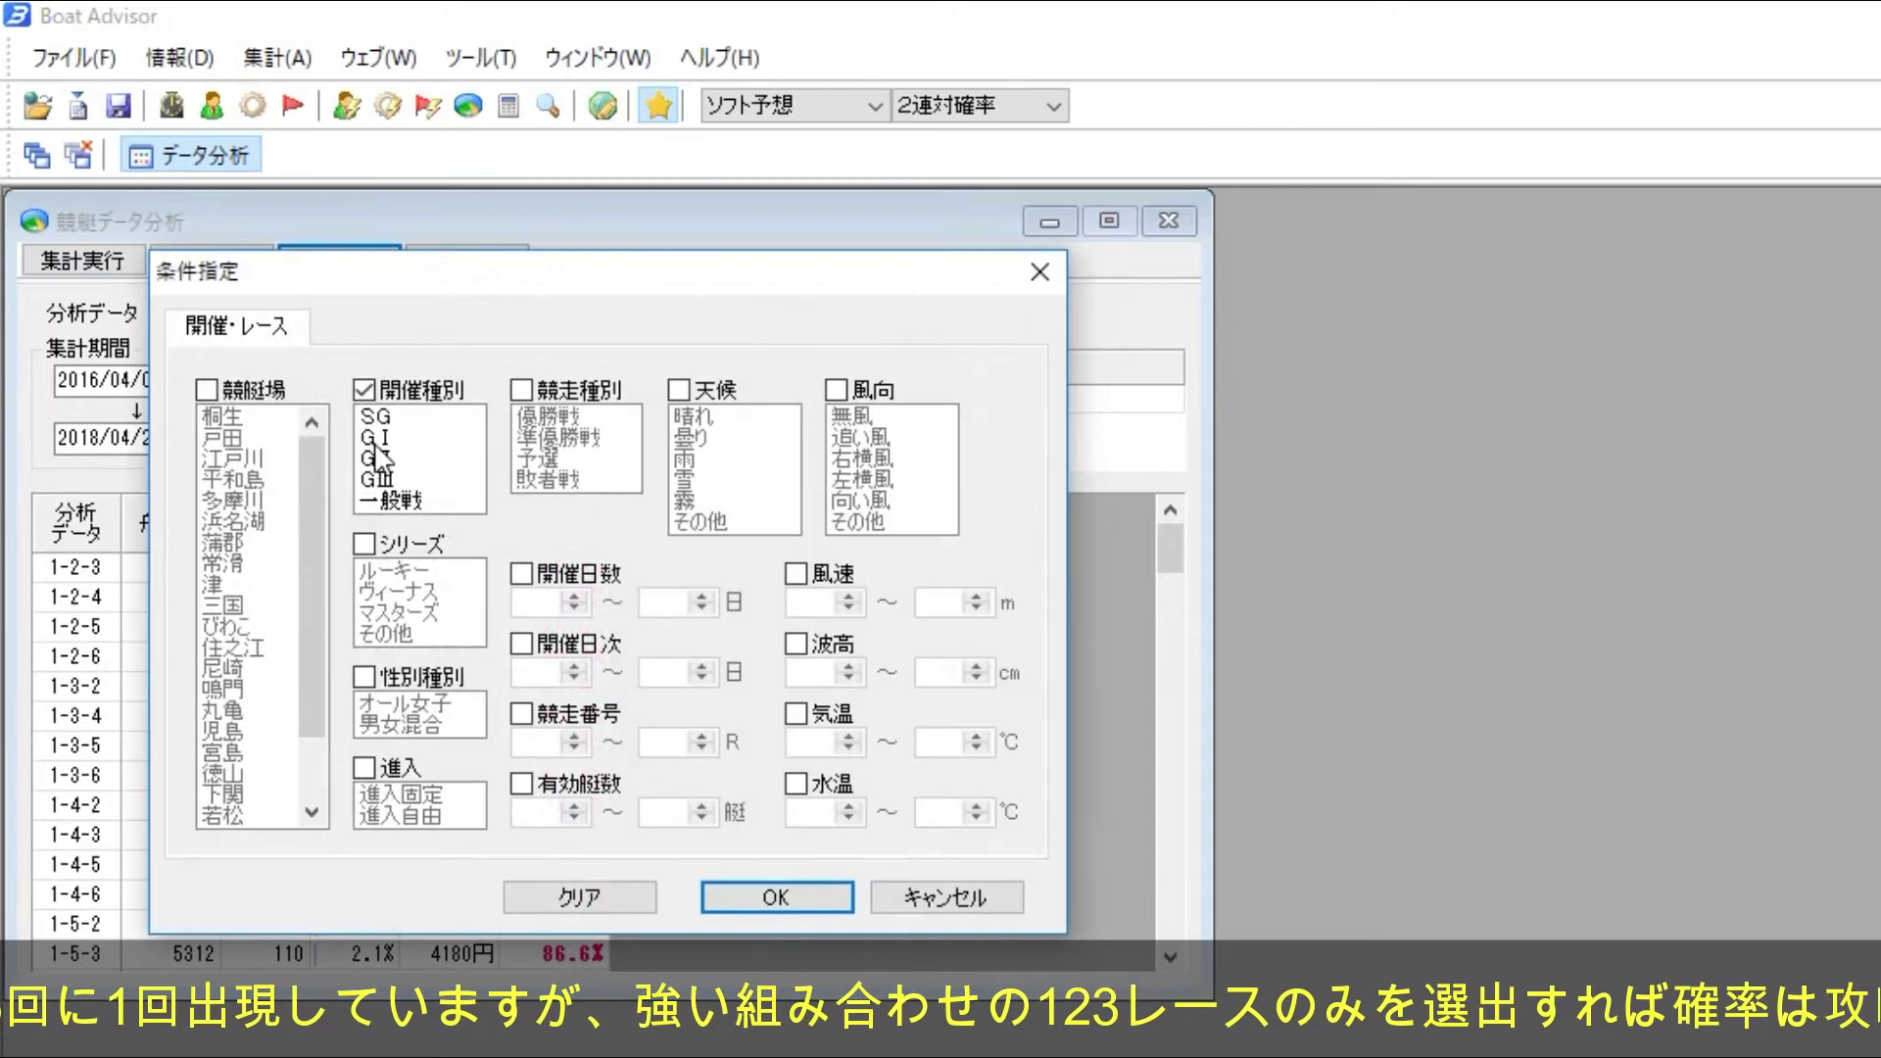
click(374, 459)
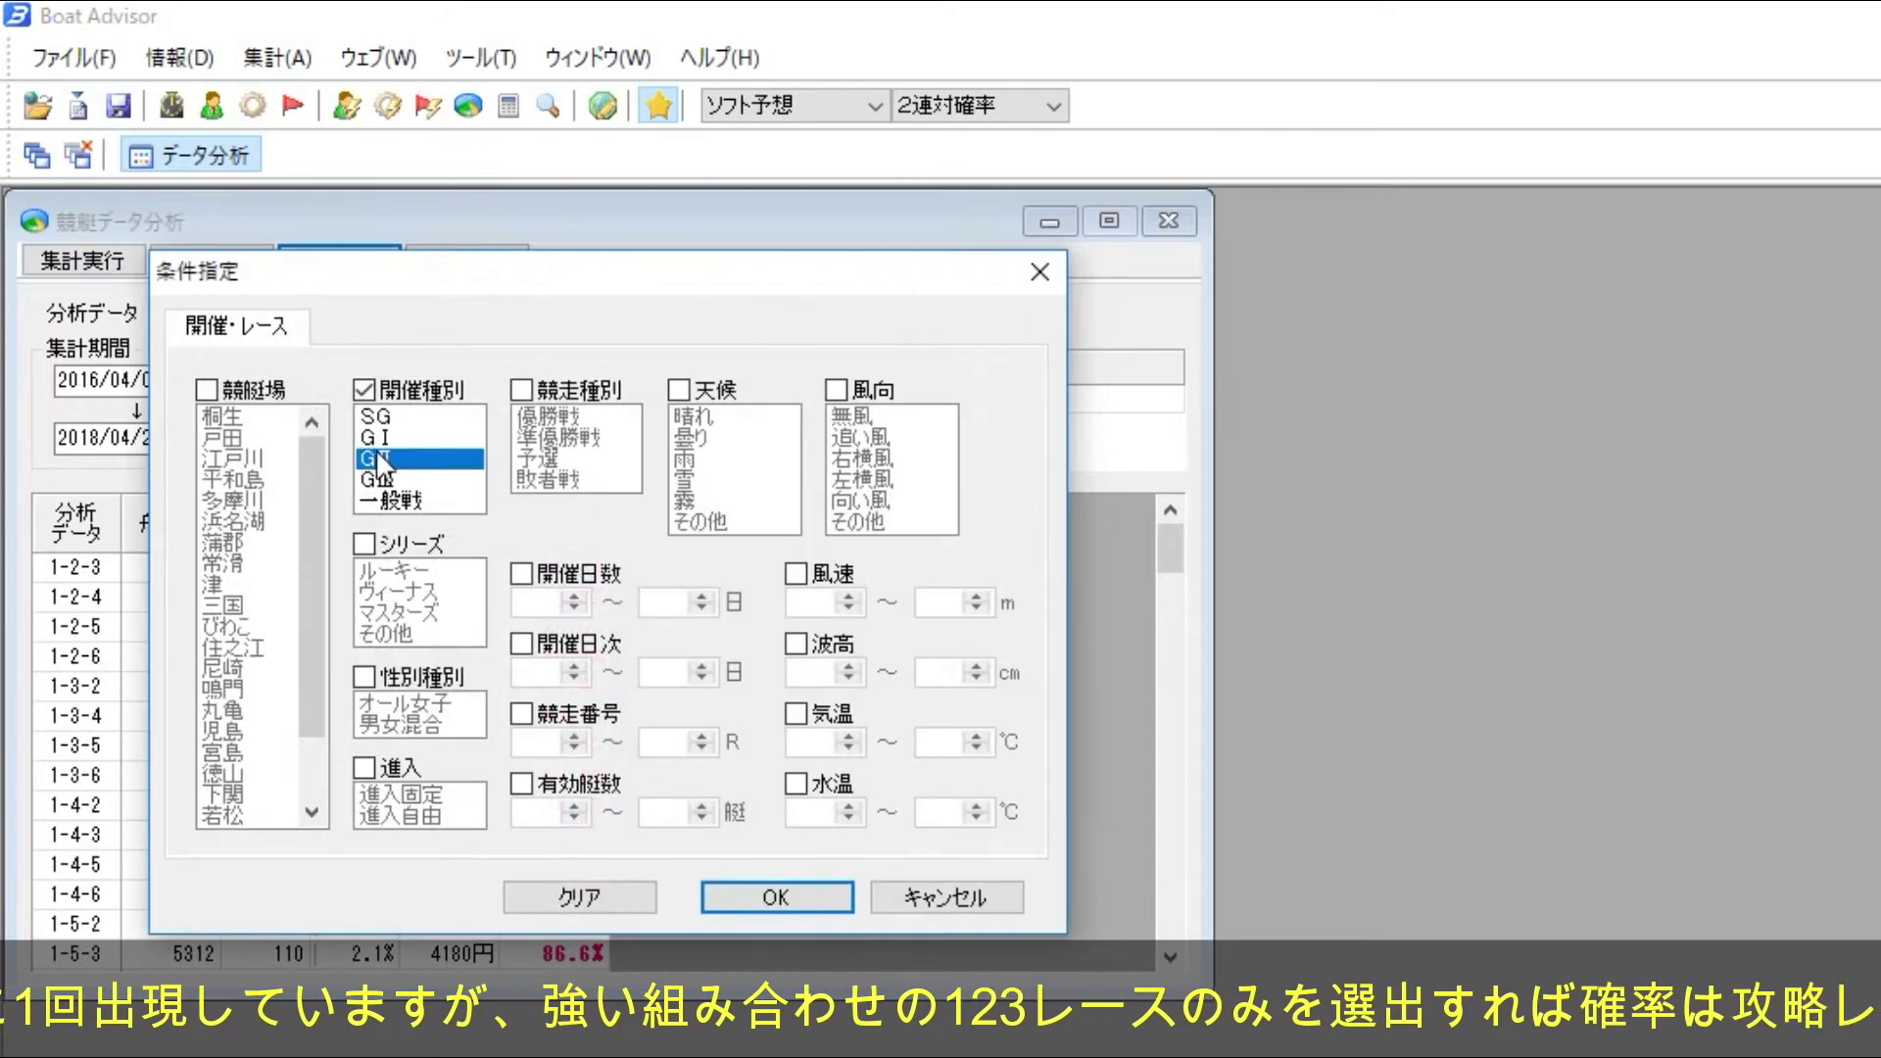
click(756, 886)
click(79, 261)
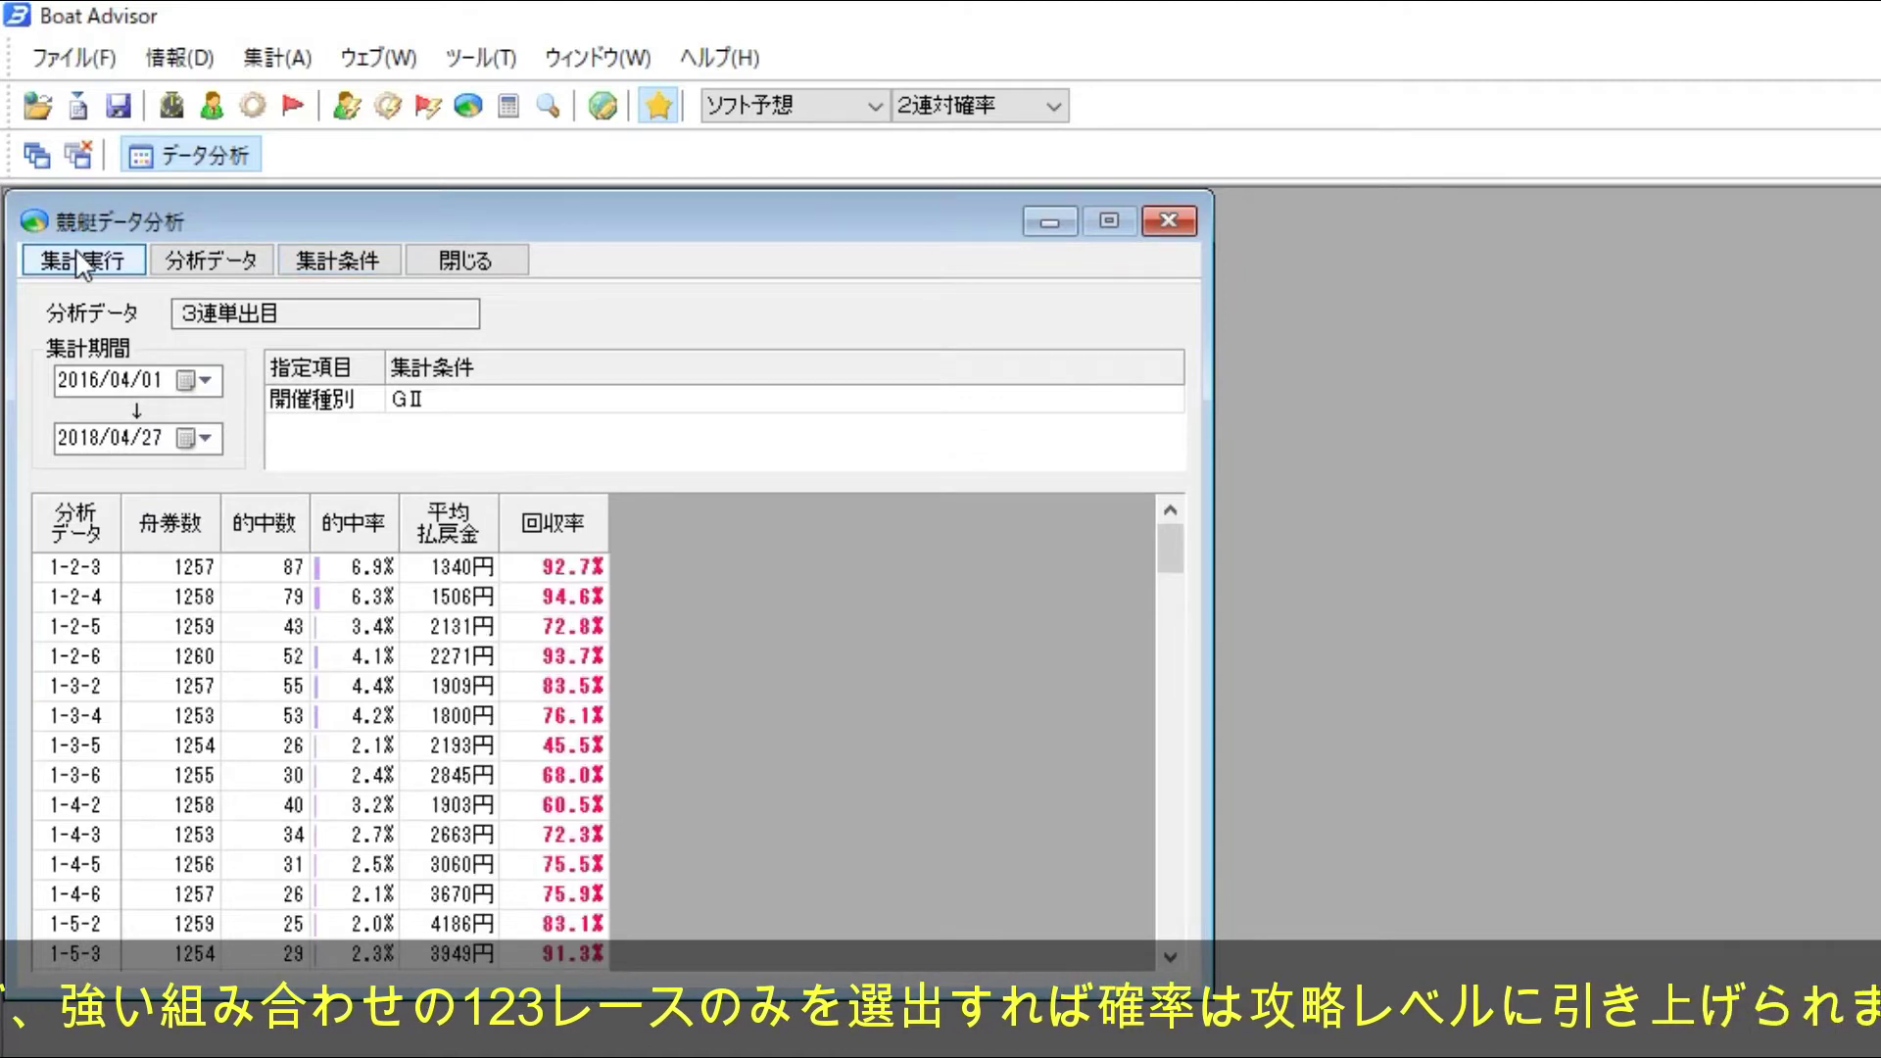
- Set the 開催種別 condition to GⅢ only and rerun the 3連単出目 aggregation
click(305, 275)
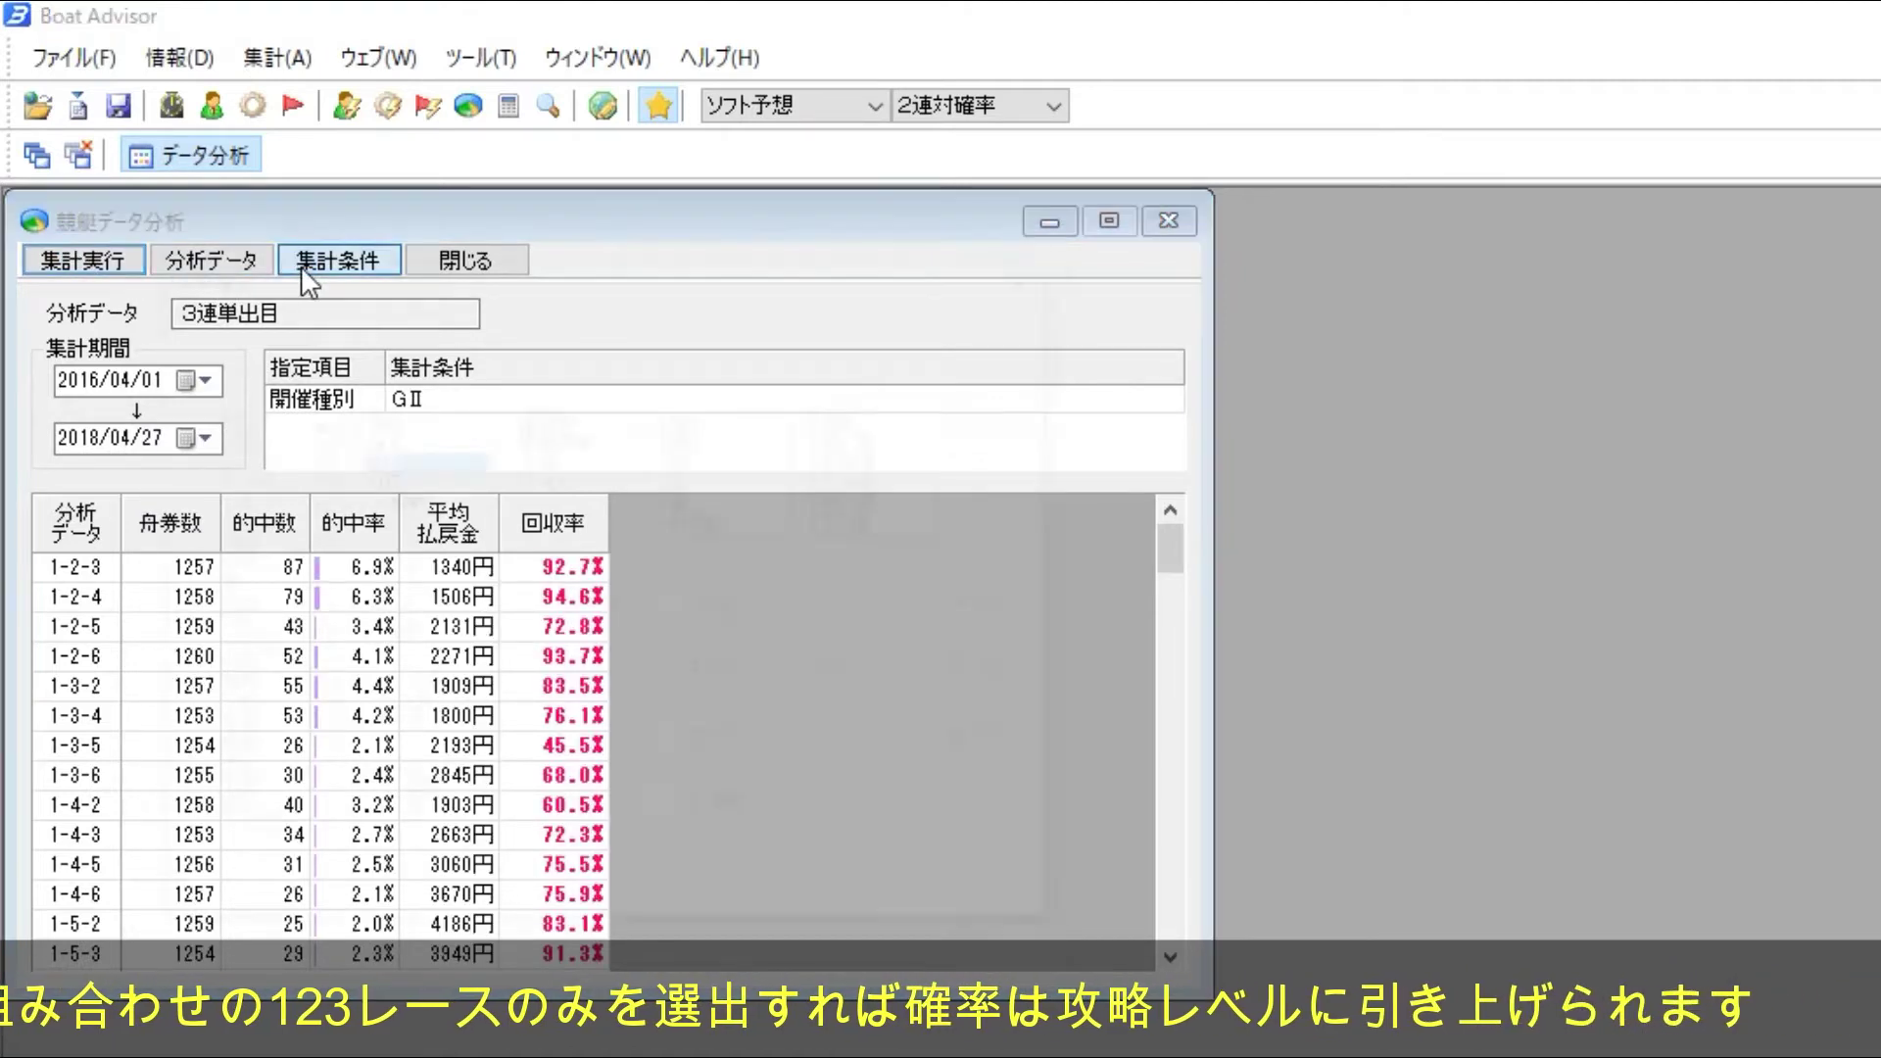
click(386, 476)
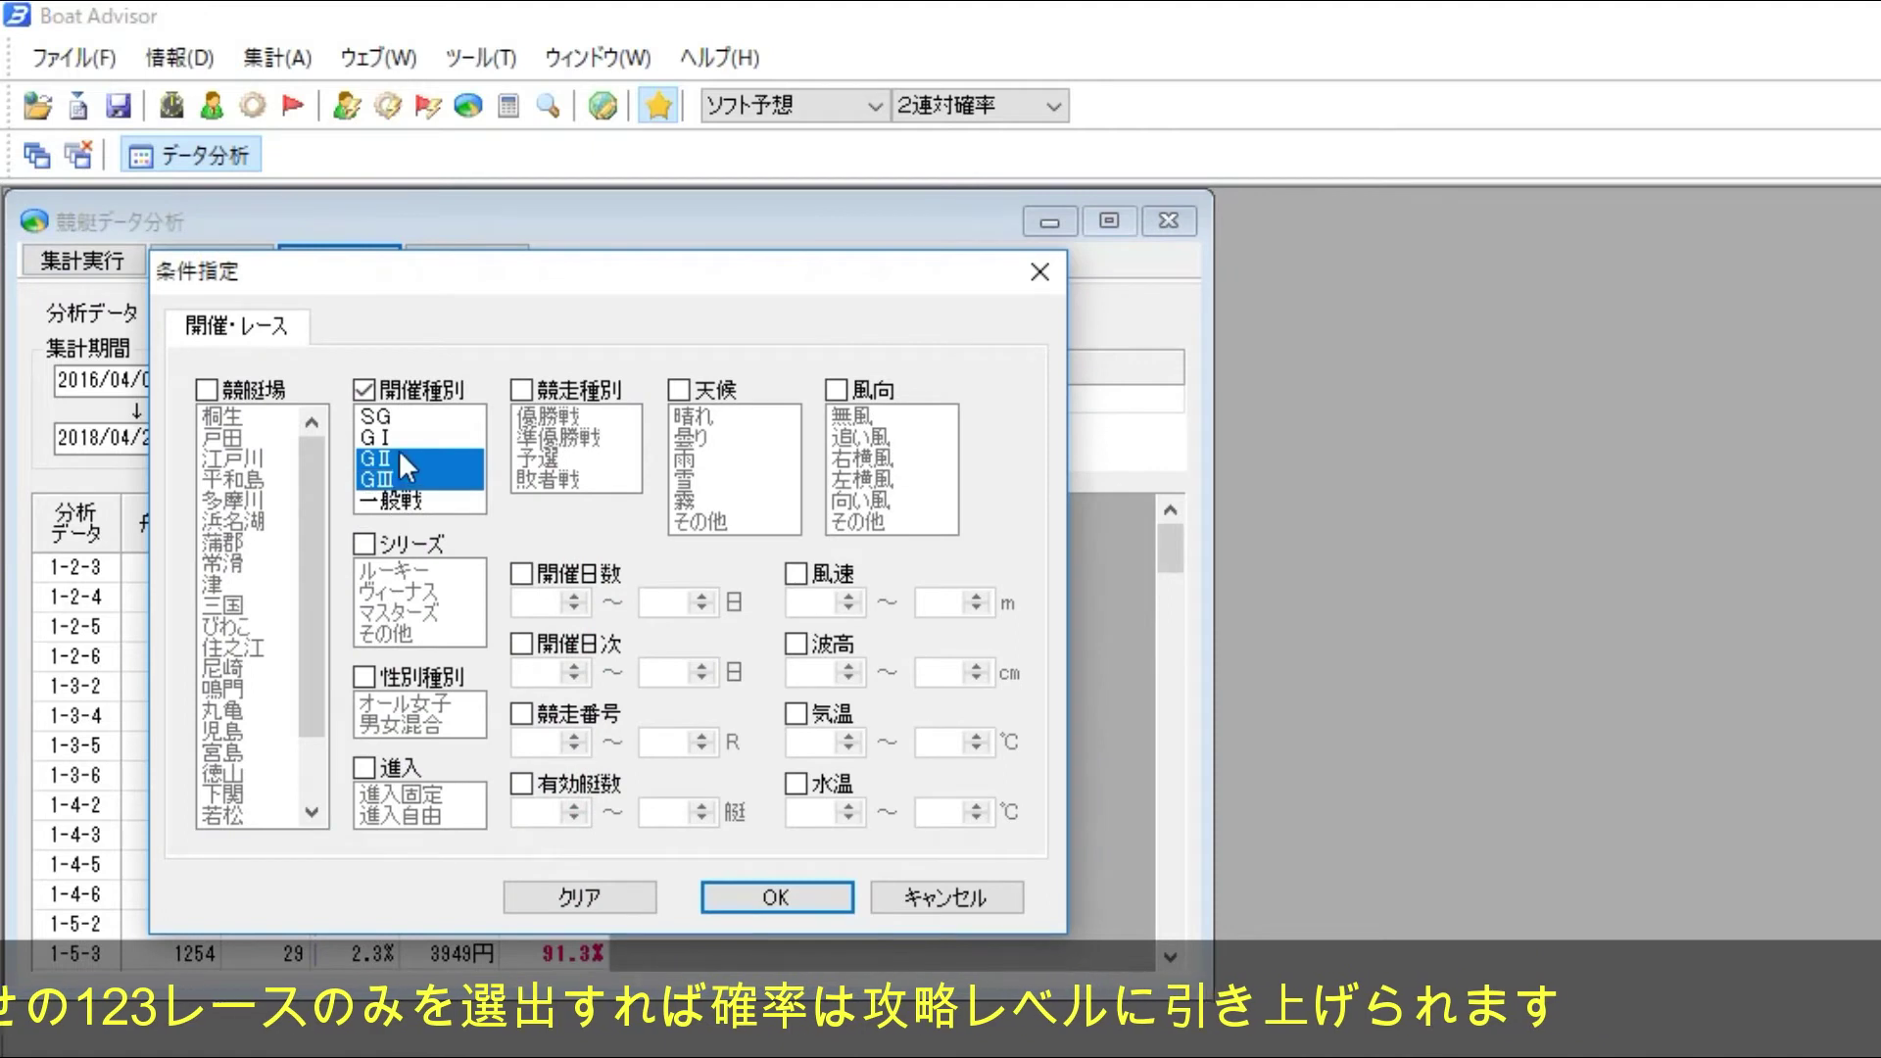
click(398, 453)
click(749, 904)
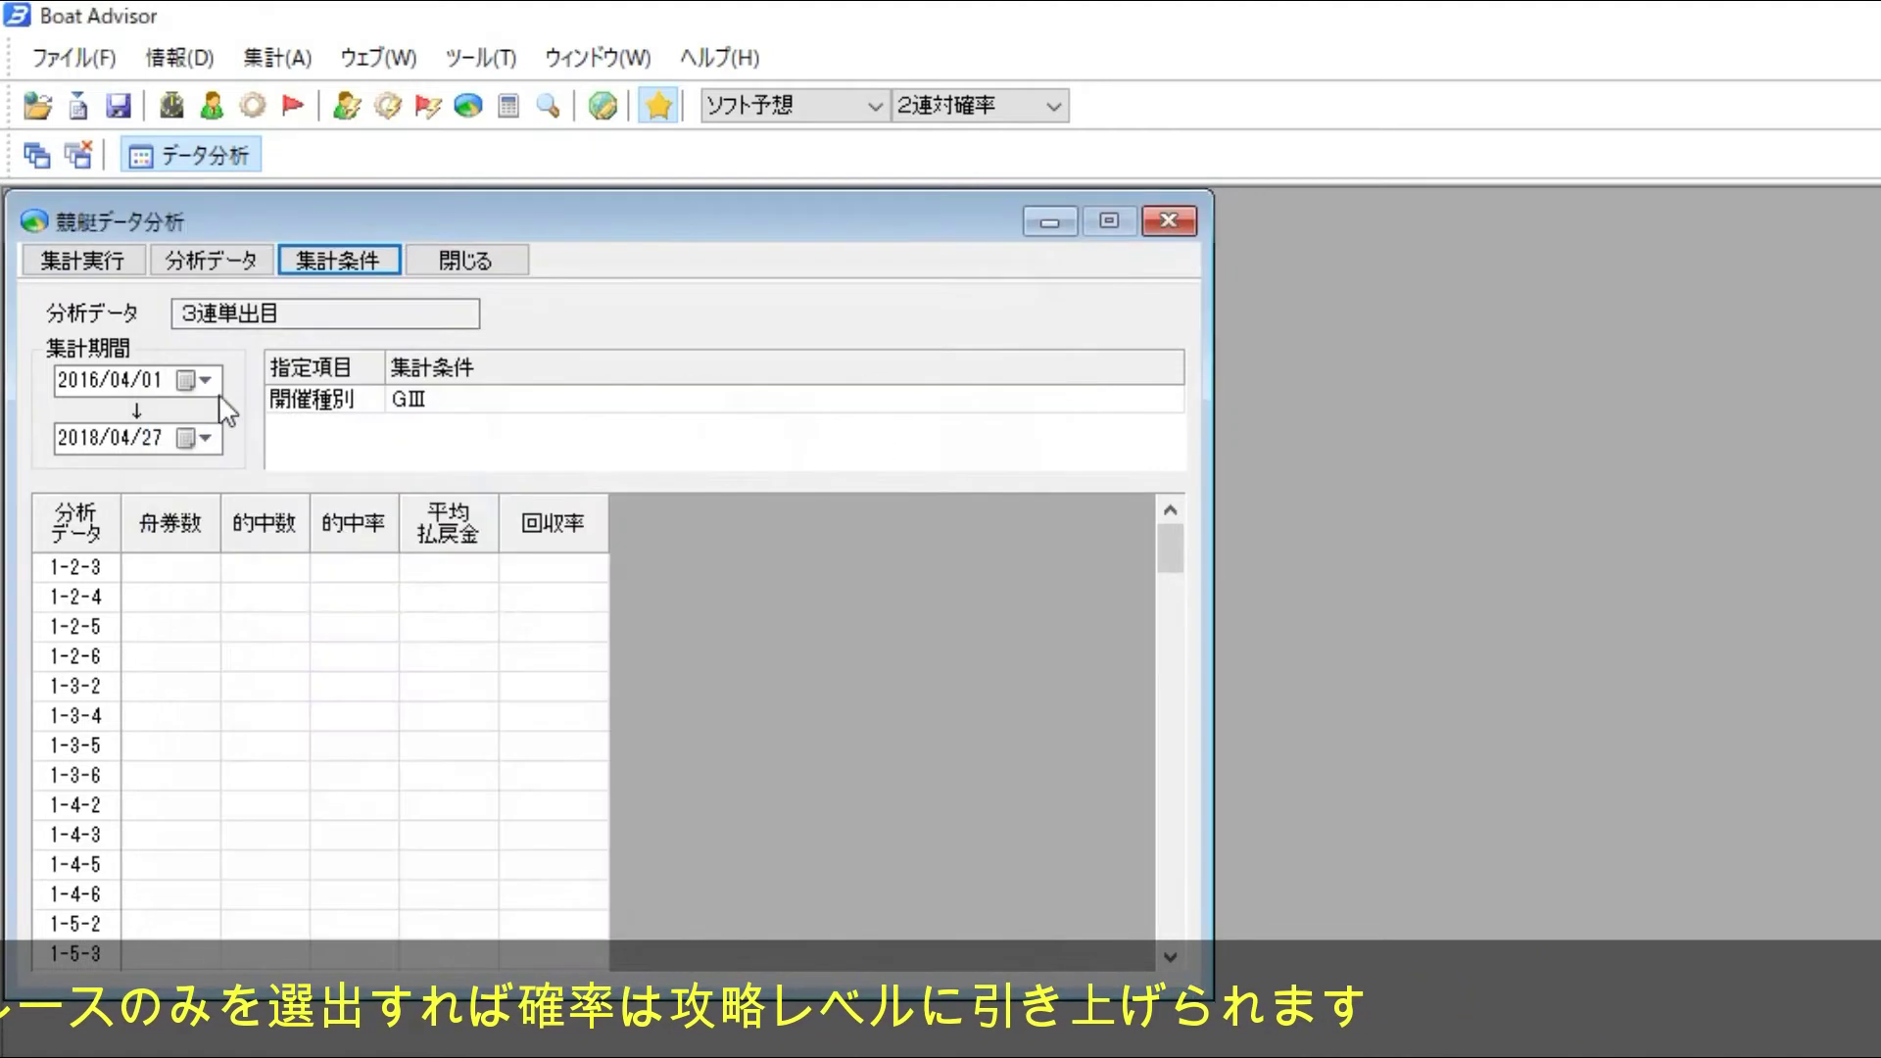
click(111, 255)
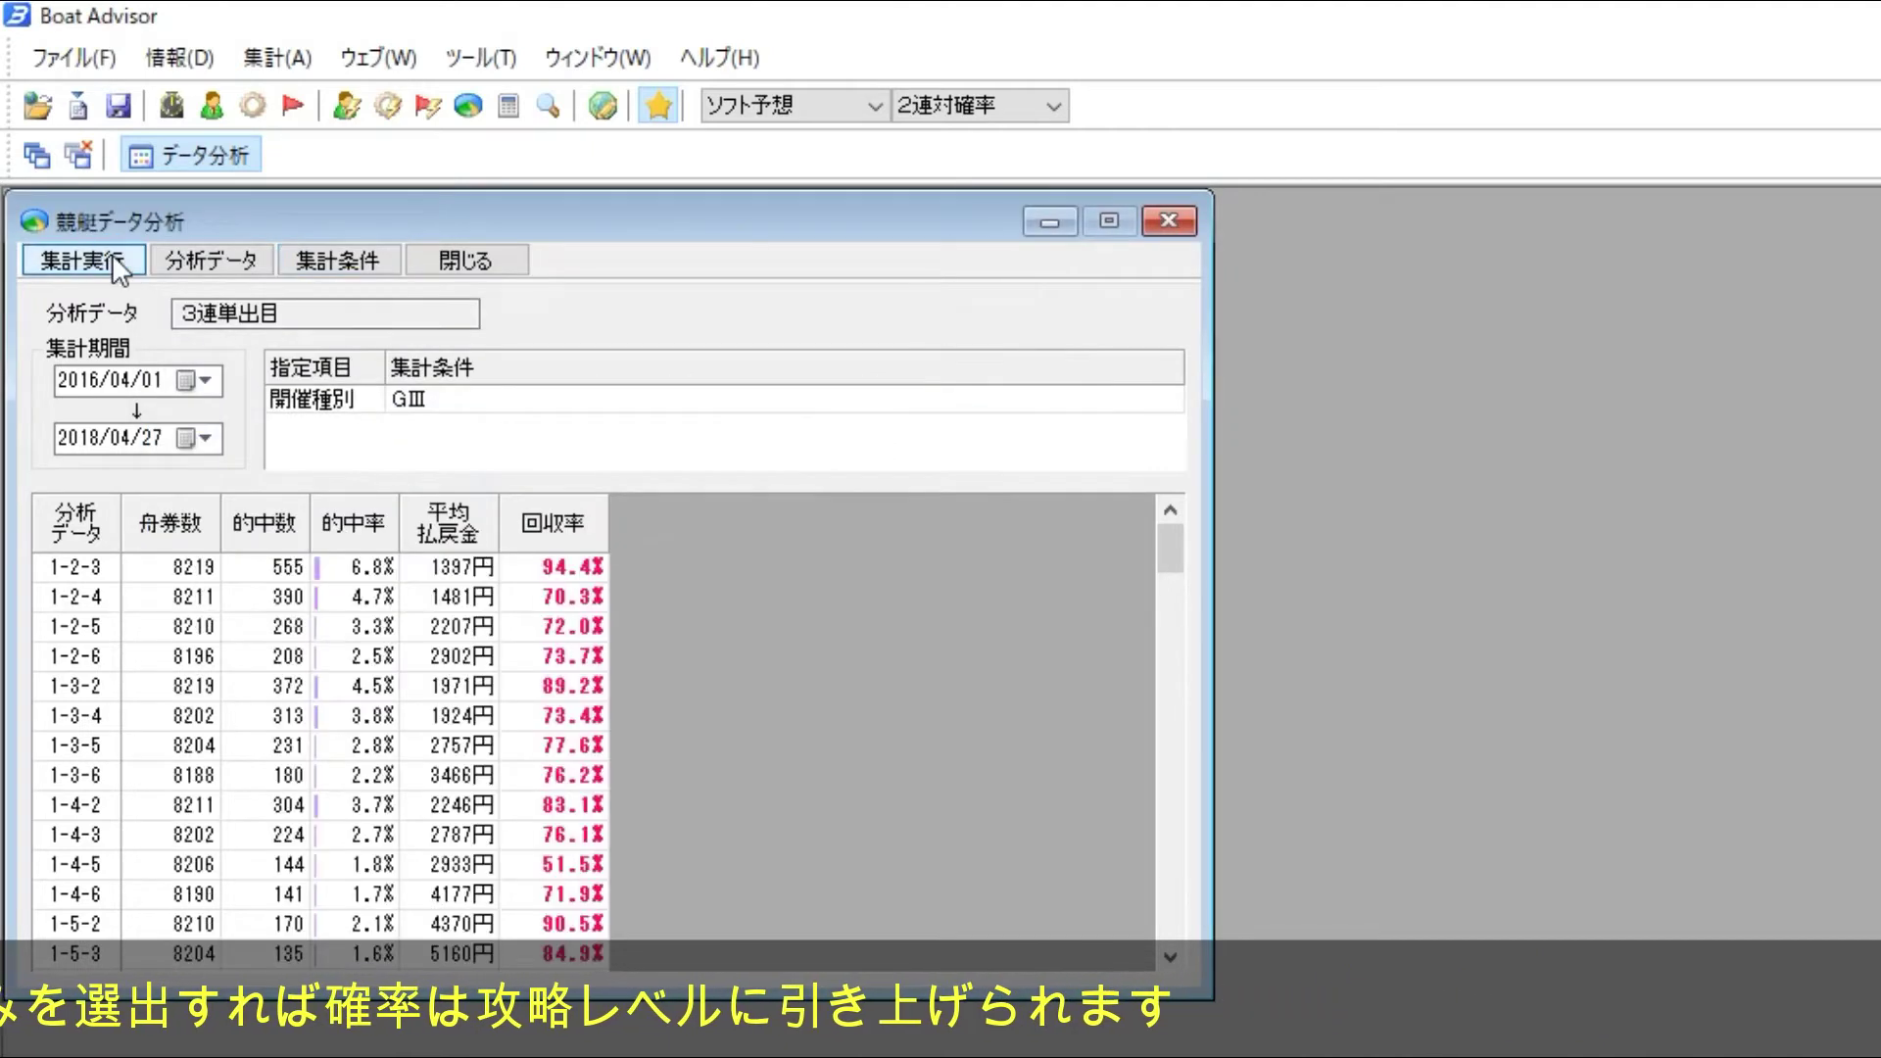
- Set the 開催種別 condition to 一般戦 only and rerun the 3連単出目 aggregation
click(325, 256)
click(435, 500)
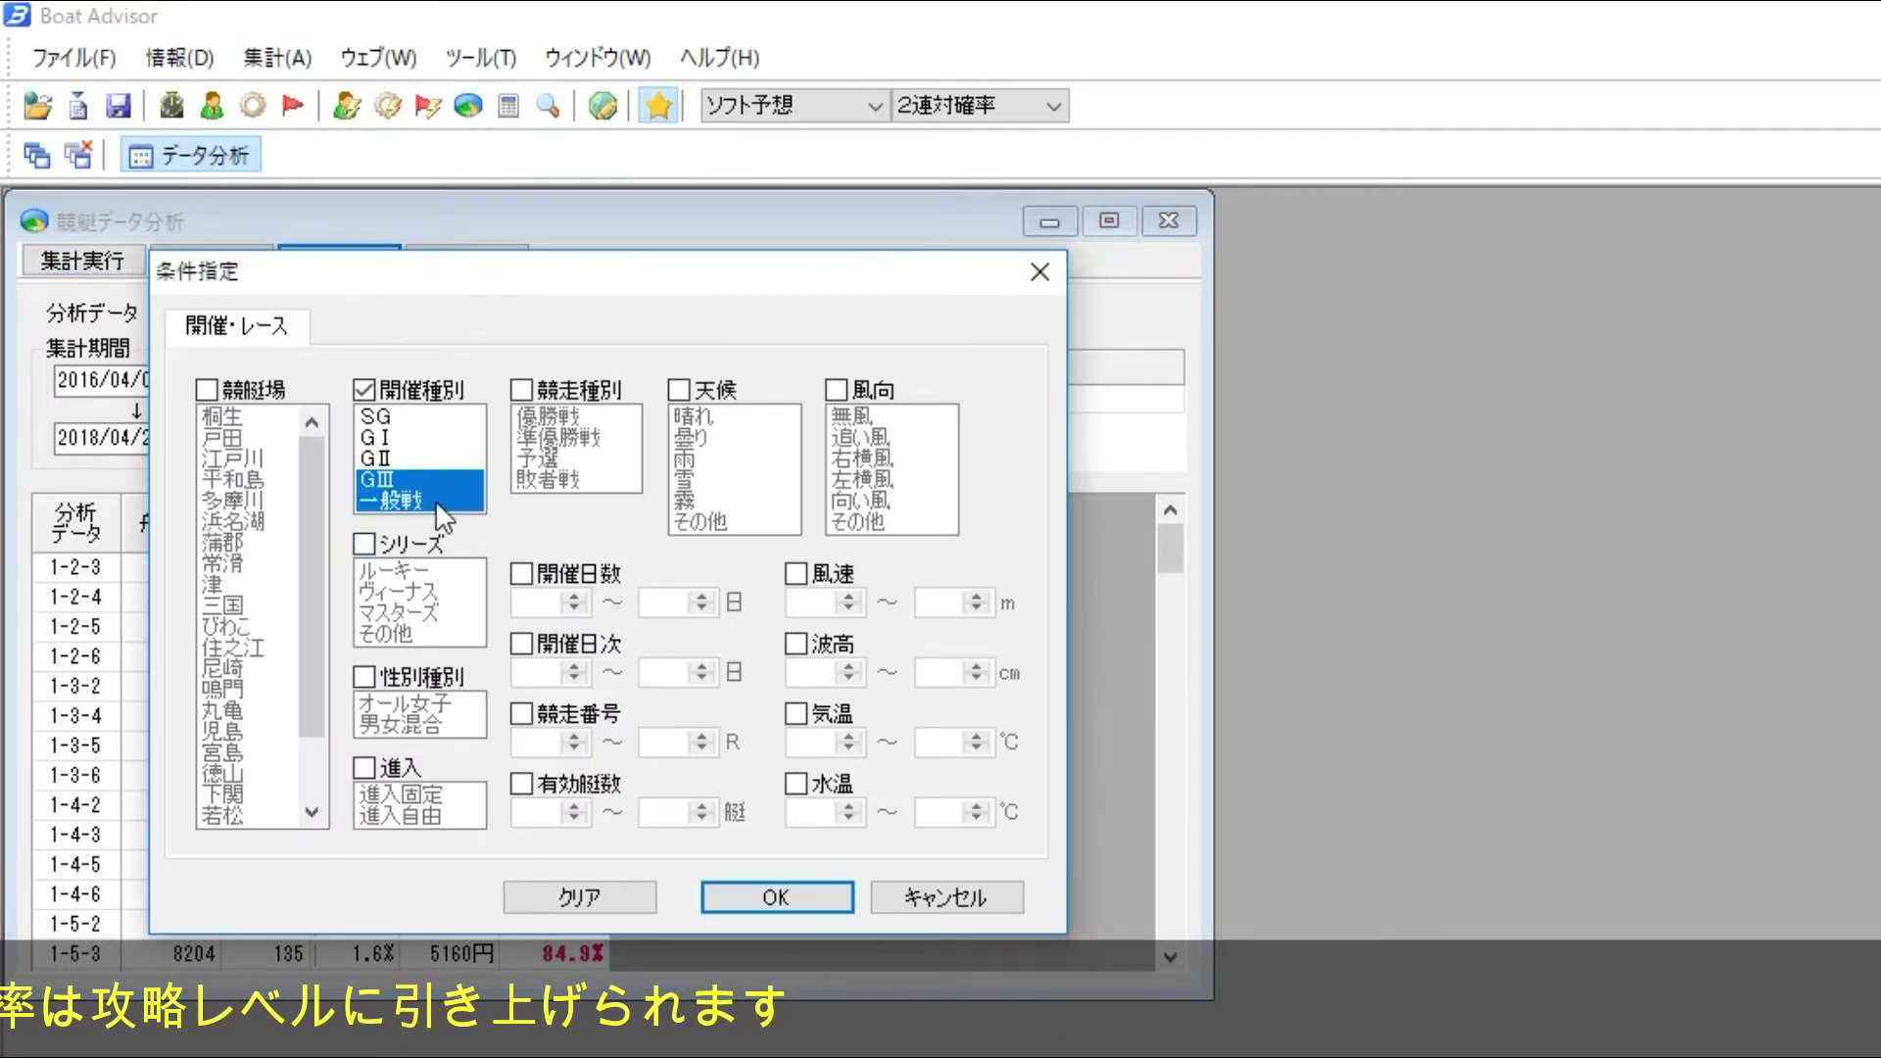
click(432, 480)
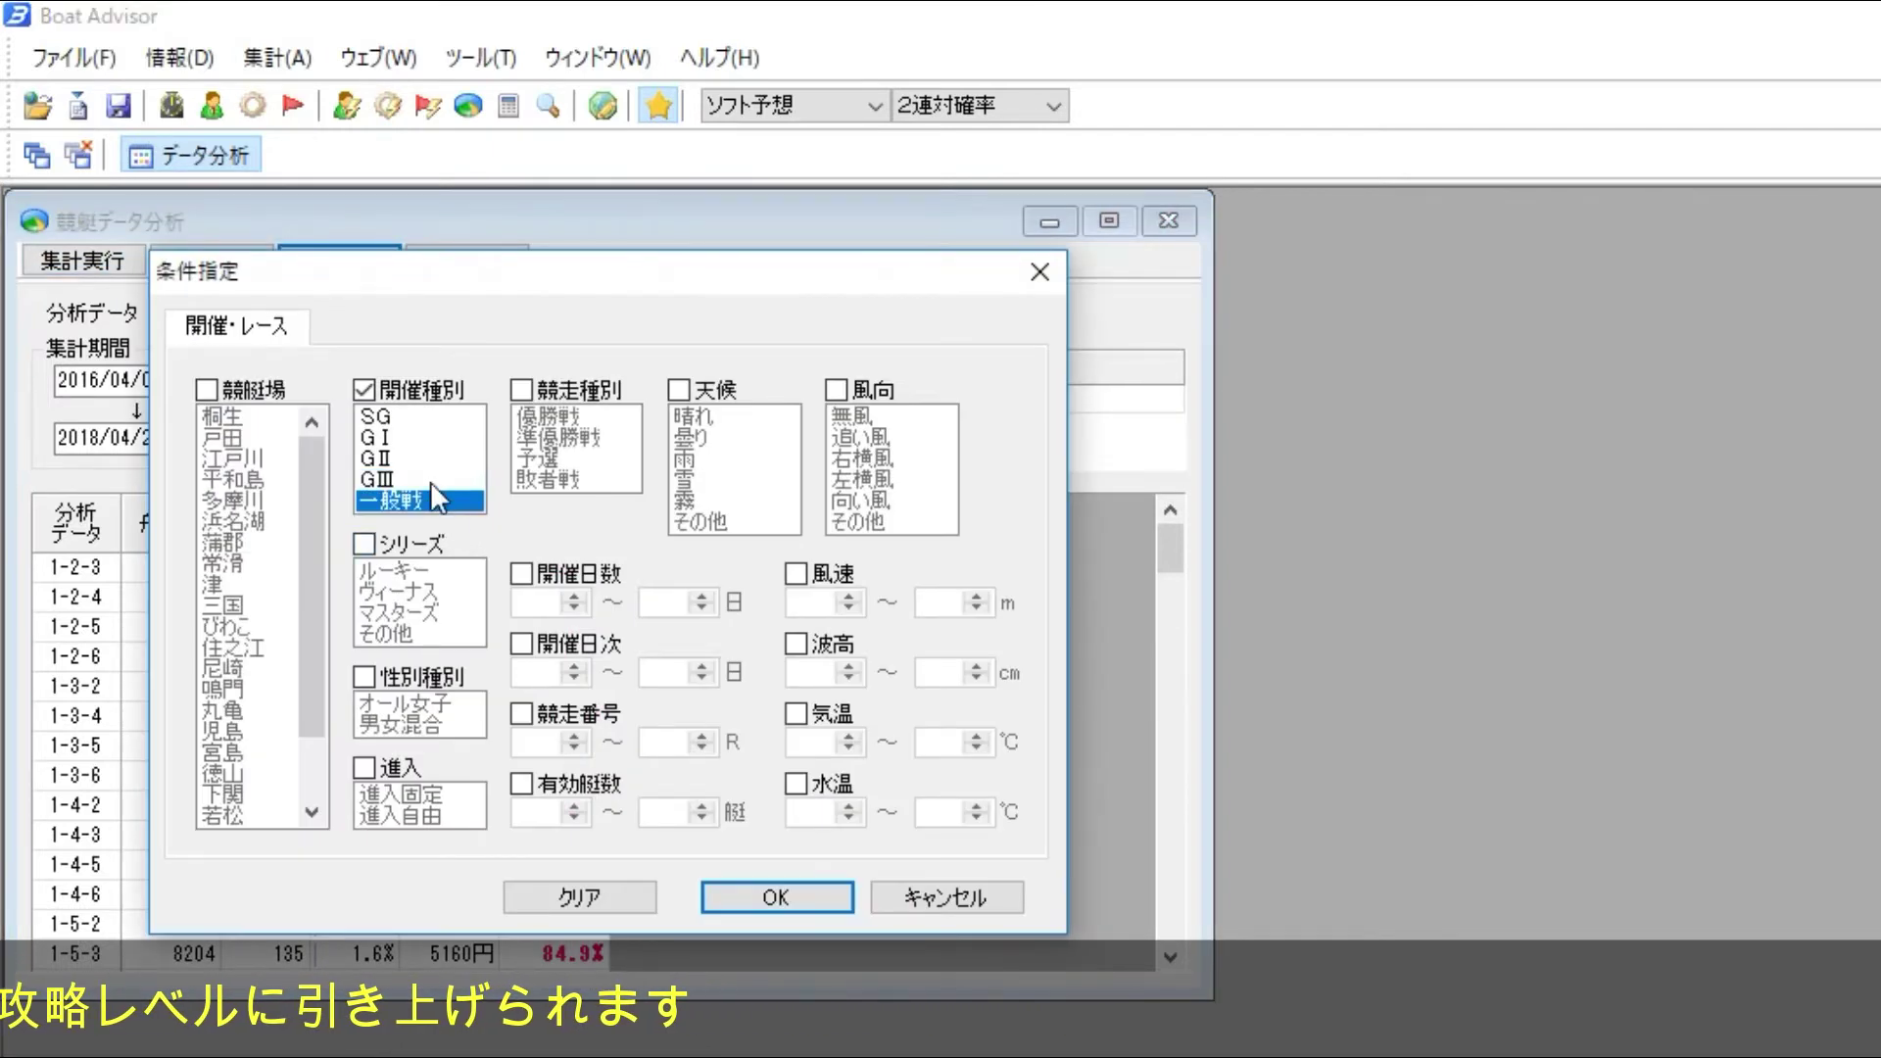
click(770, 897)
click(56, 245)
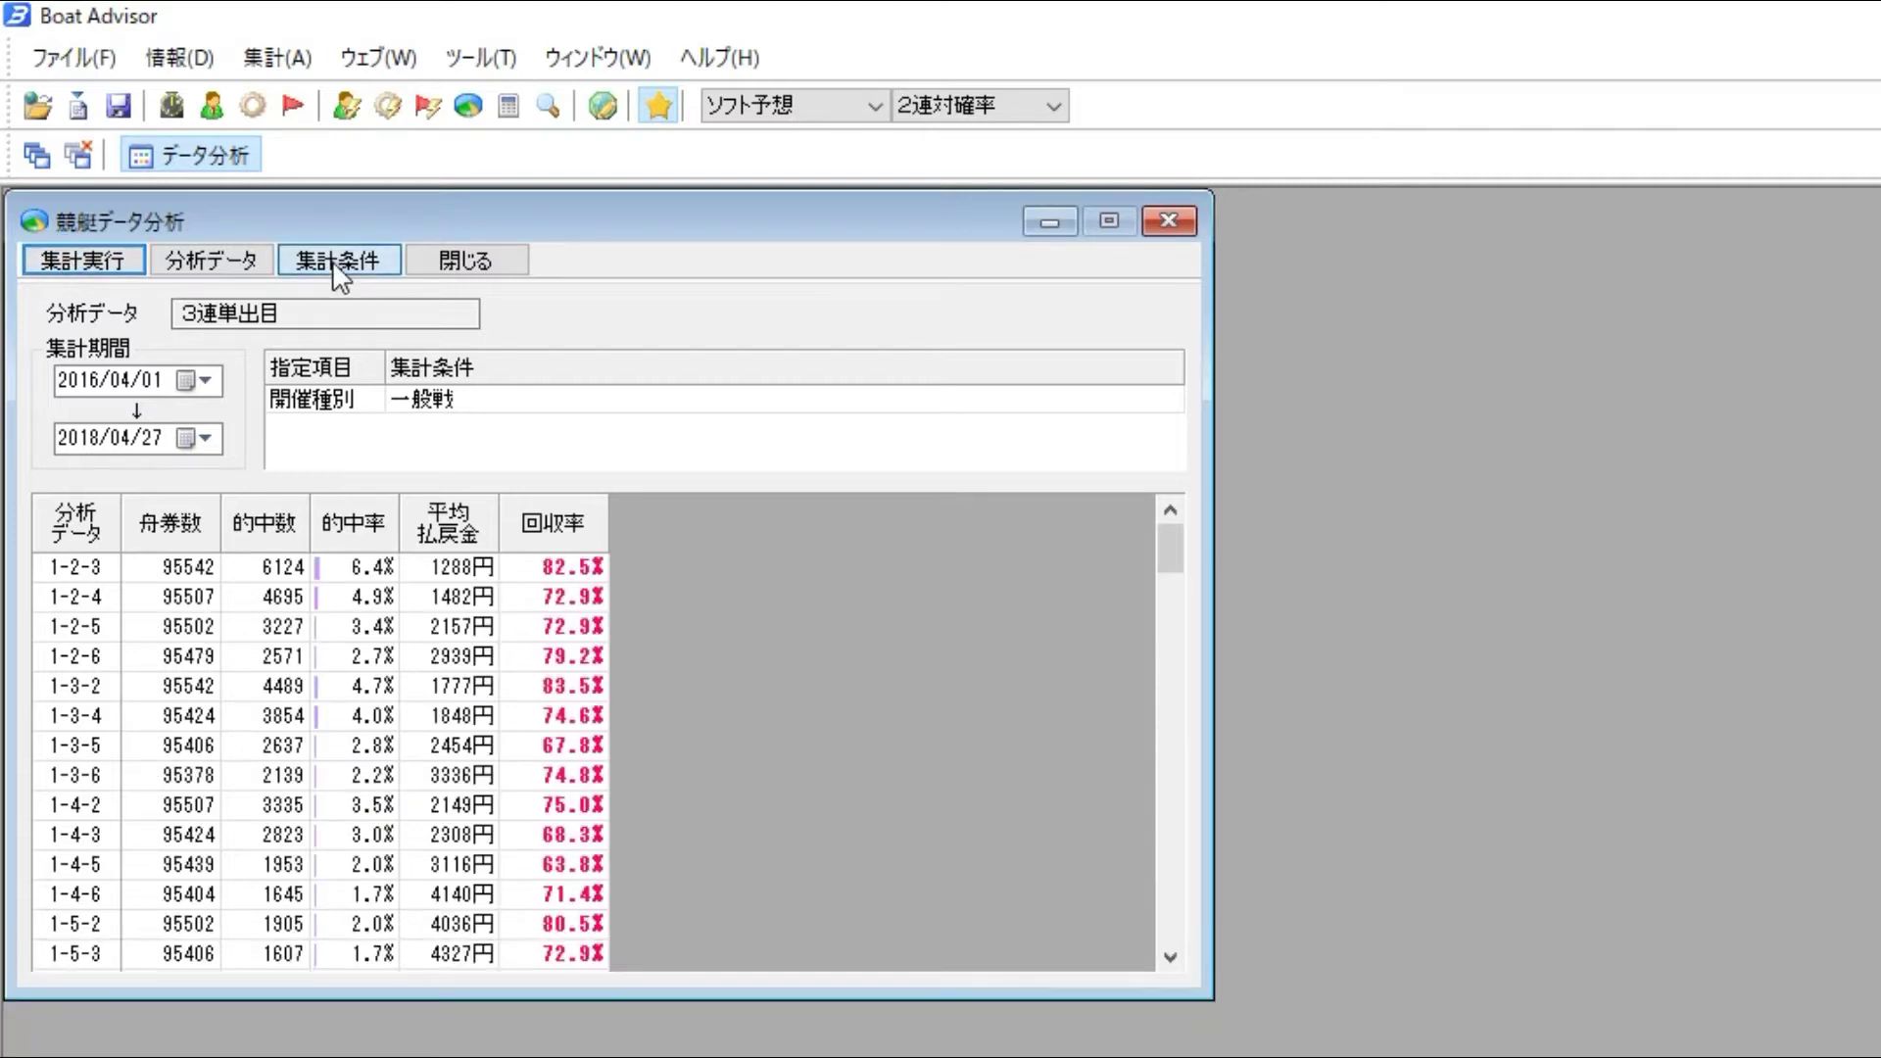
click(333, 261)
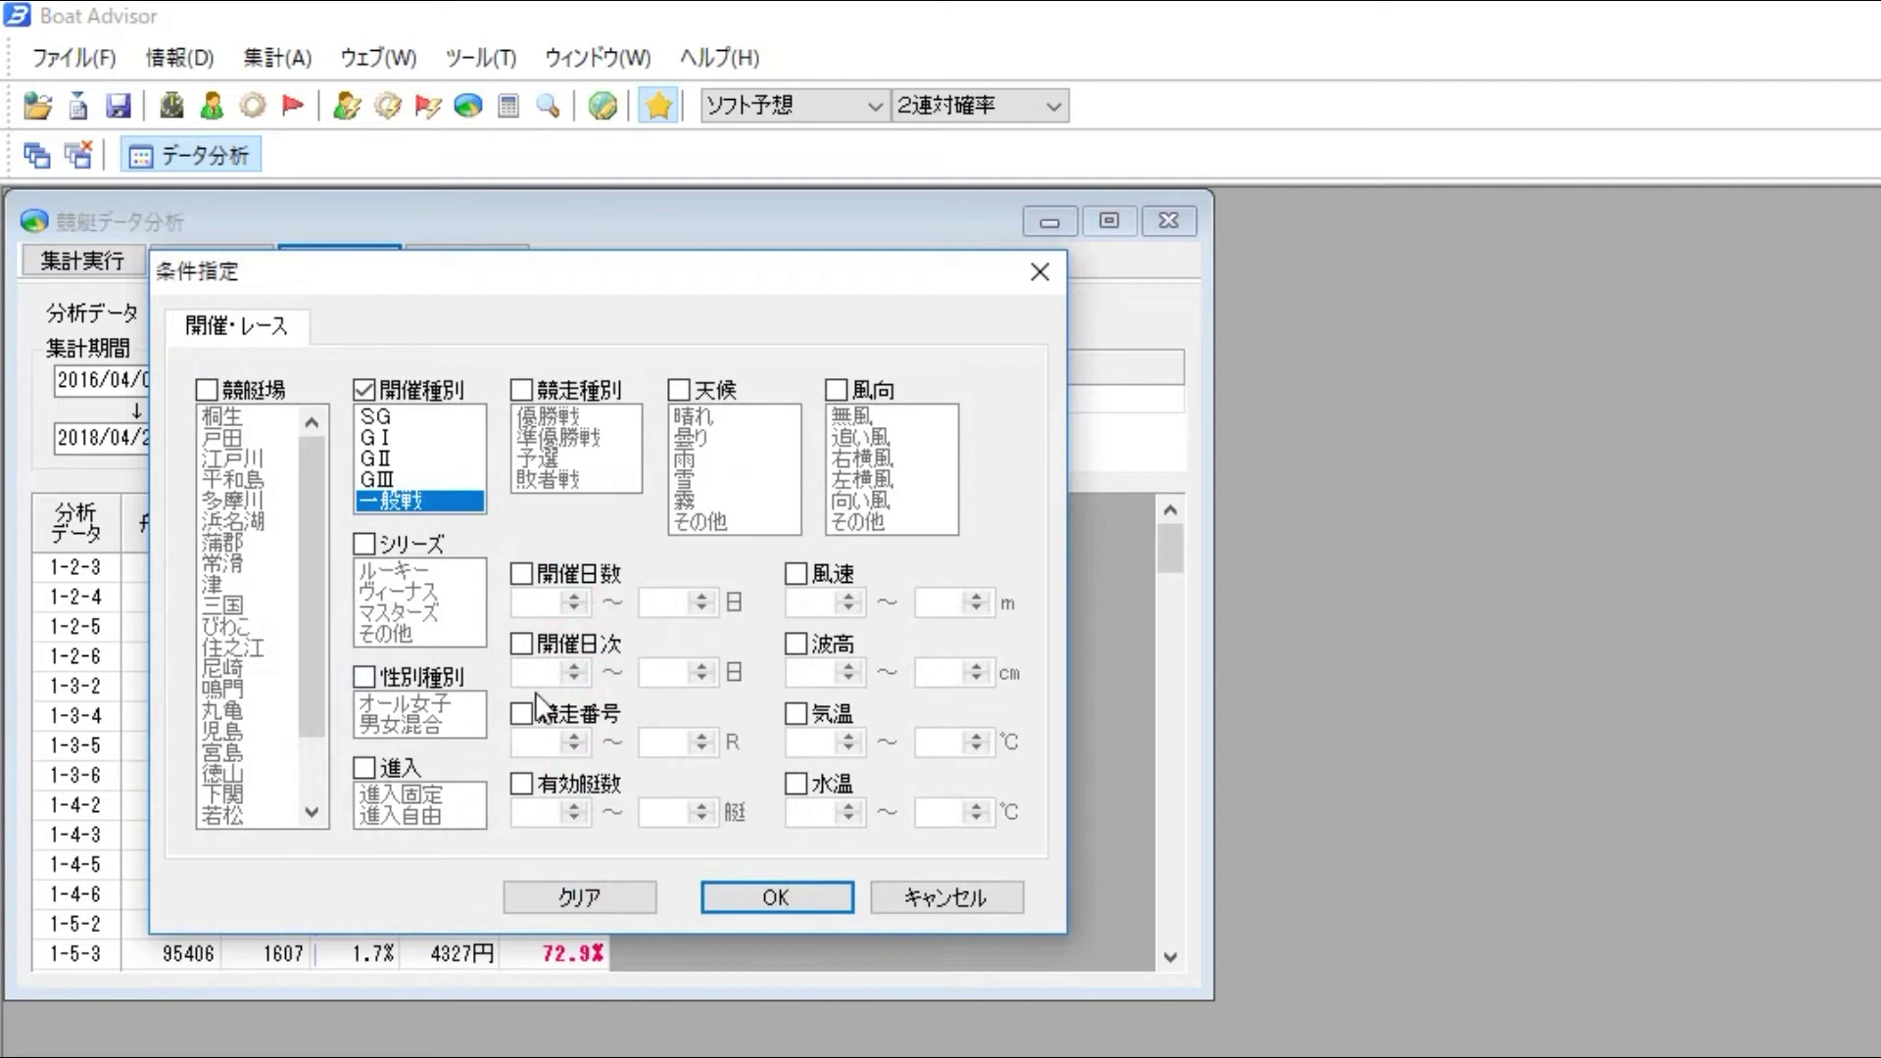
click(907, 899)
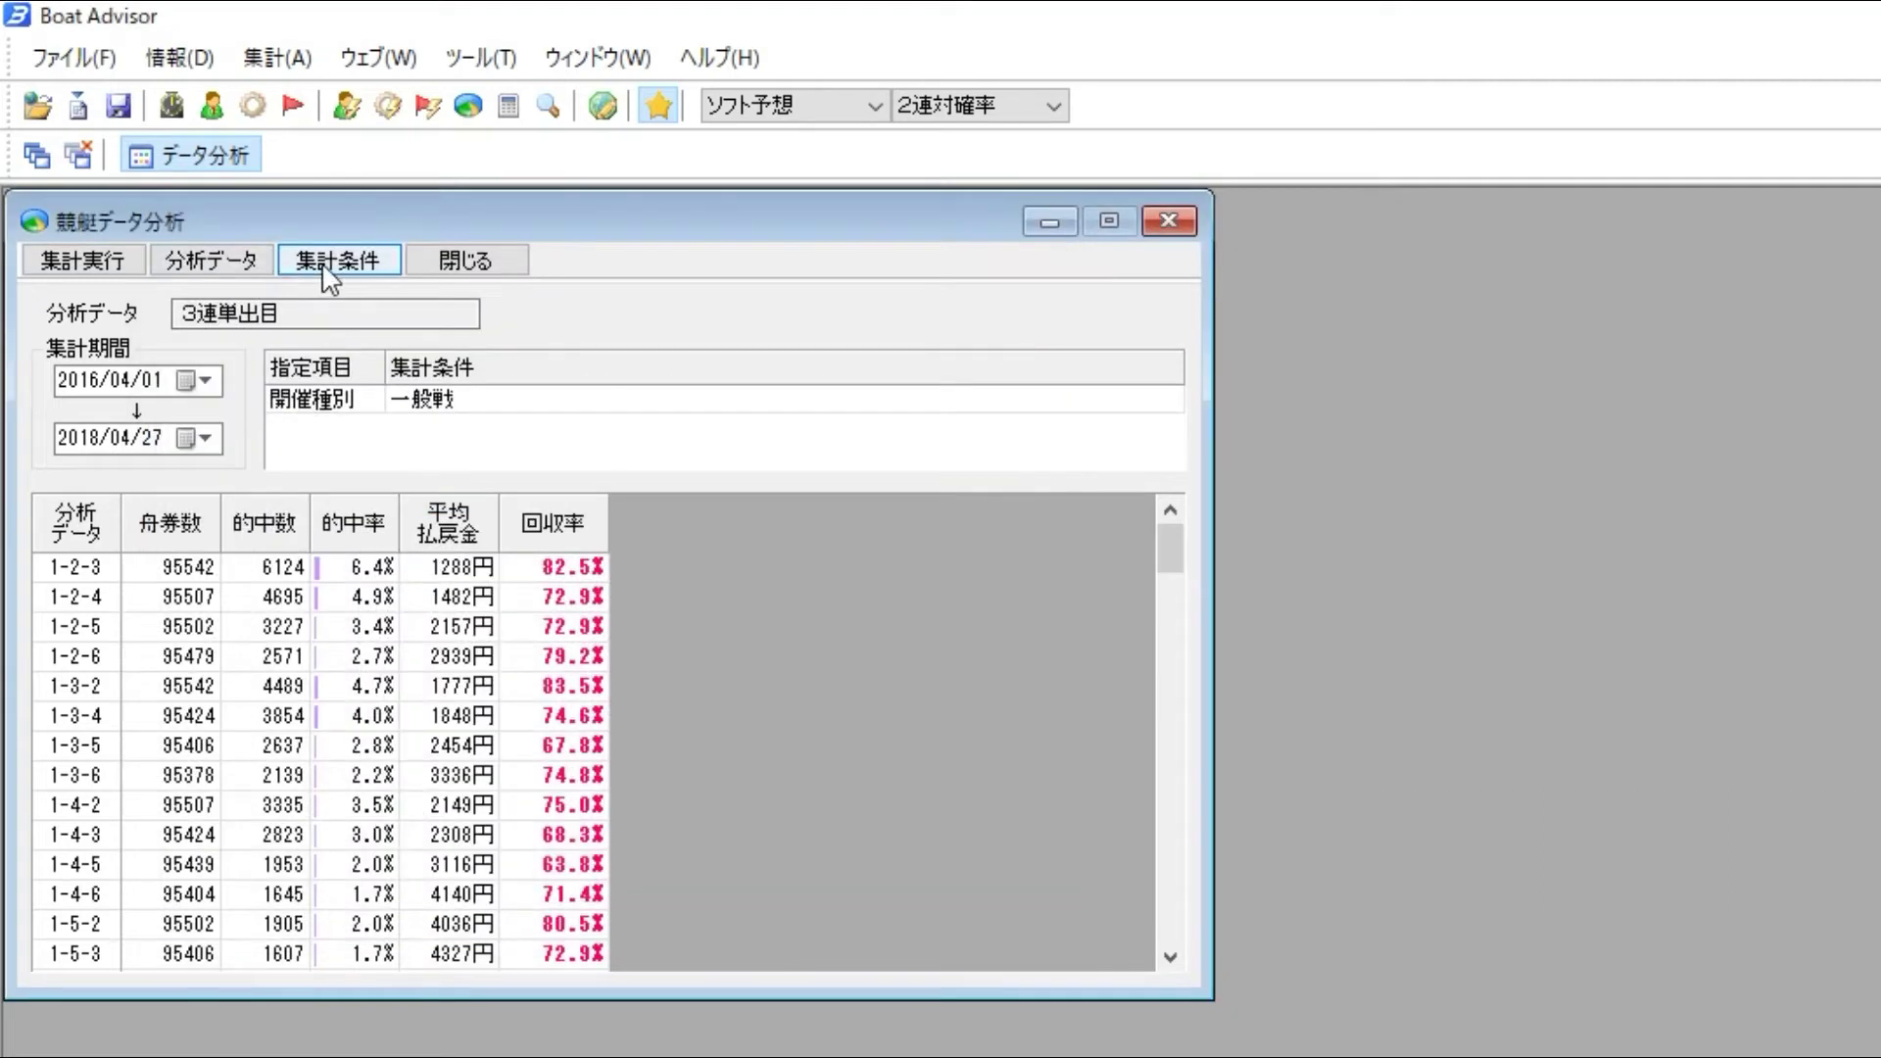
click(341, 267)
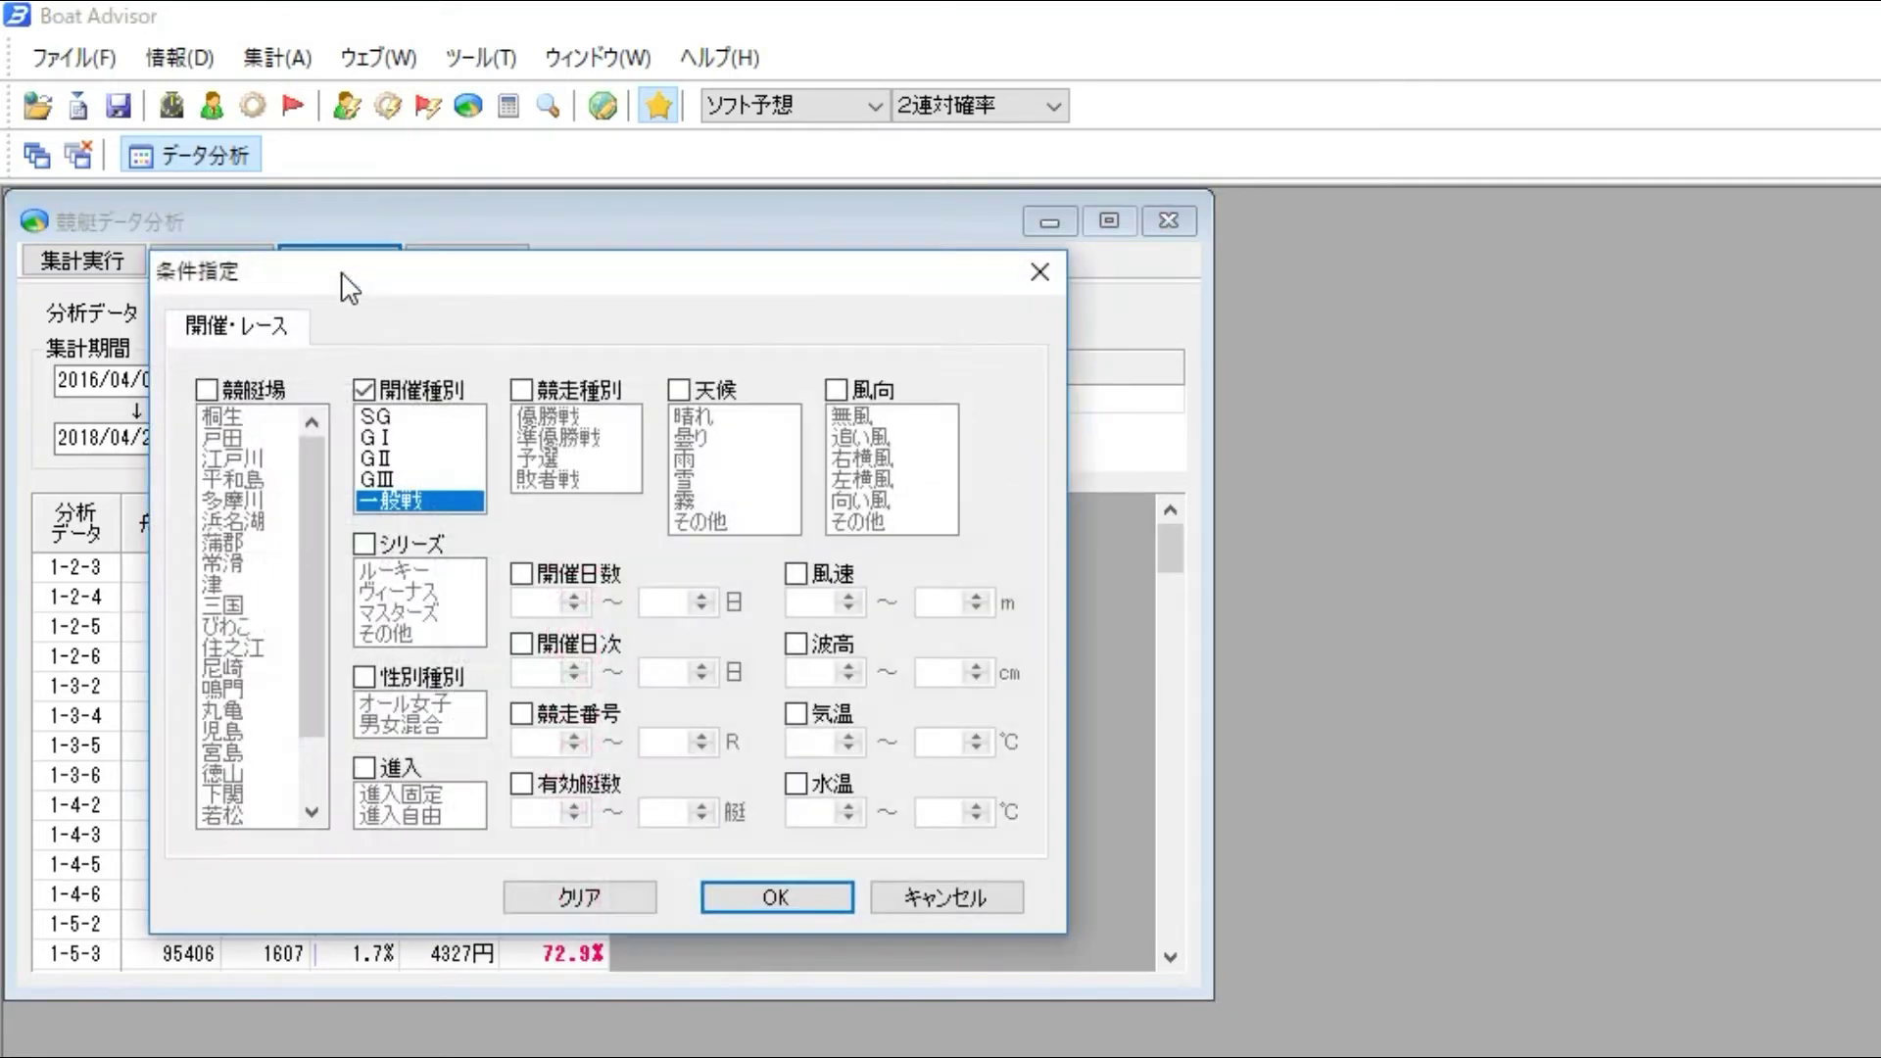
click(919, 897)
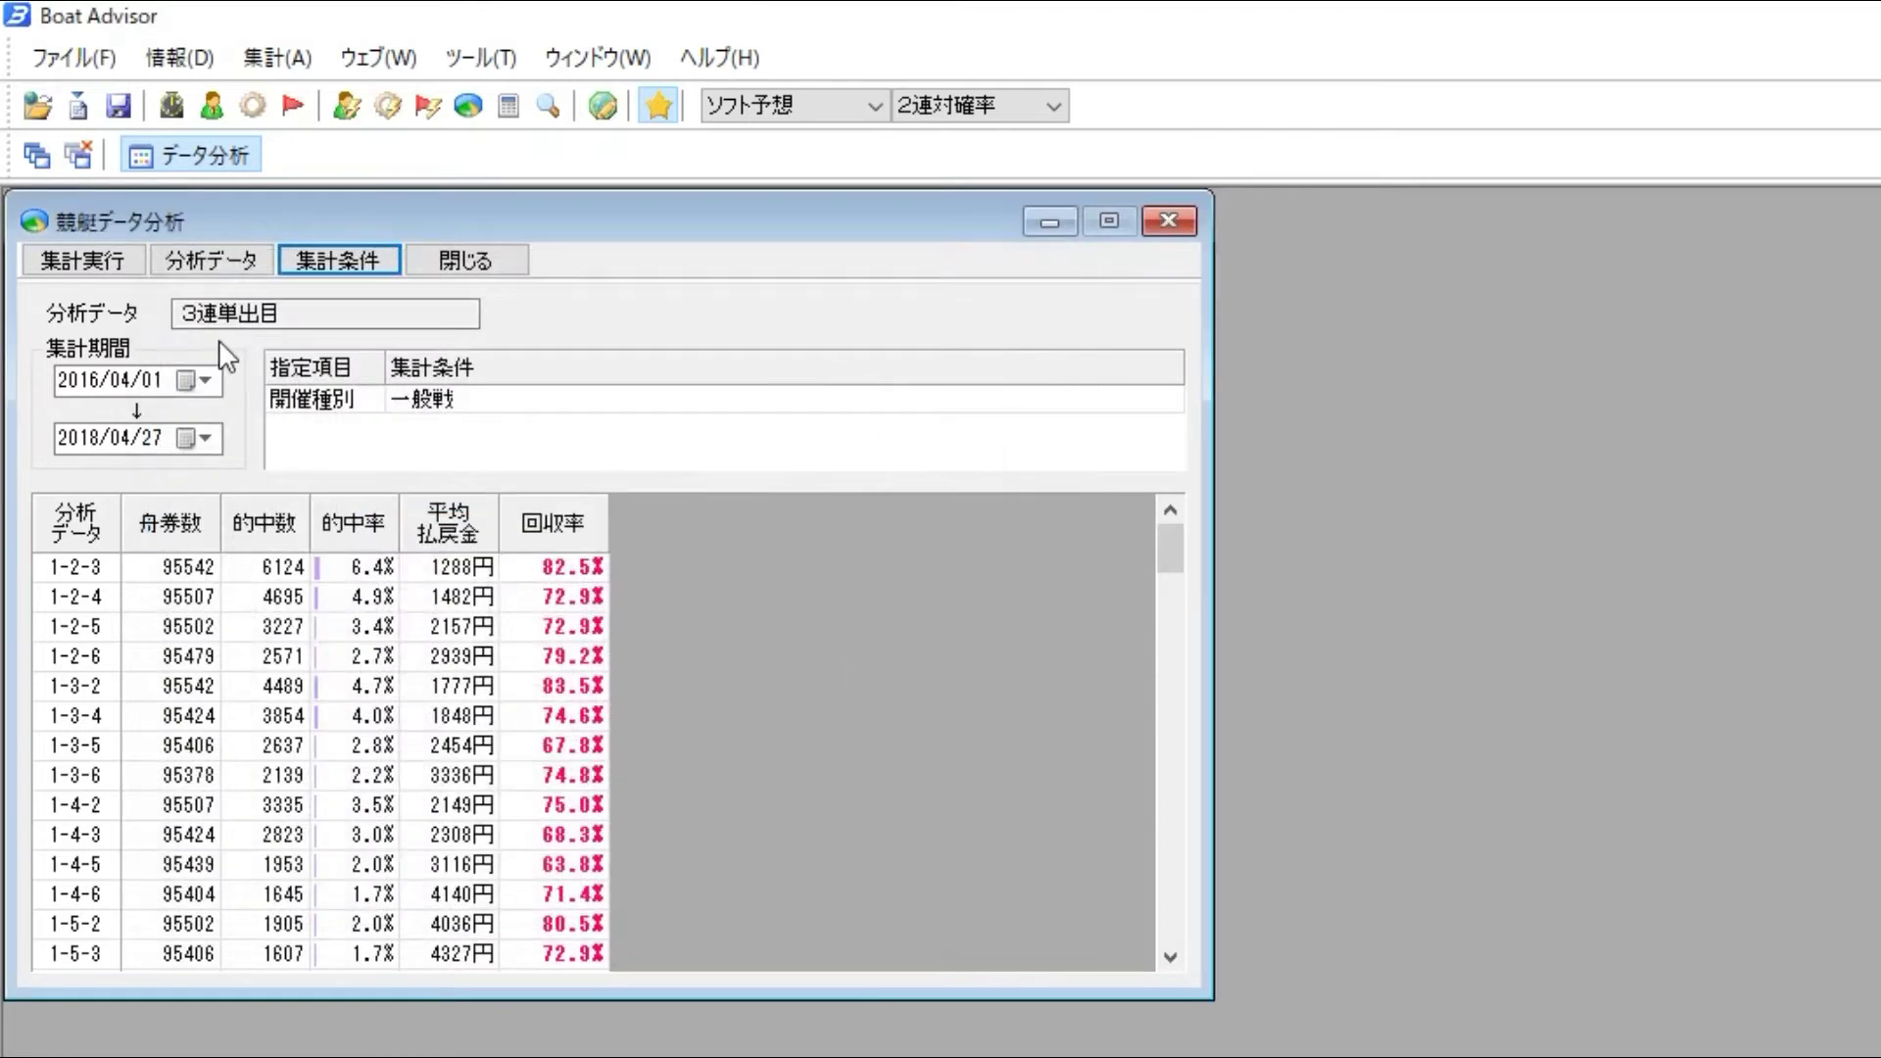
- Change the analysis data to 2連単出目 from the race result analyses
click(201, 263)
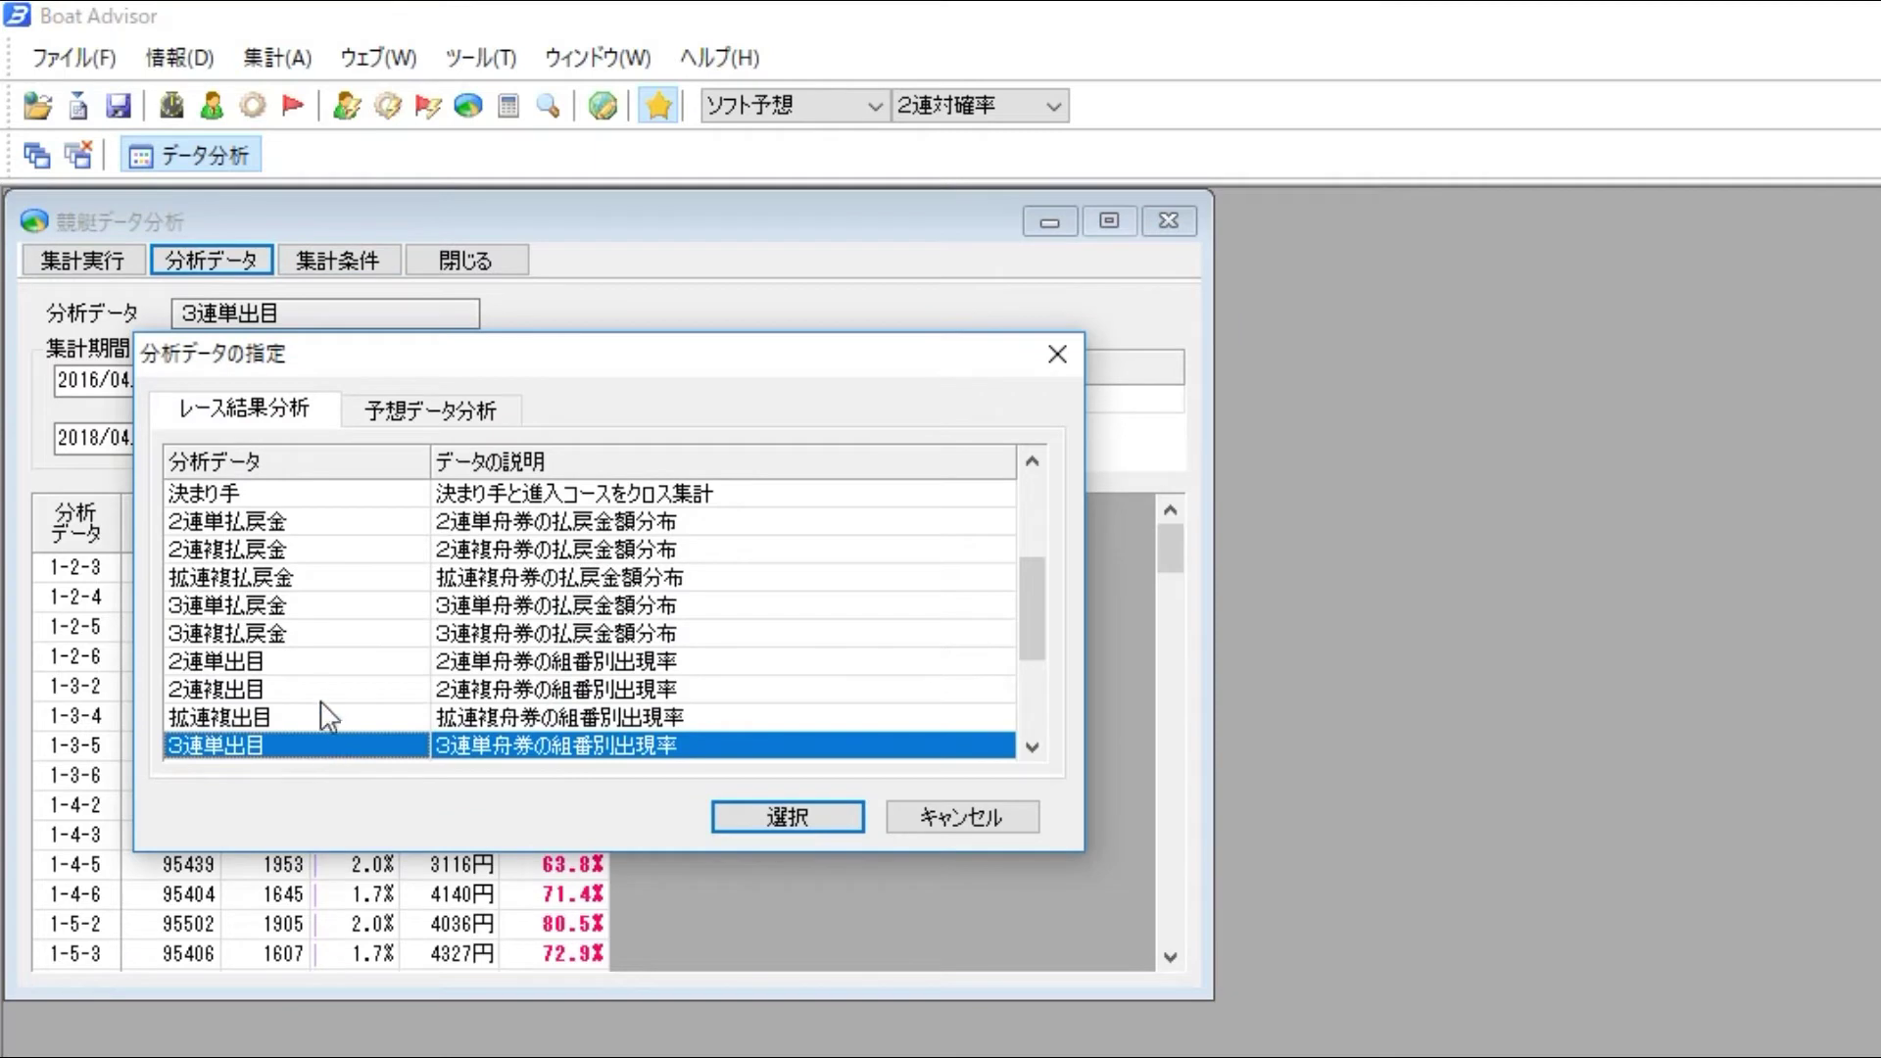
click(222, 663)
click(756, 817)
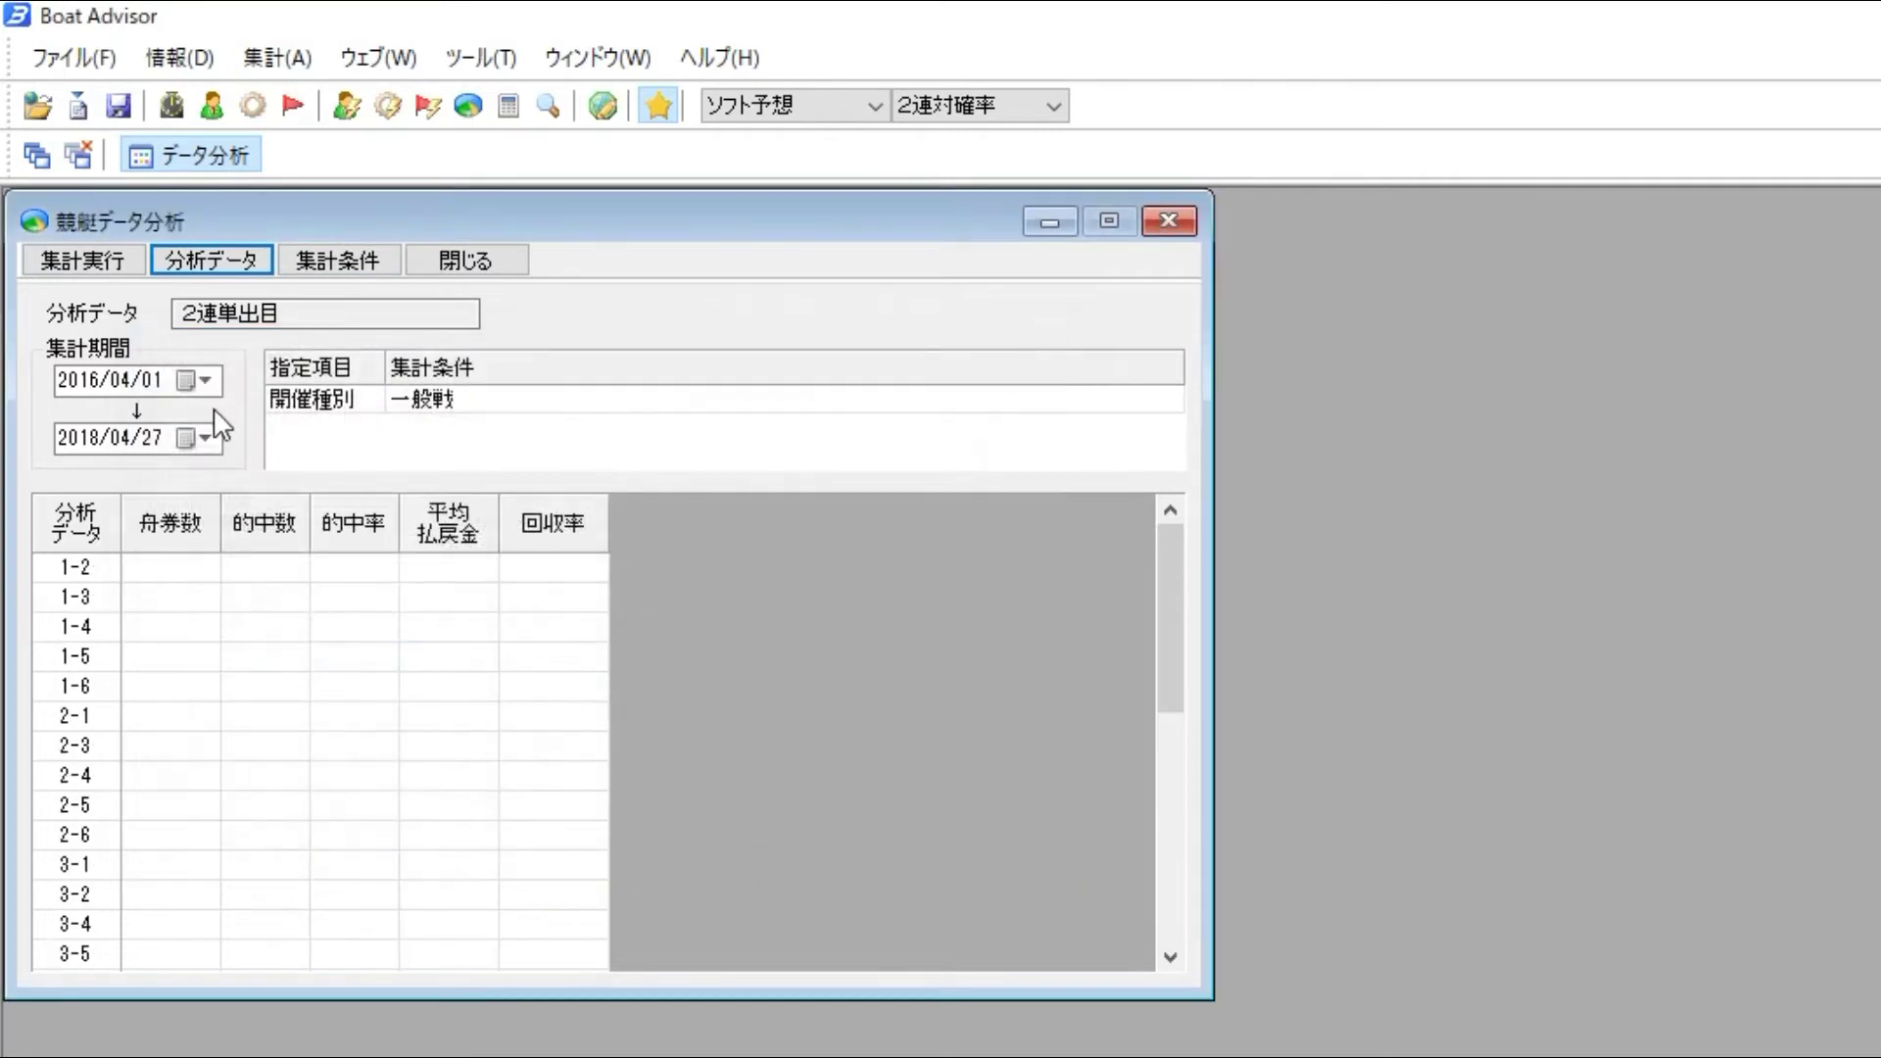
- Remove the 開催種別 condition and run the 2連単出目 aggregation for all races
click(310, 268)
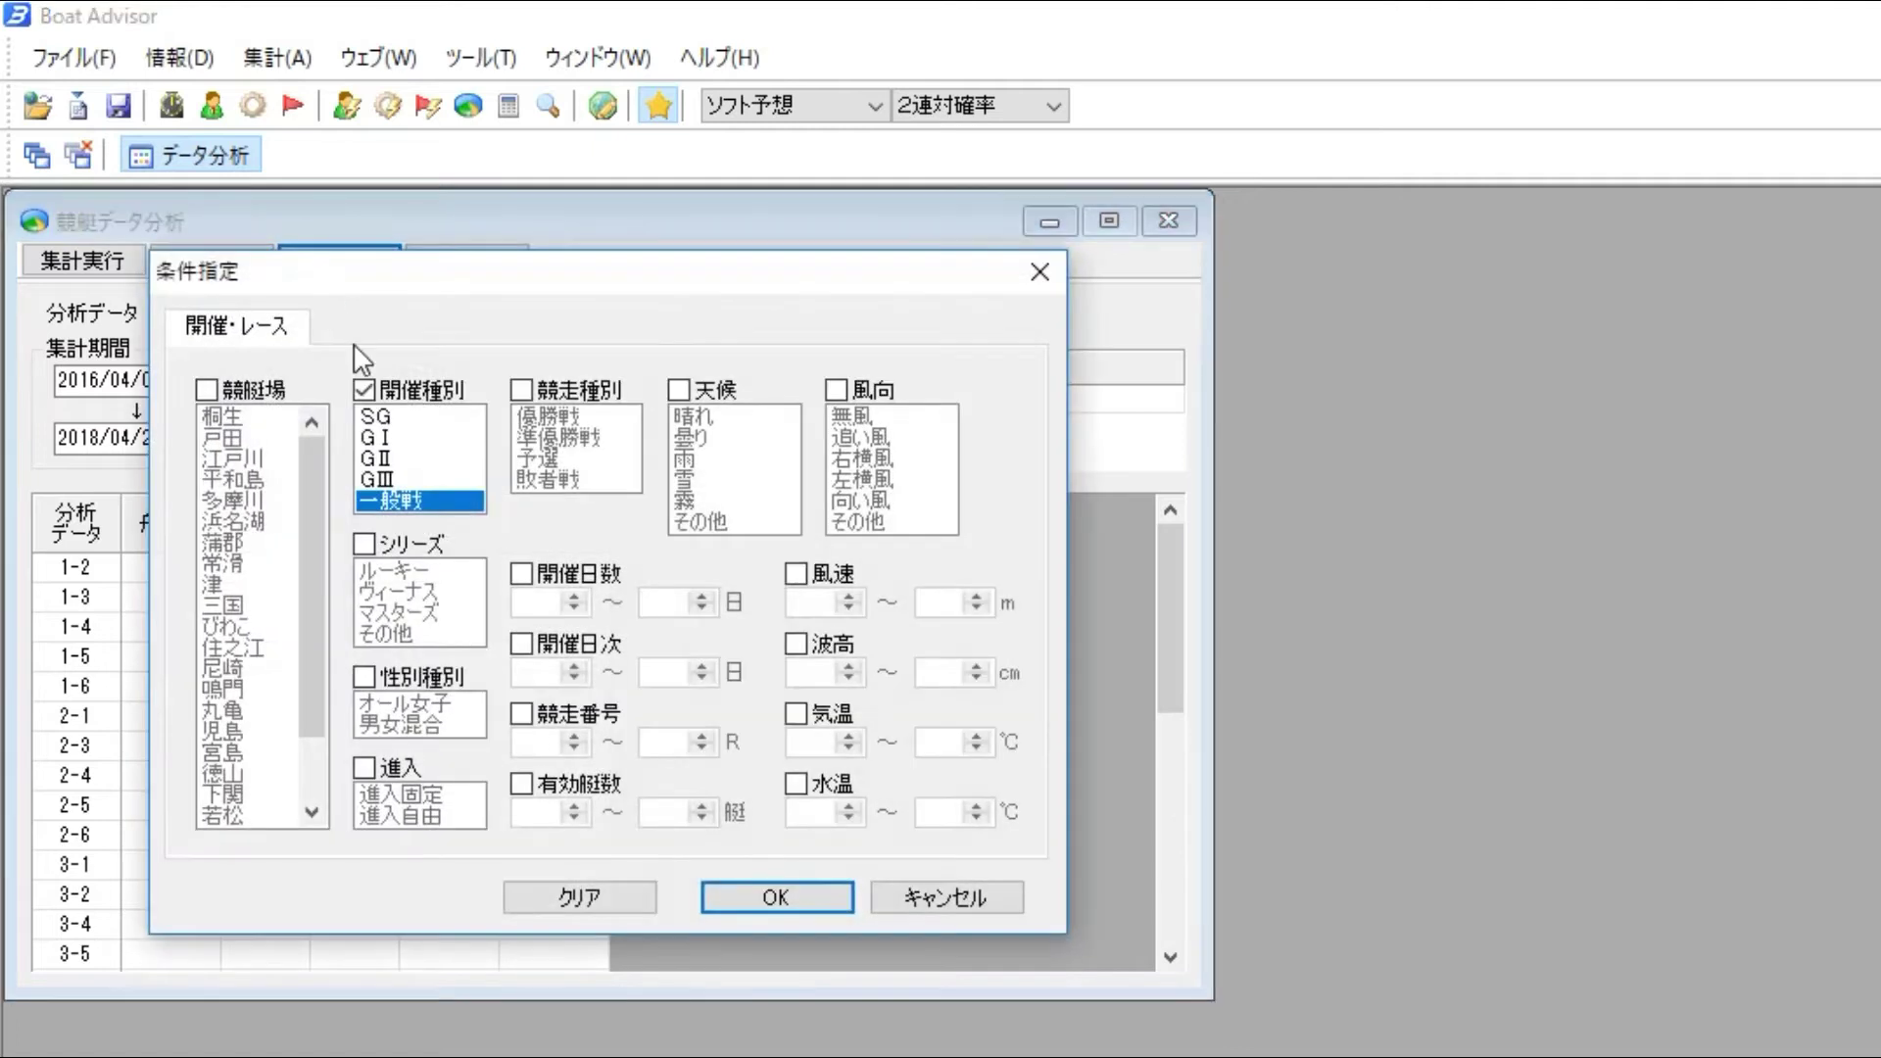
click(364, 390)
click(776, 897)
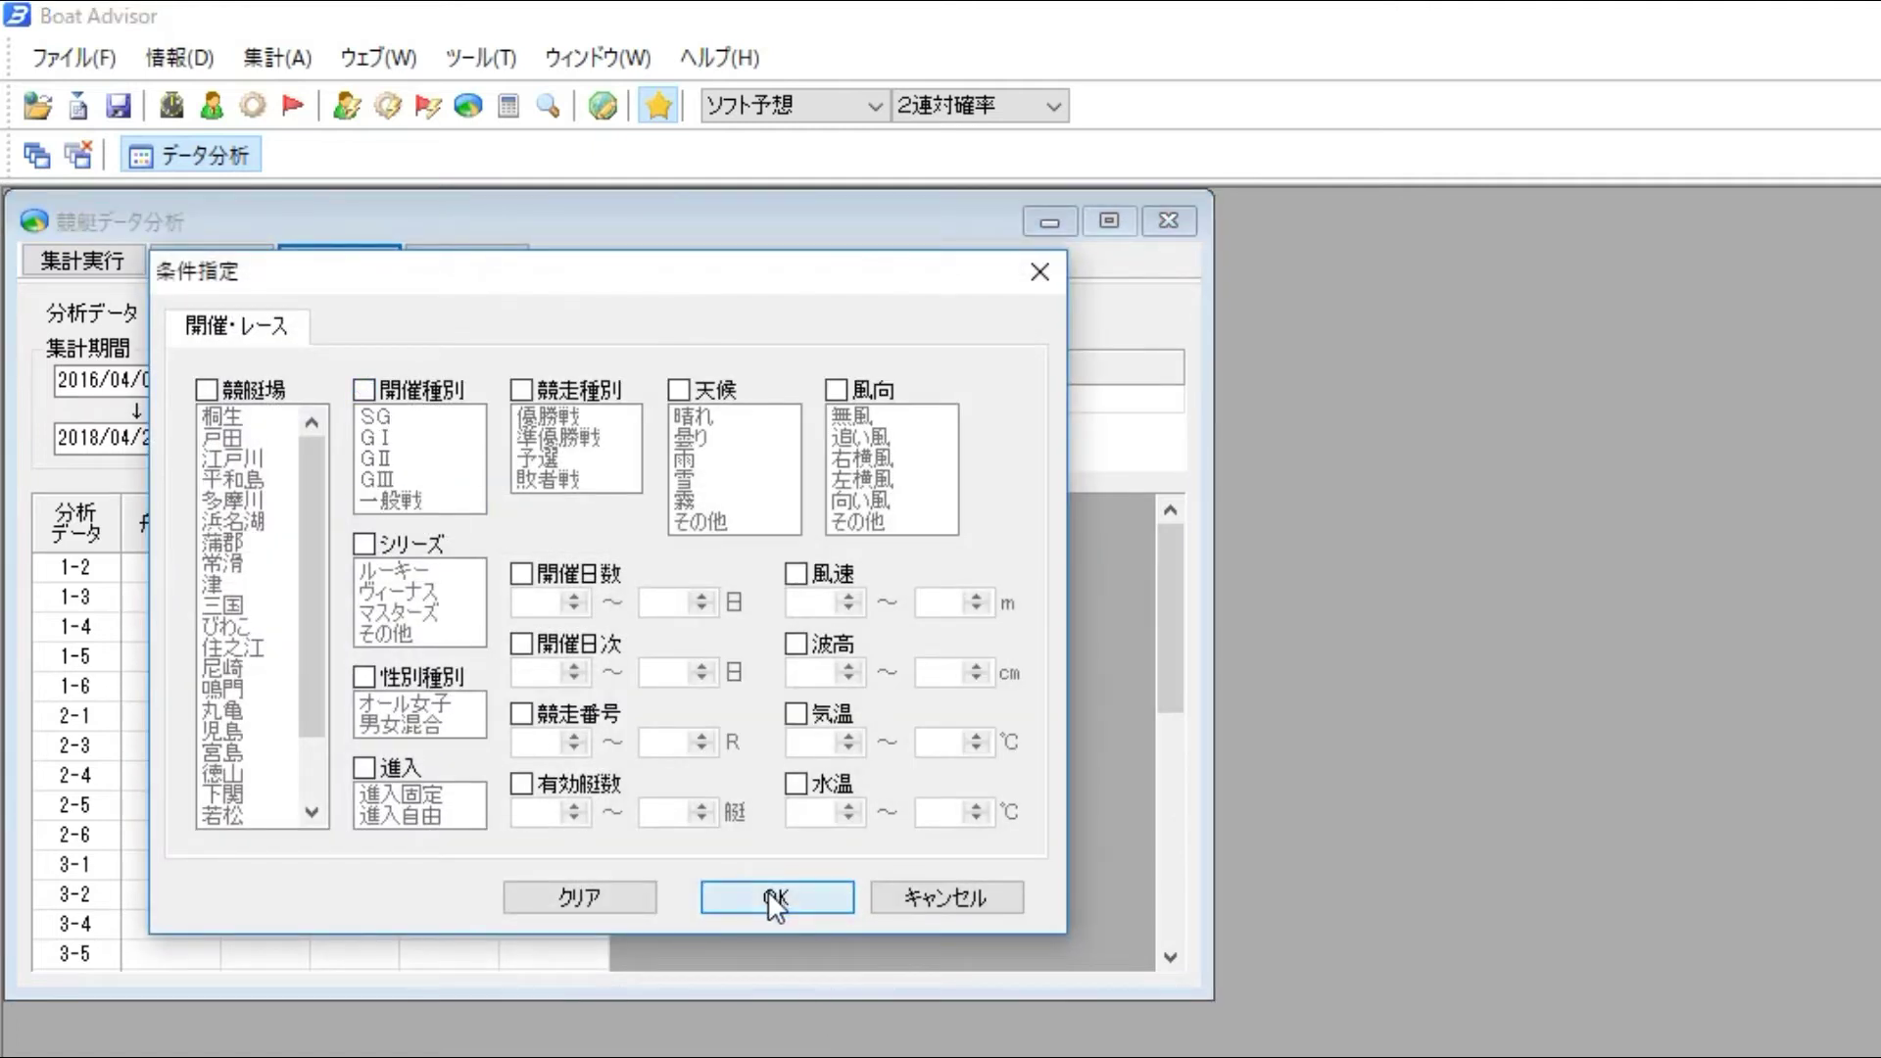
click(116, 257)
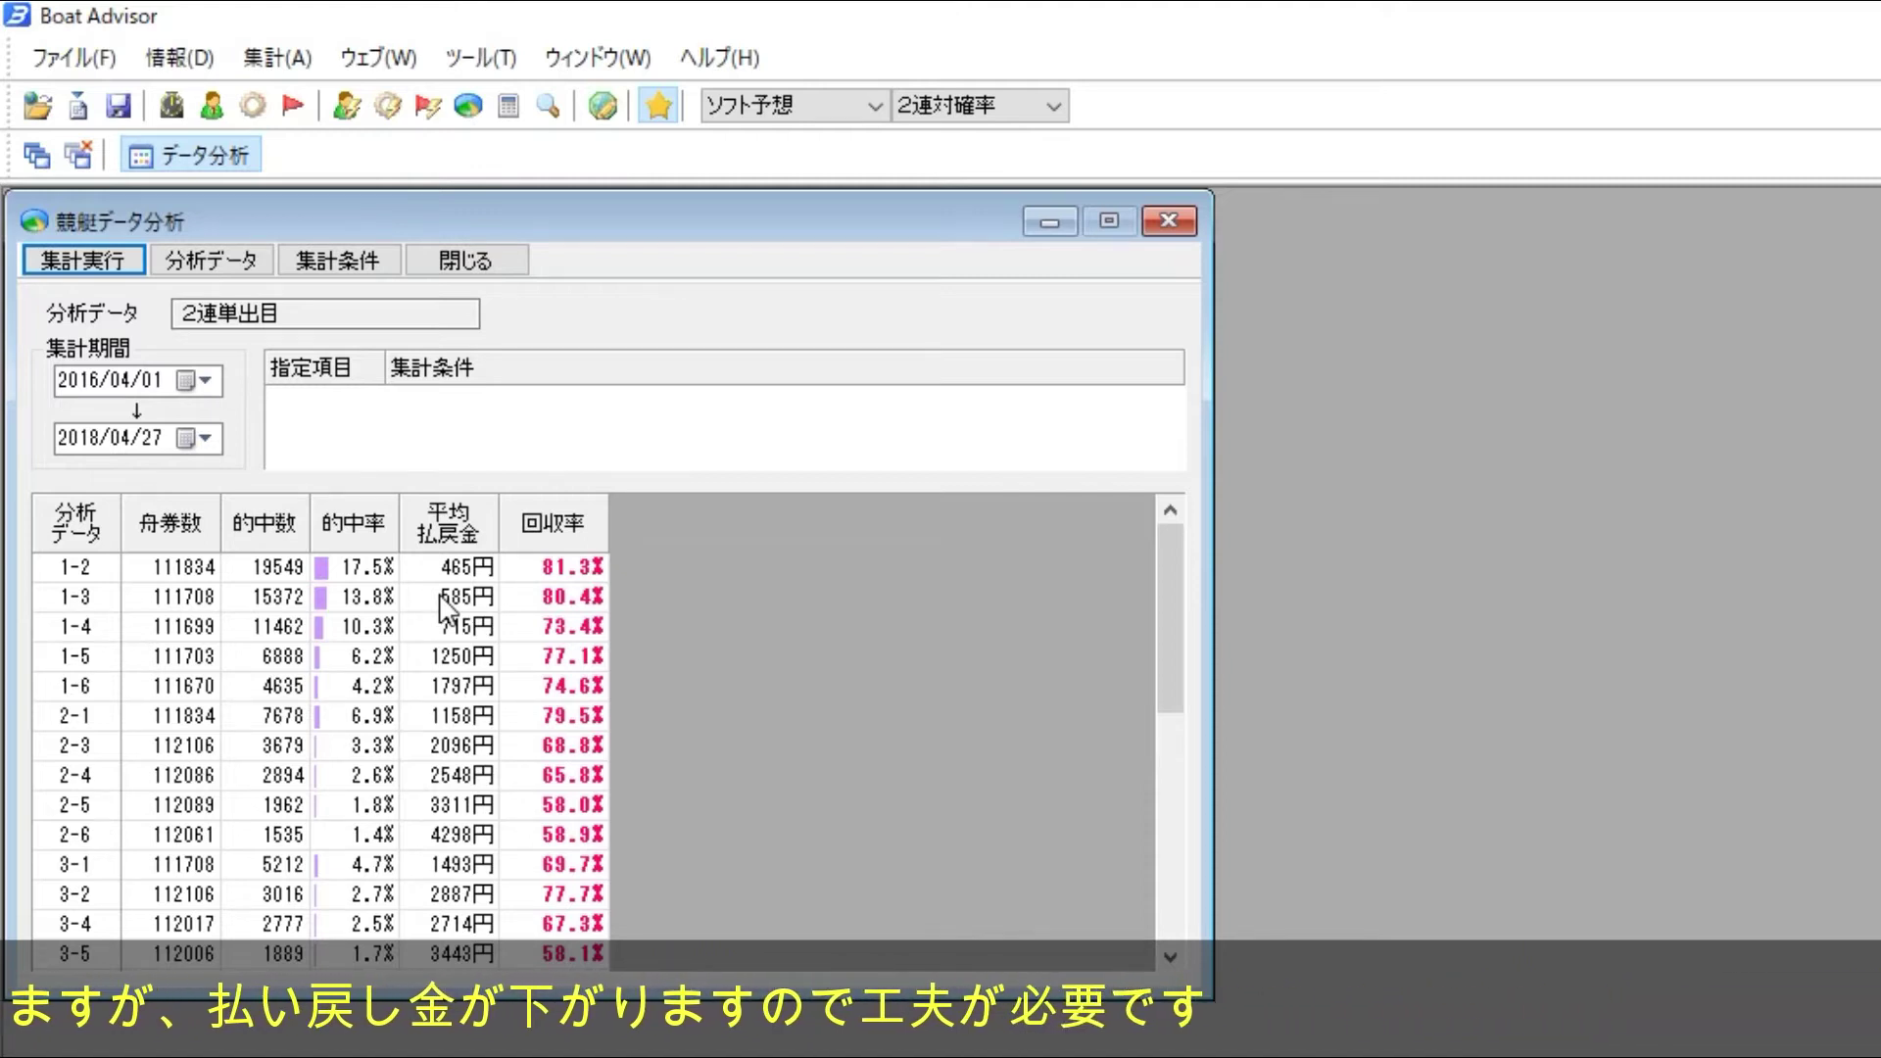
- Restrict the 2連単出目 aggregation to 開催種別 SG, run it and look through the resulting combinations
click(349, 258)
click(363, 390)
click(380, 416)
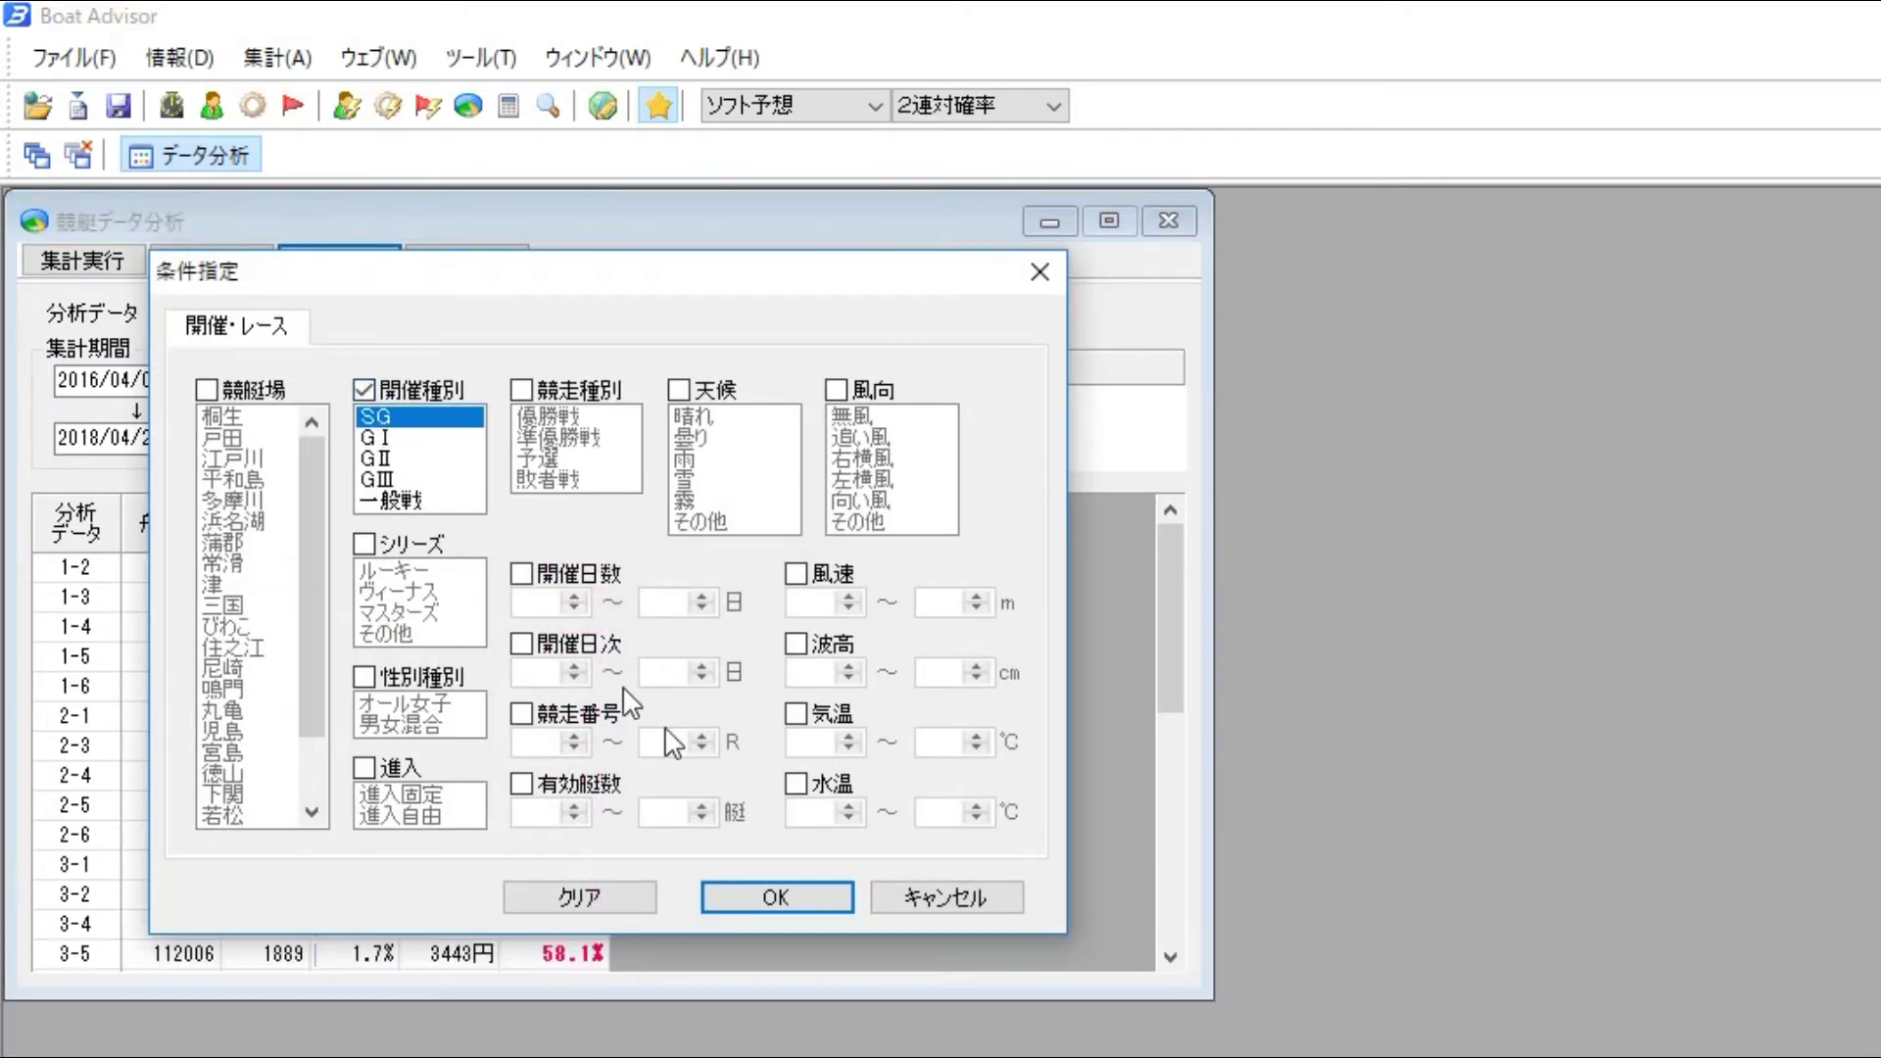
click(778, 896)
click(98, 276)
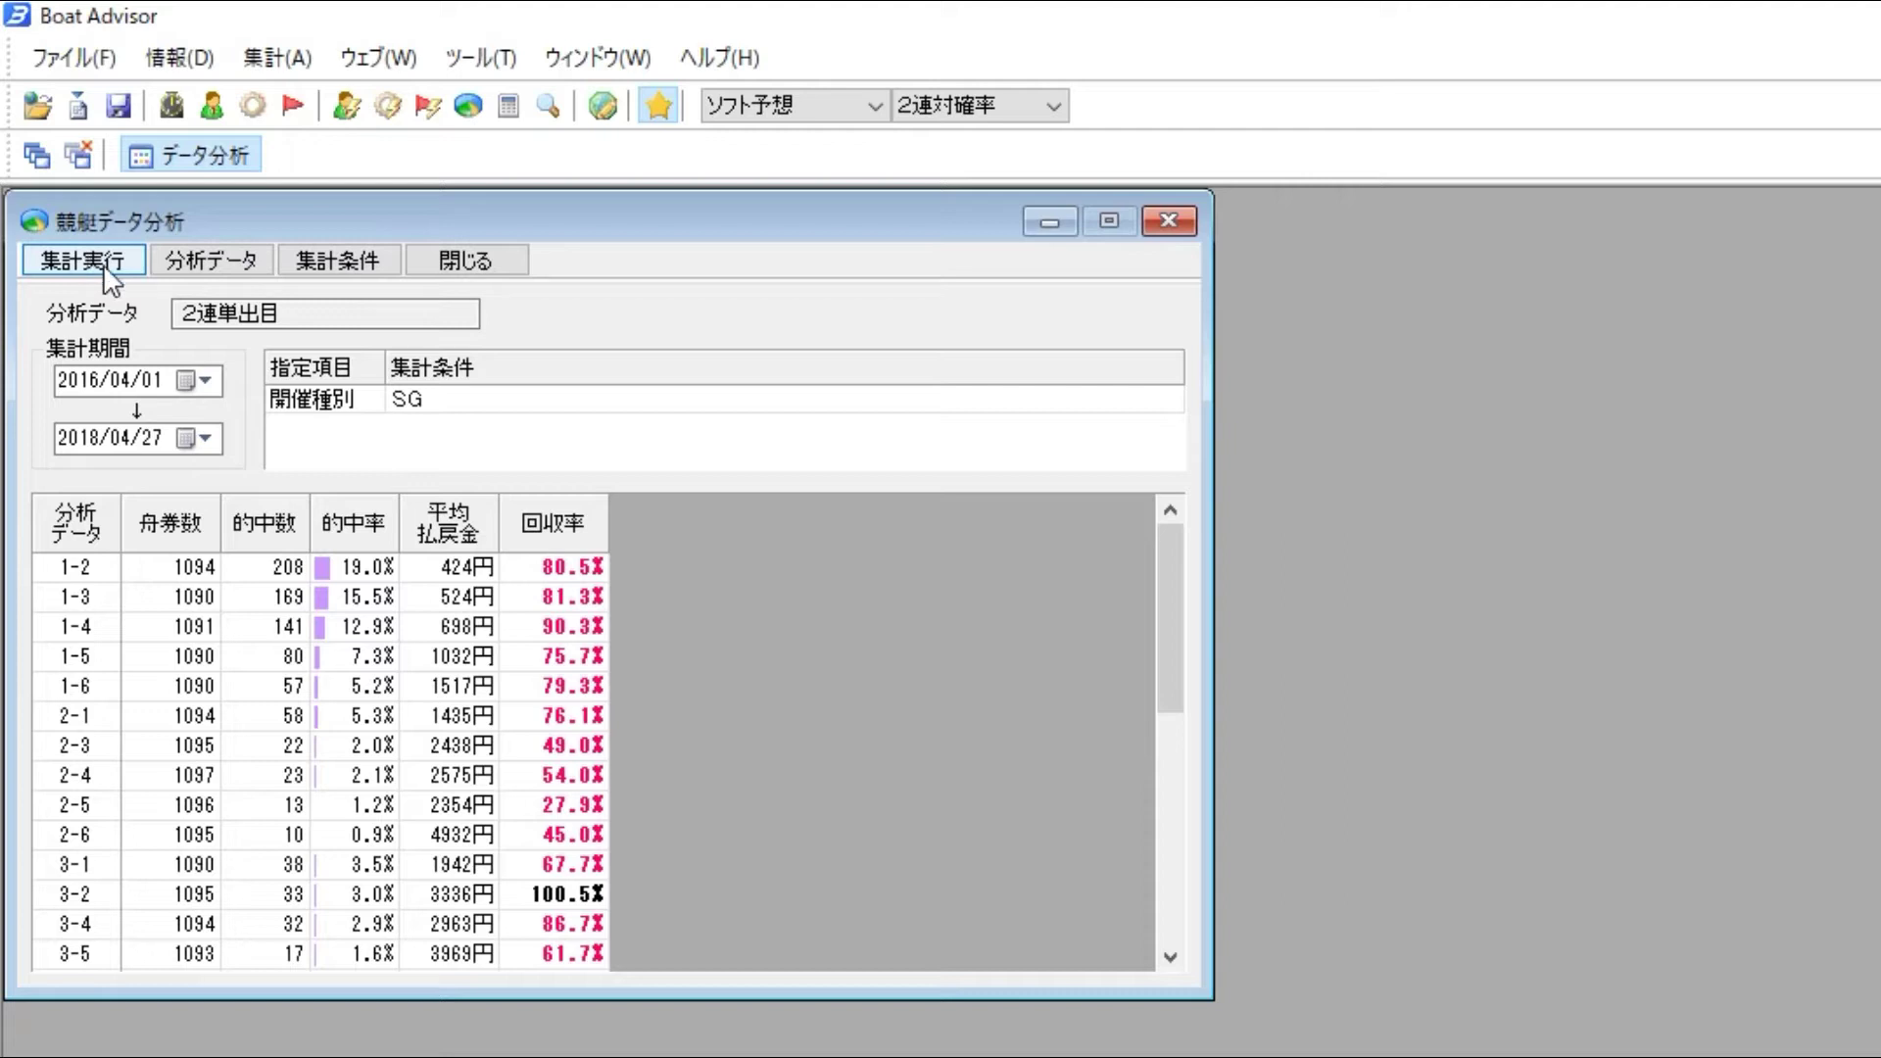
click(98, 263)
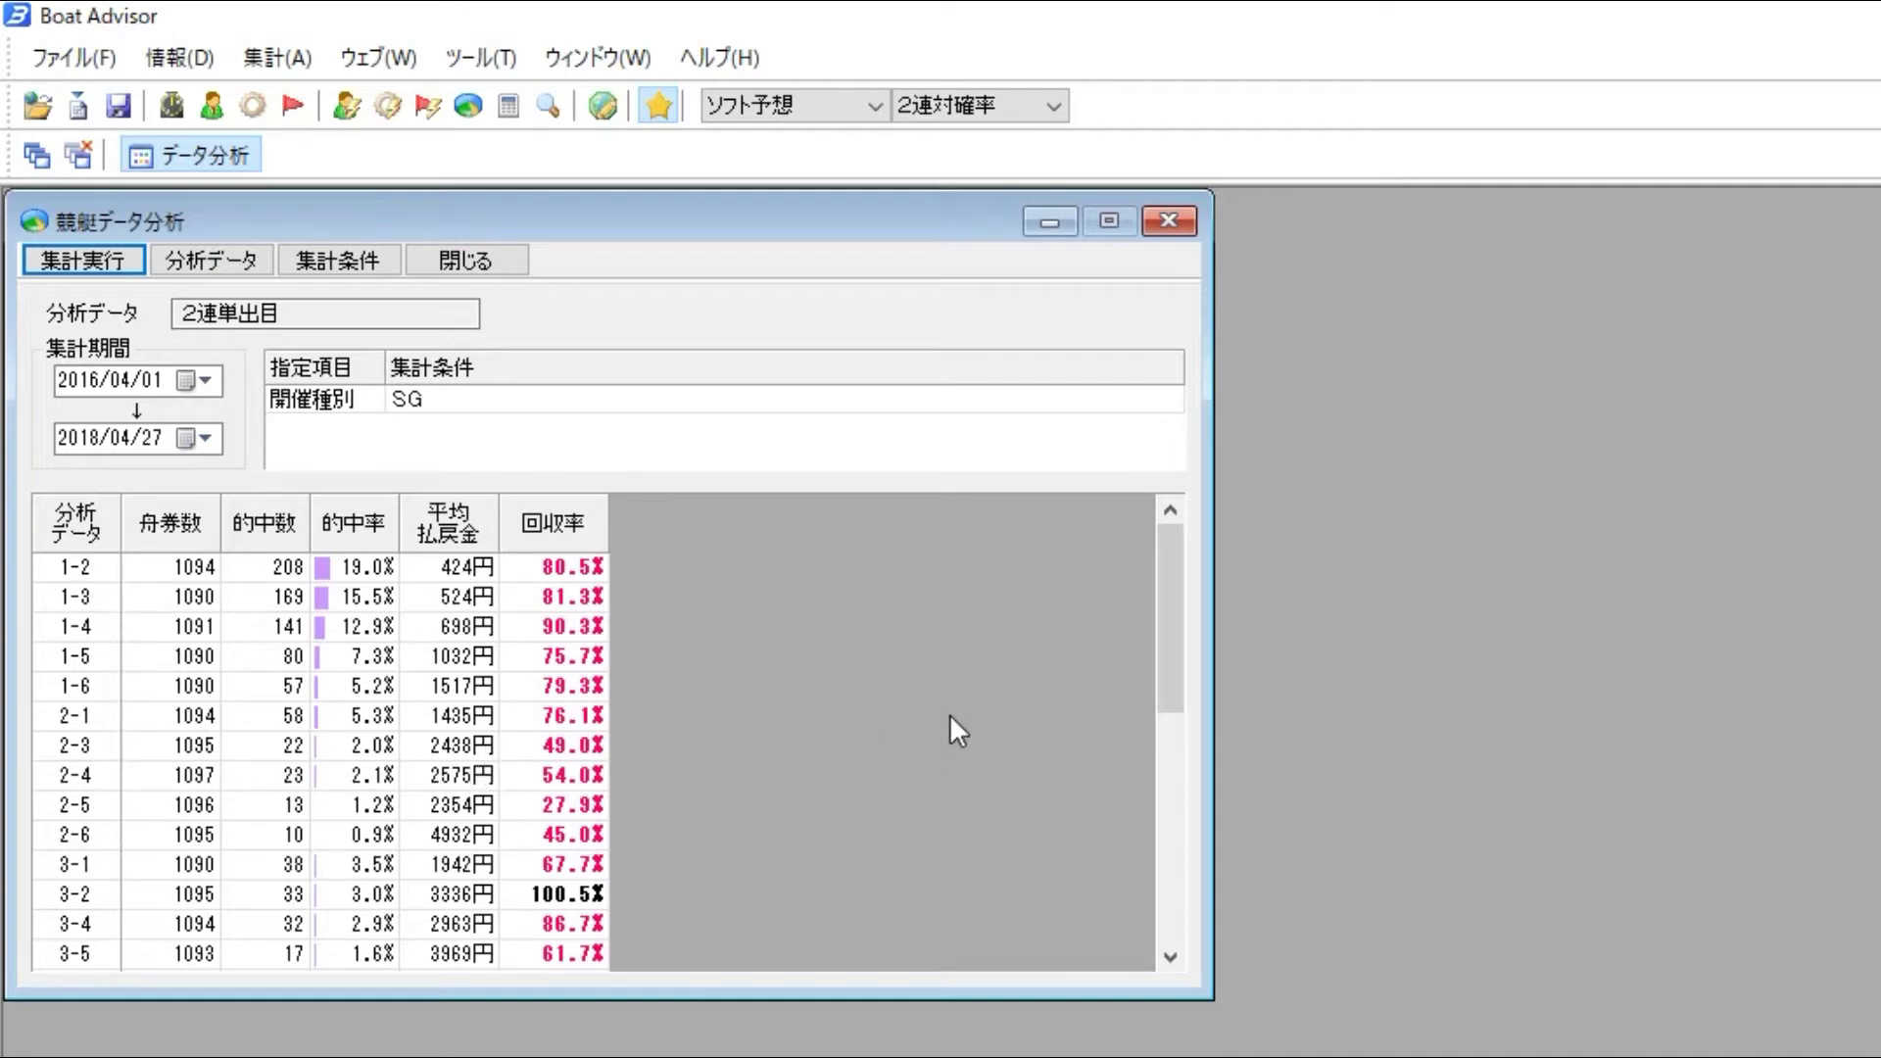
drag(1156, 676, 1132, 1025)
drag(1145, 878, 1143, 679)
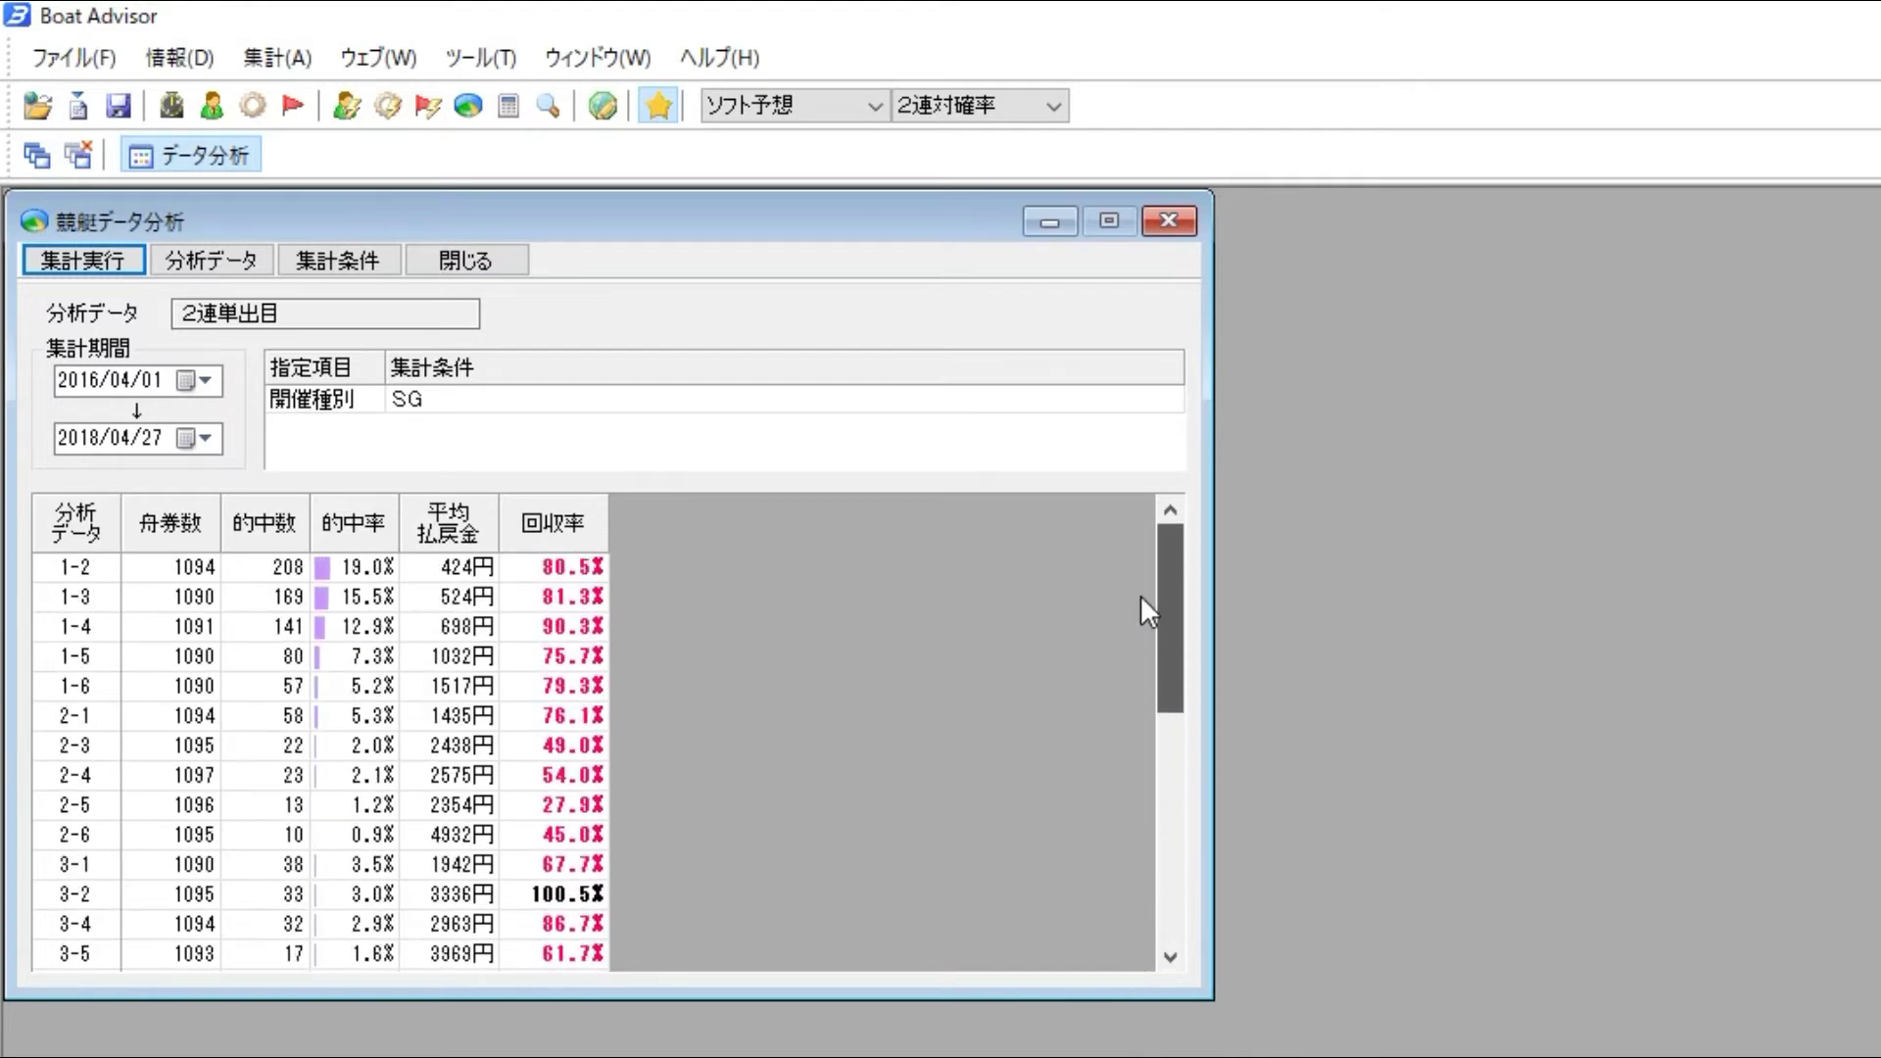
drag(1126, 570, 1126, 570)
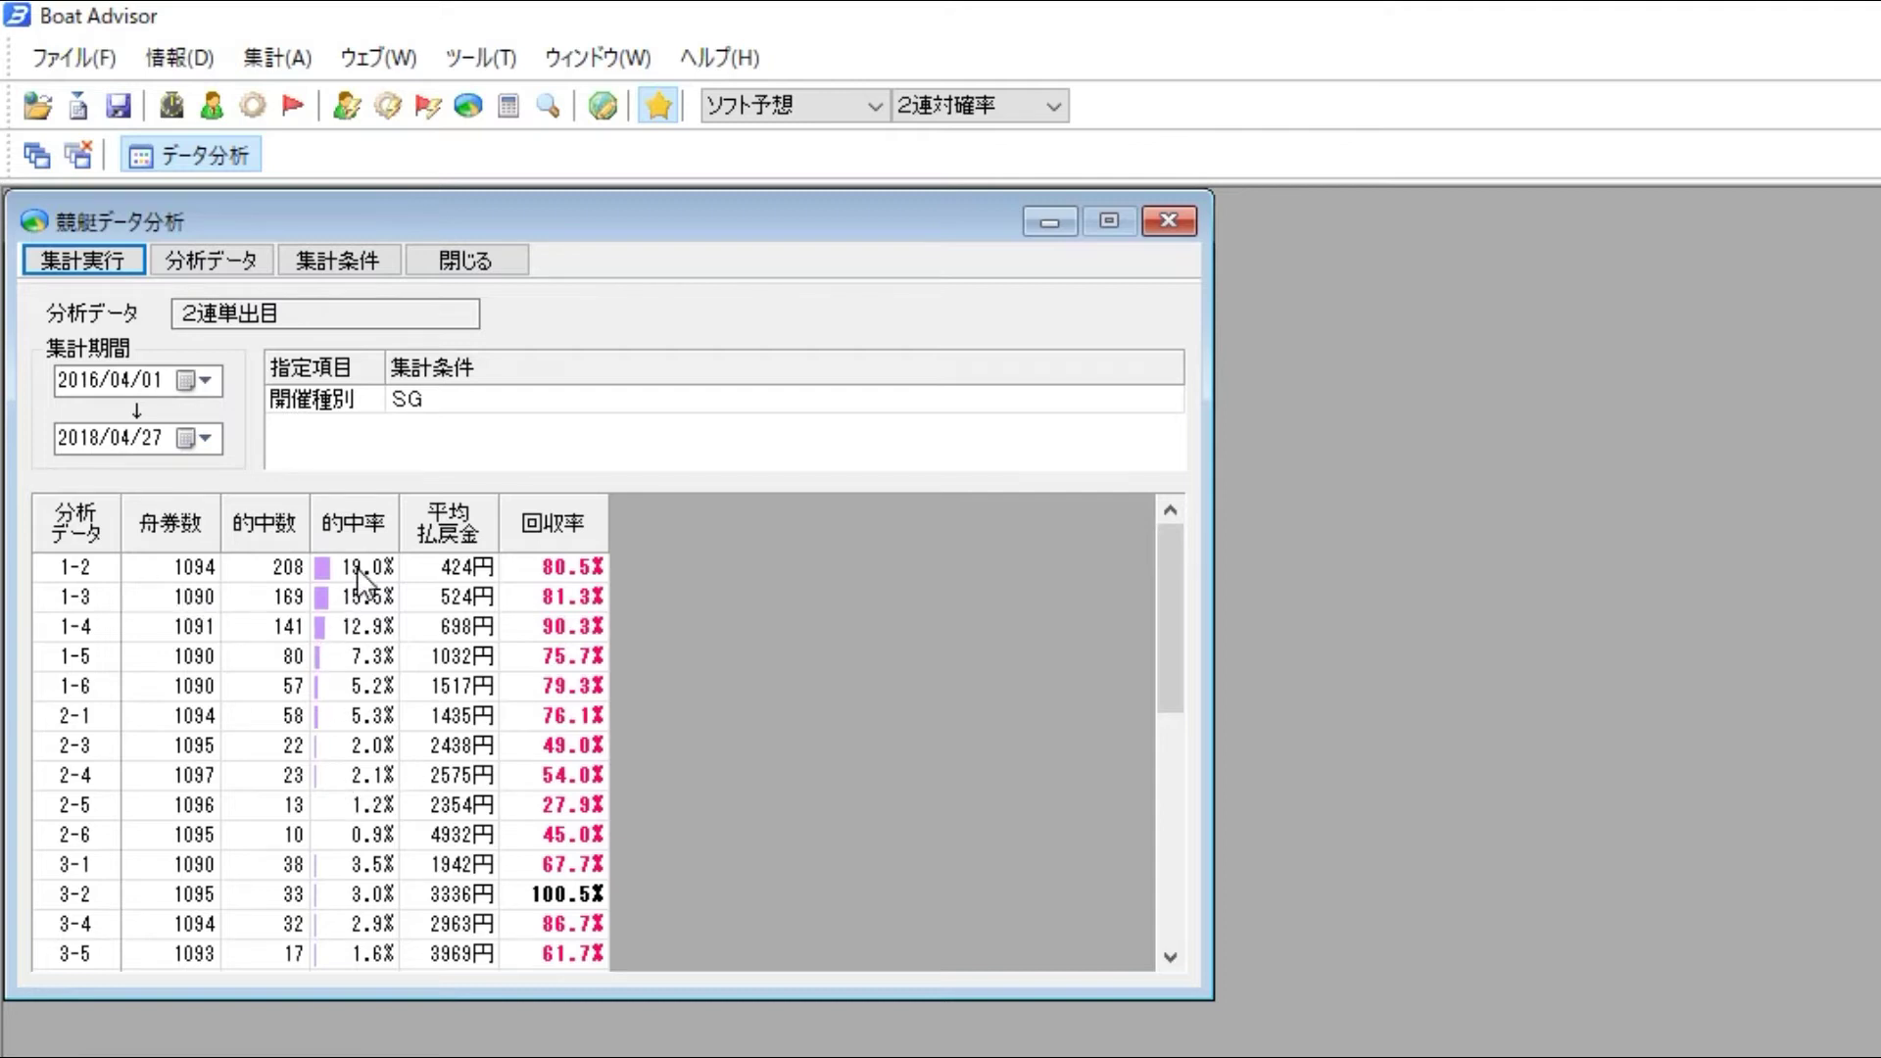
- Set the 開催種別 condition to GⅠ only instead of SG and run the 2連単出目 aggregation
click(342, 257)
click(403, 438)
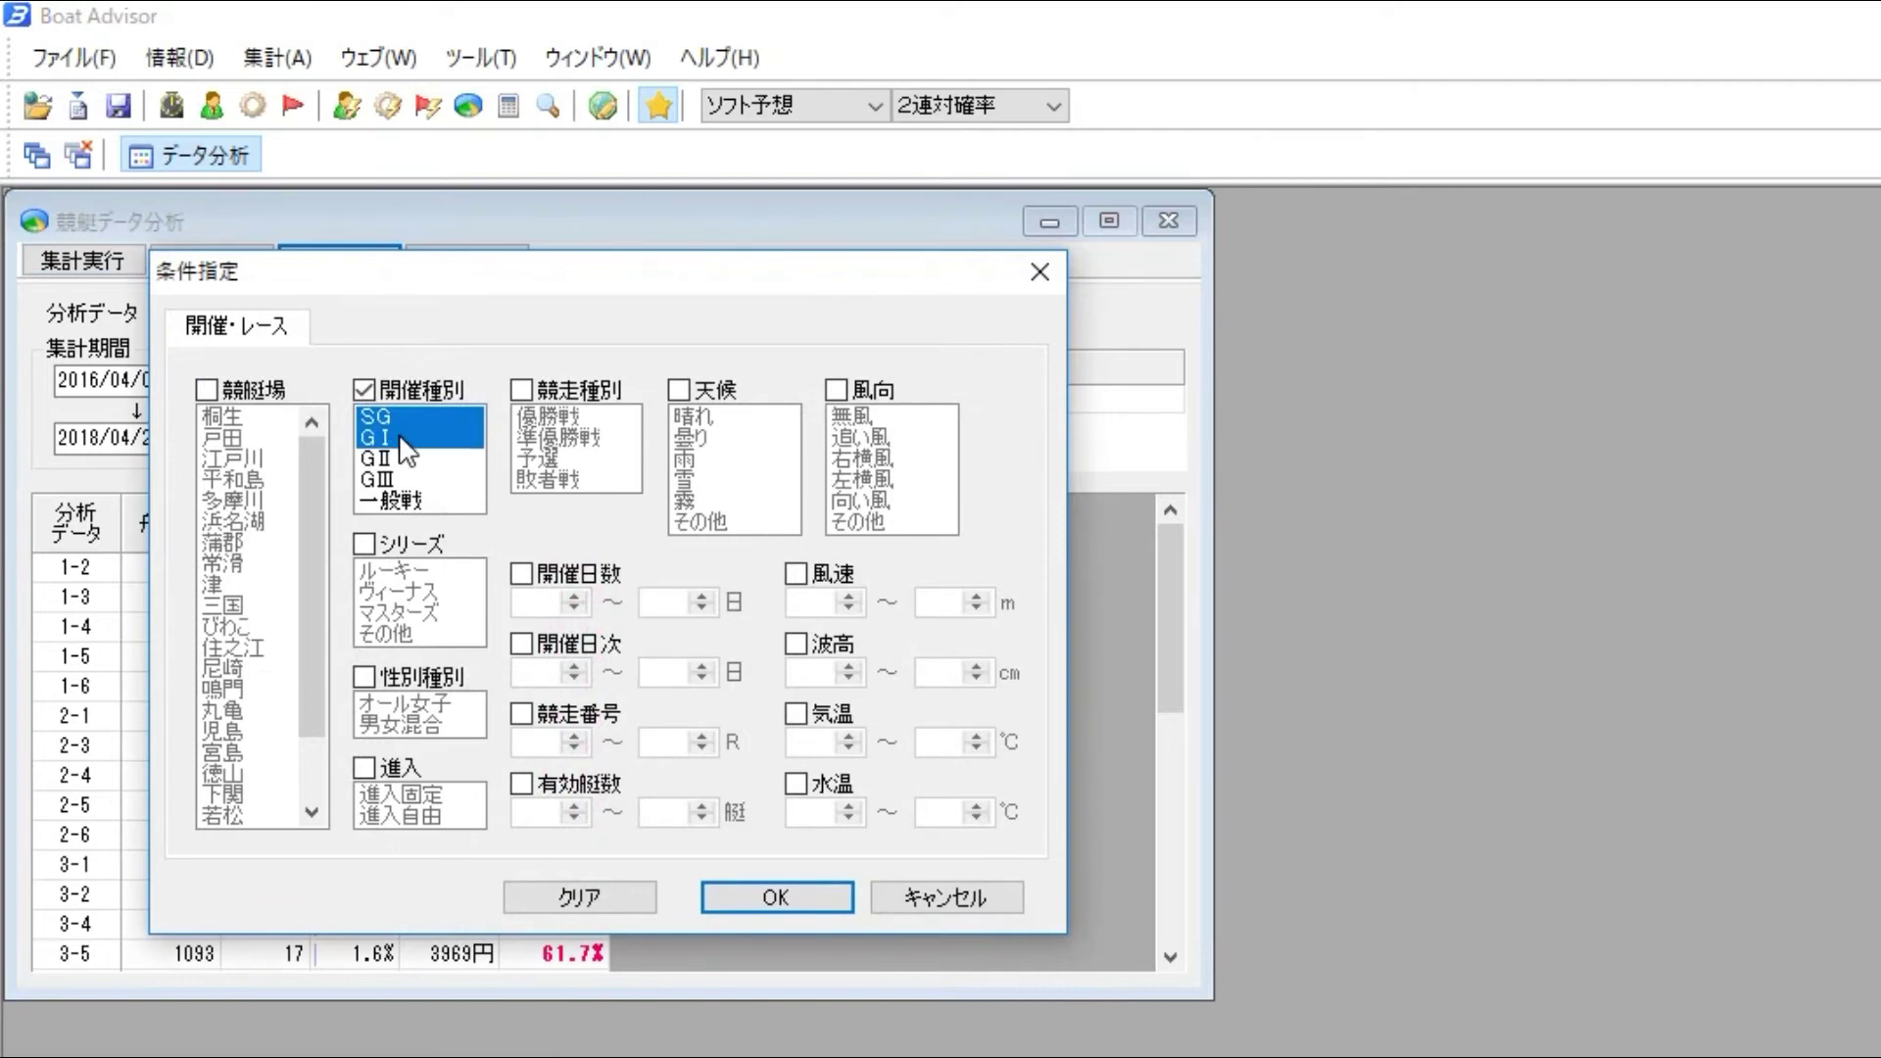
click(400, 416)
click(771, 899)
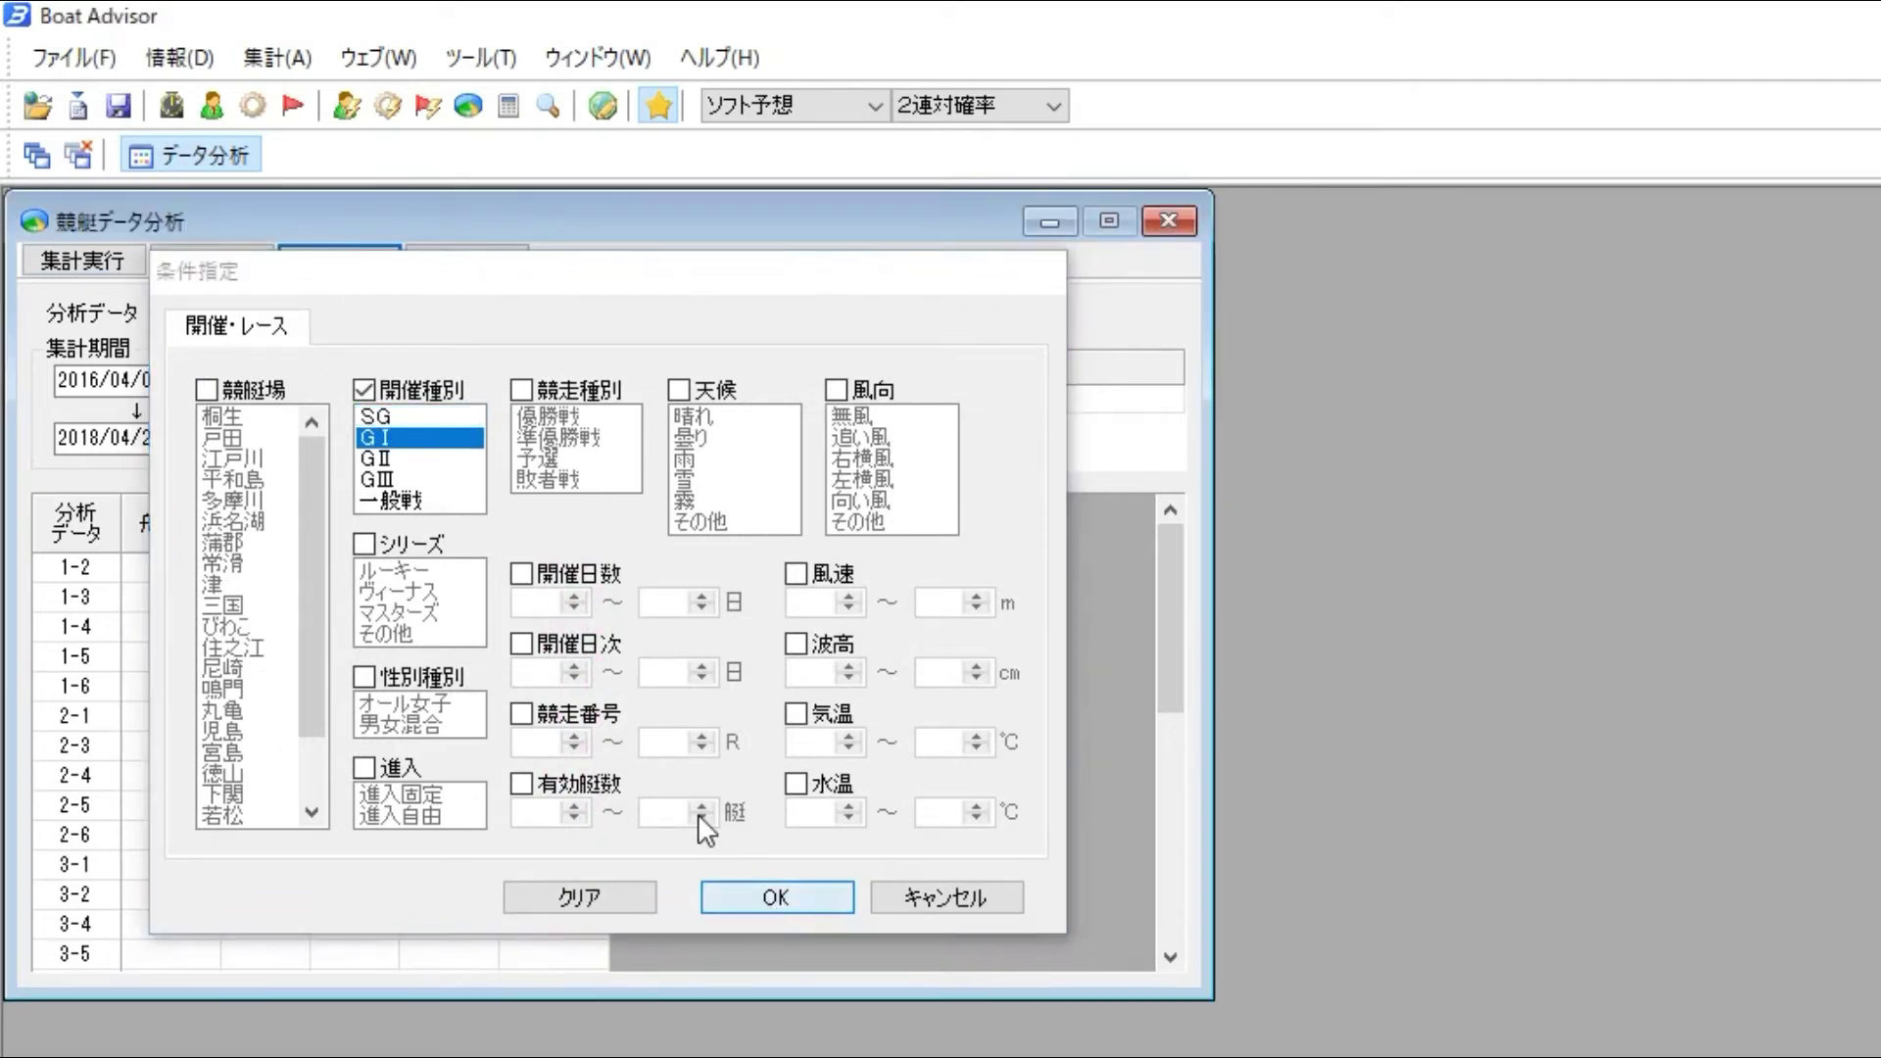
click(95, 257)
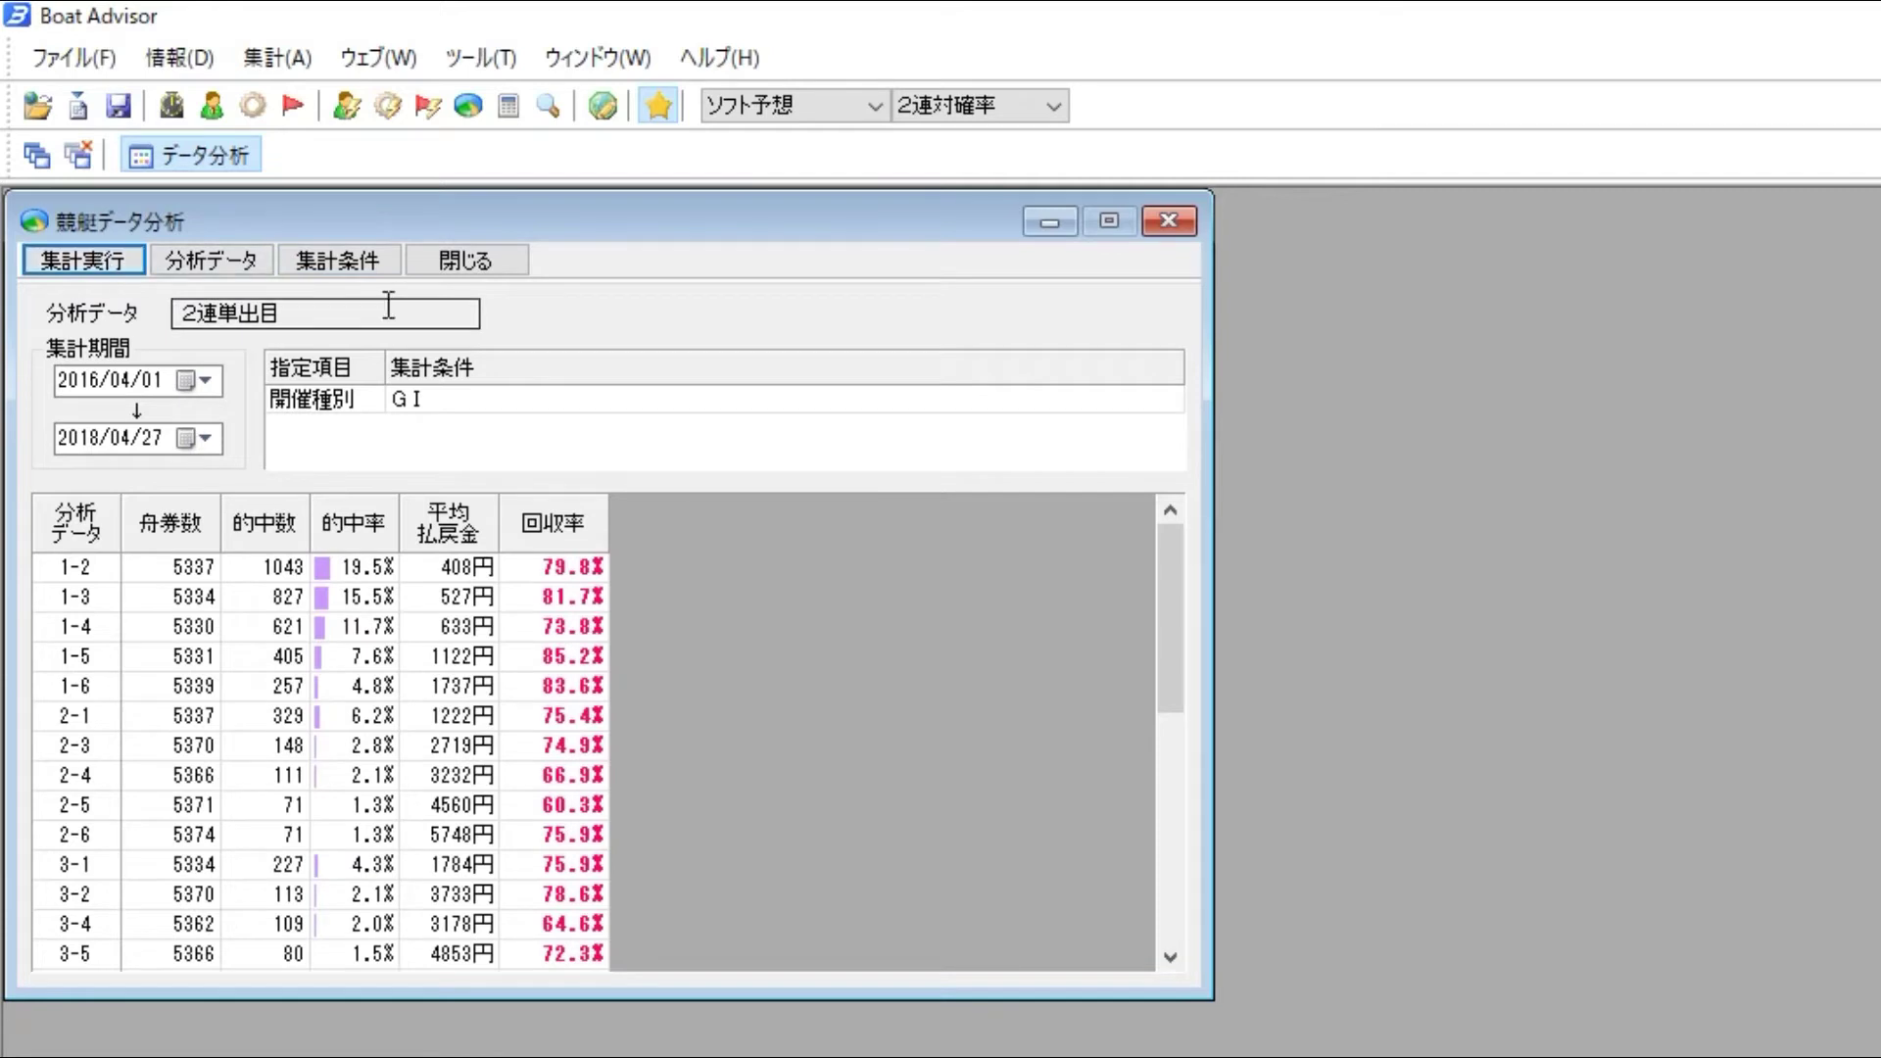
- Switch the 開催種別 condition to GⅡ only and run the 2連単出目 aggregation
click(354, 257)
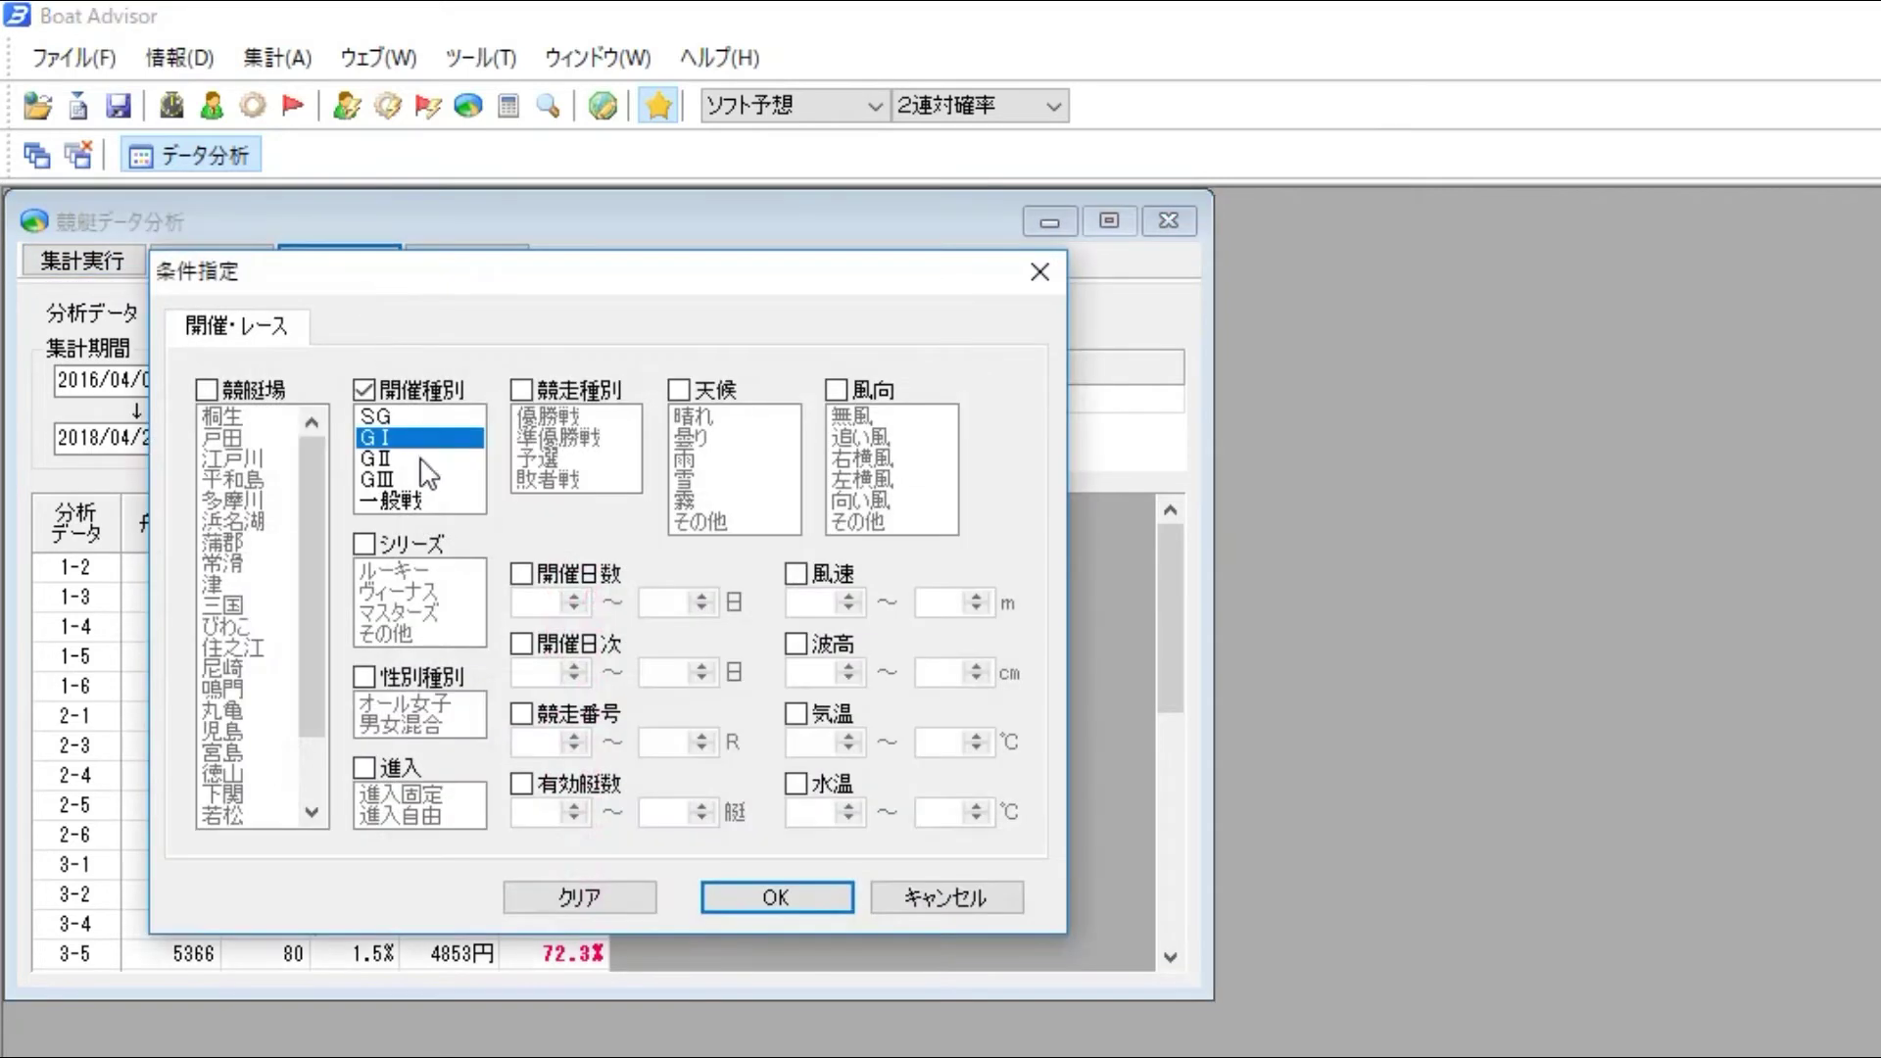
click(432, 457)
click(774, 898)
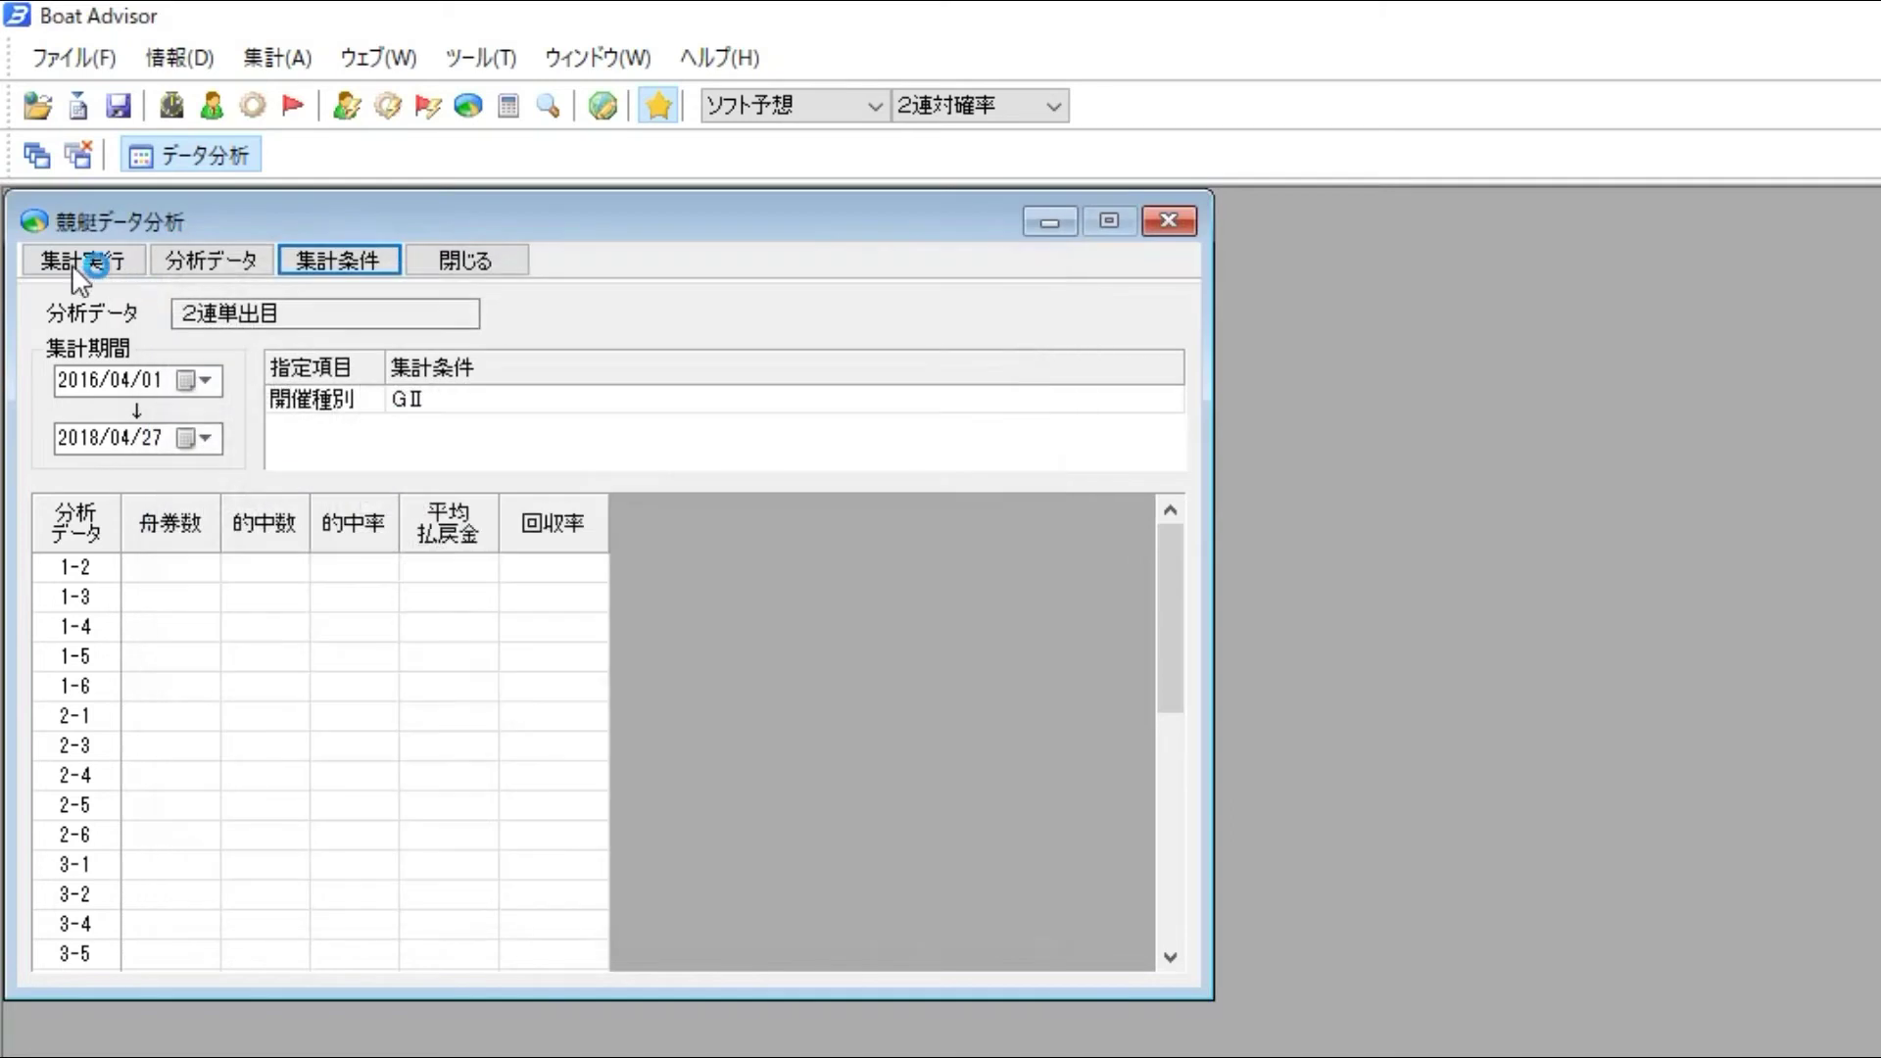
click(68, 257)
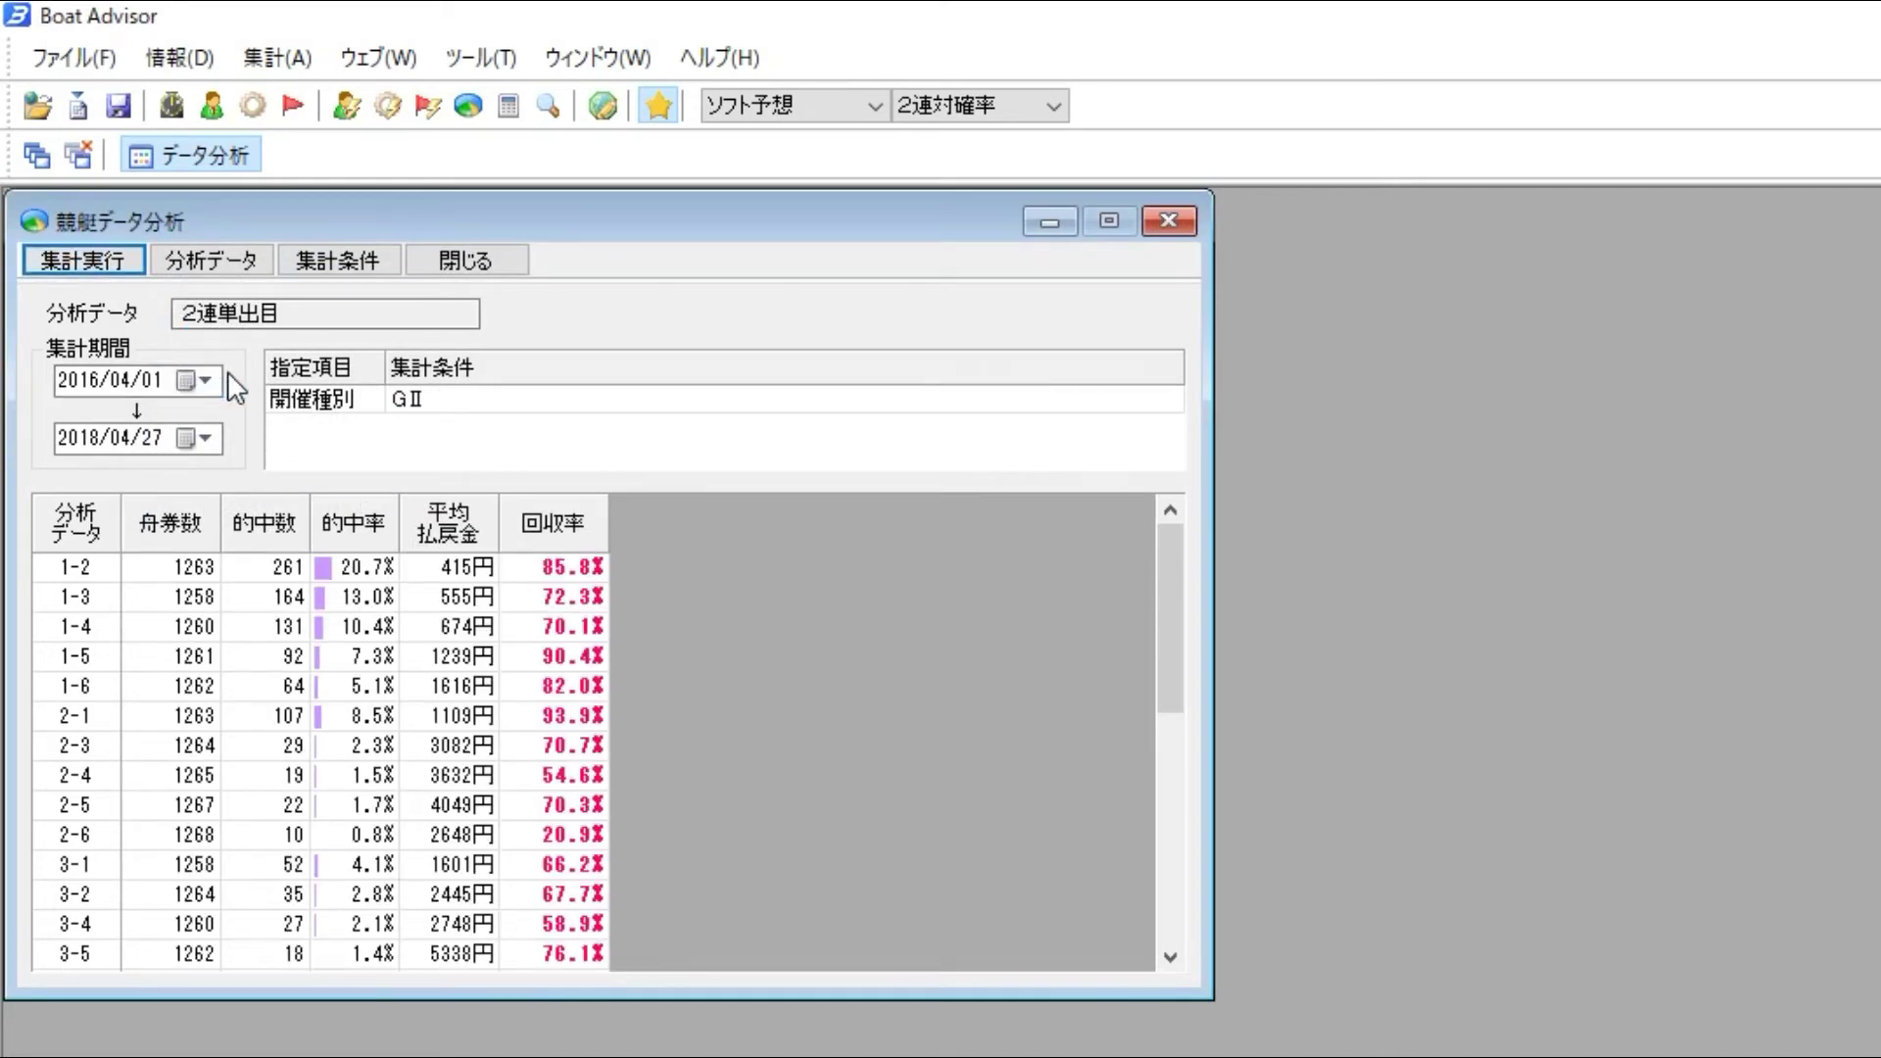
- Switch the 開催種別 condition to GⅢ only and run the 2連単出目 aggregation
click(353, 263)
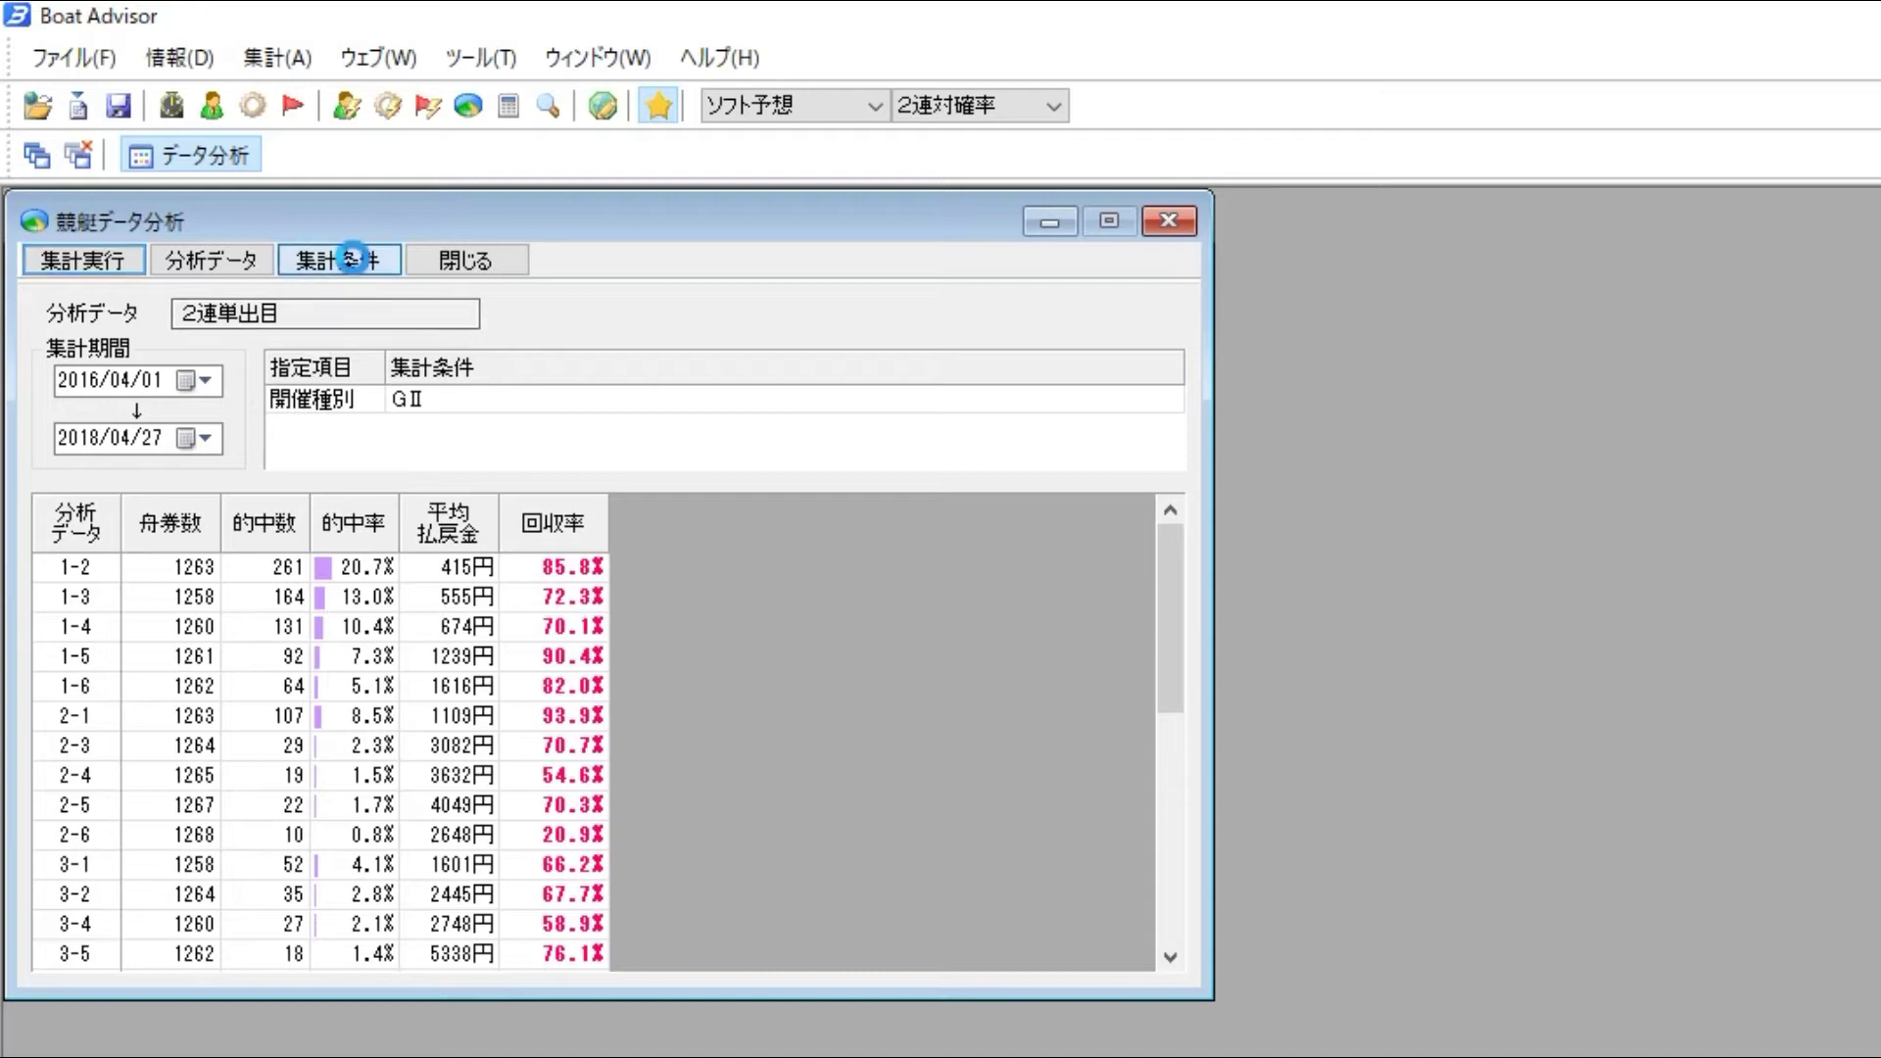
click(374, 481)
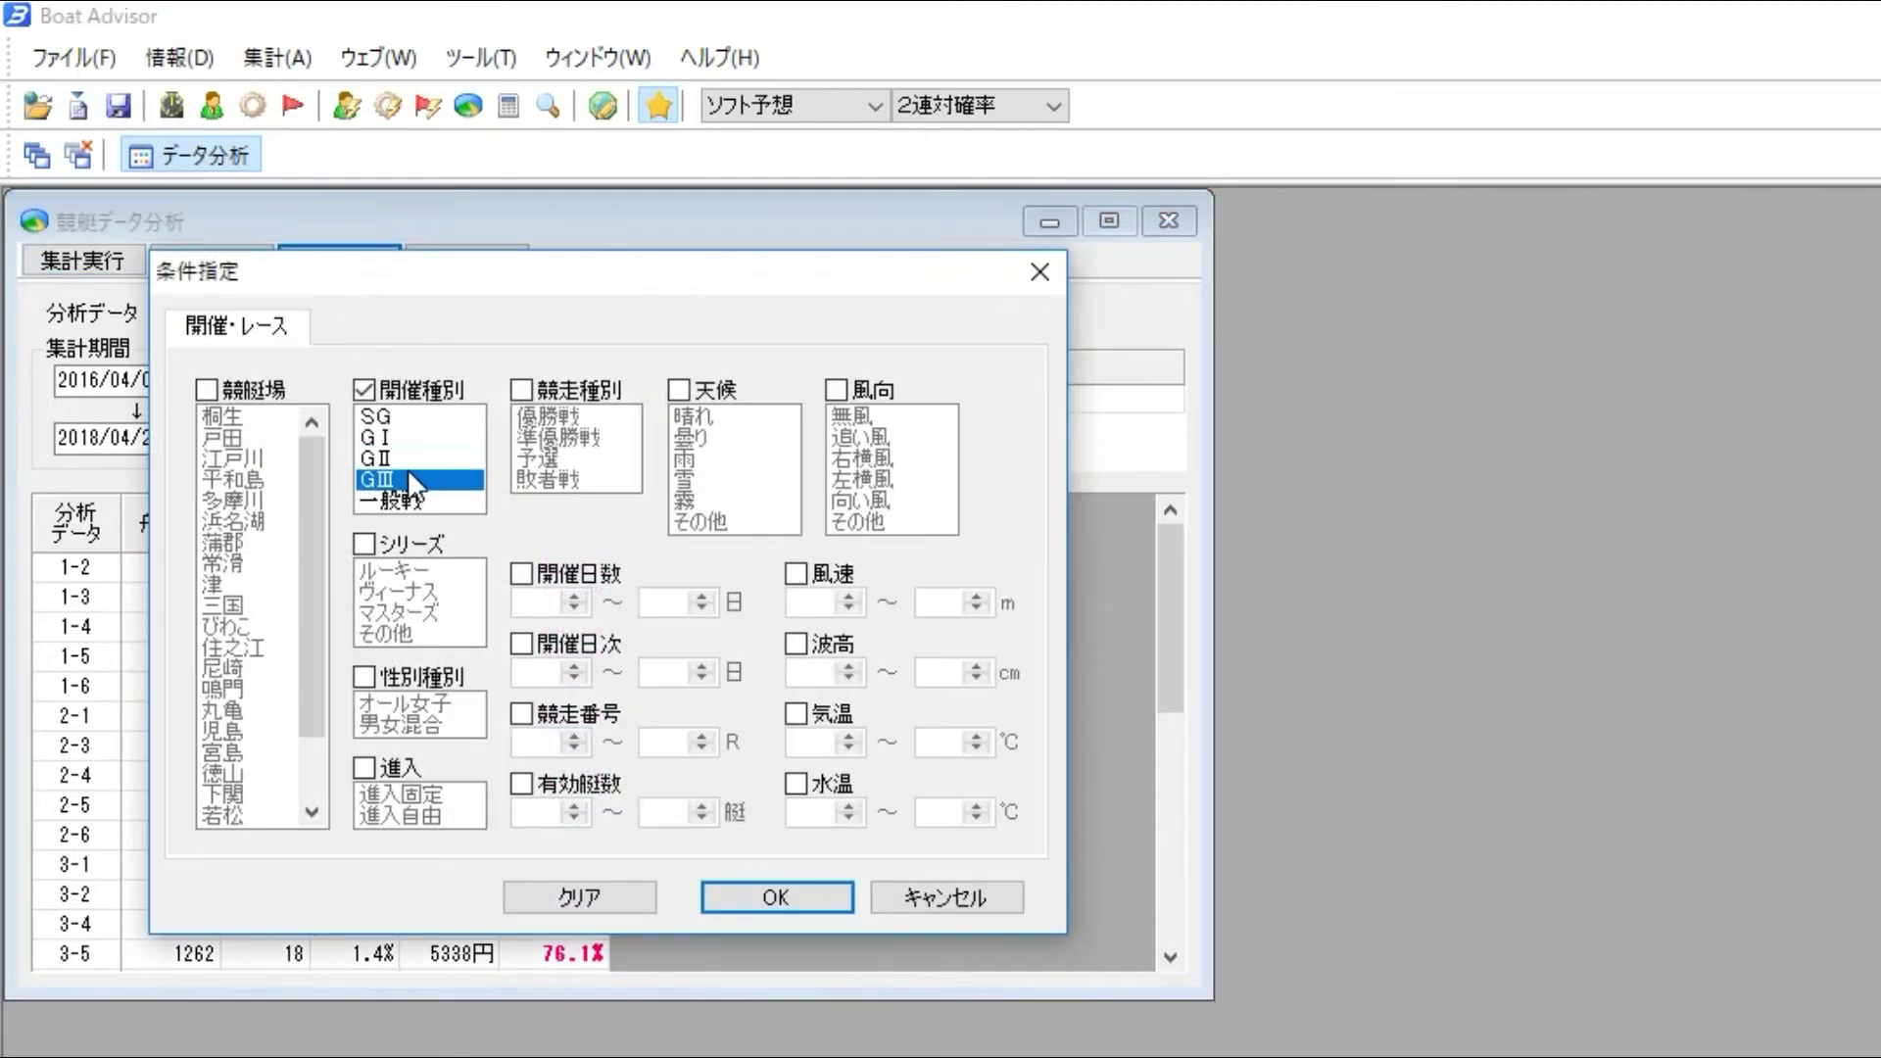
click(738, 894)
click(101, 260)
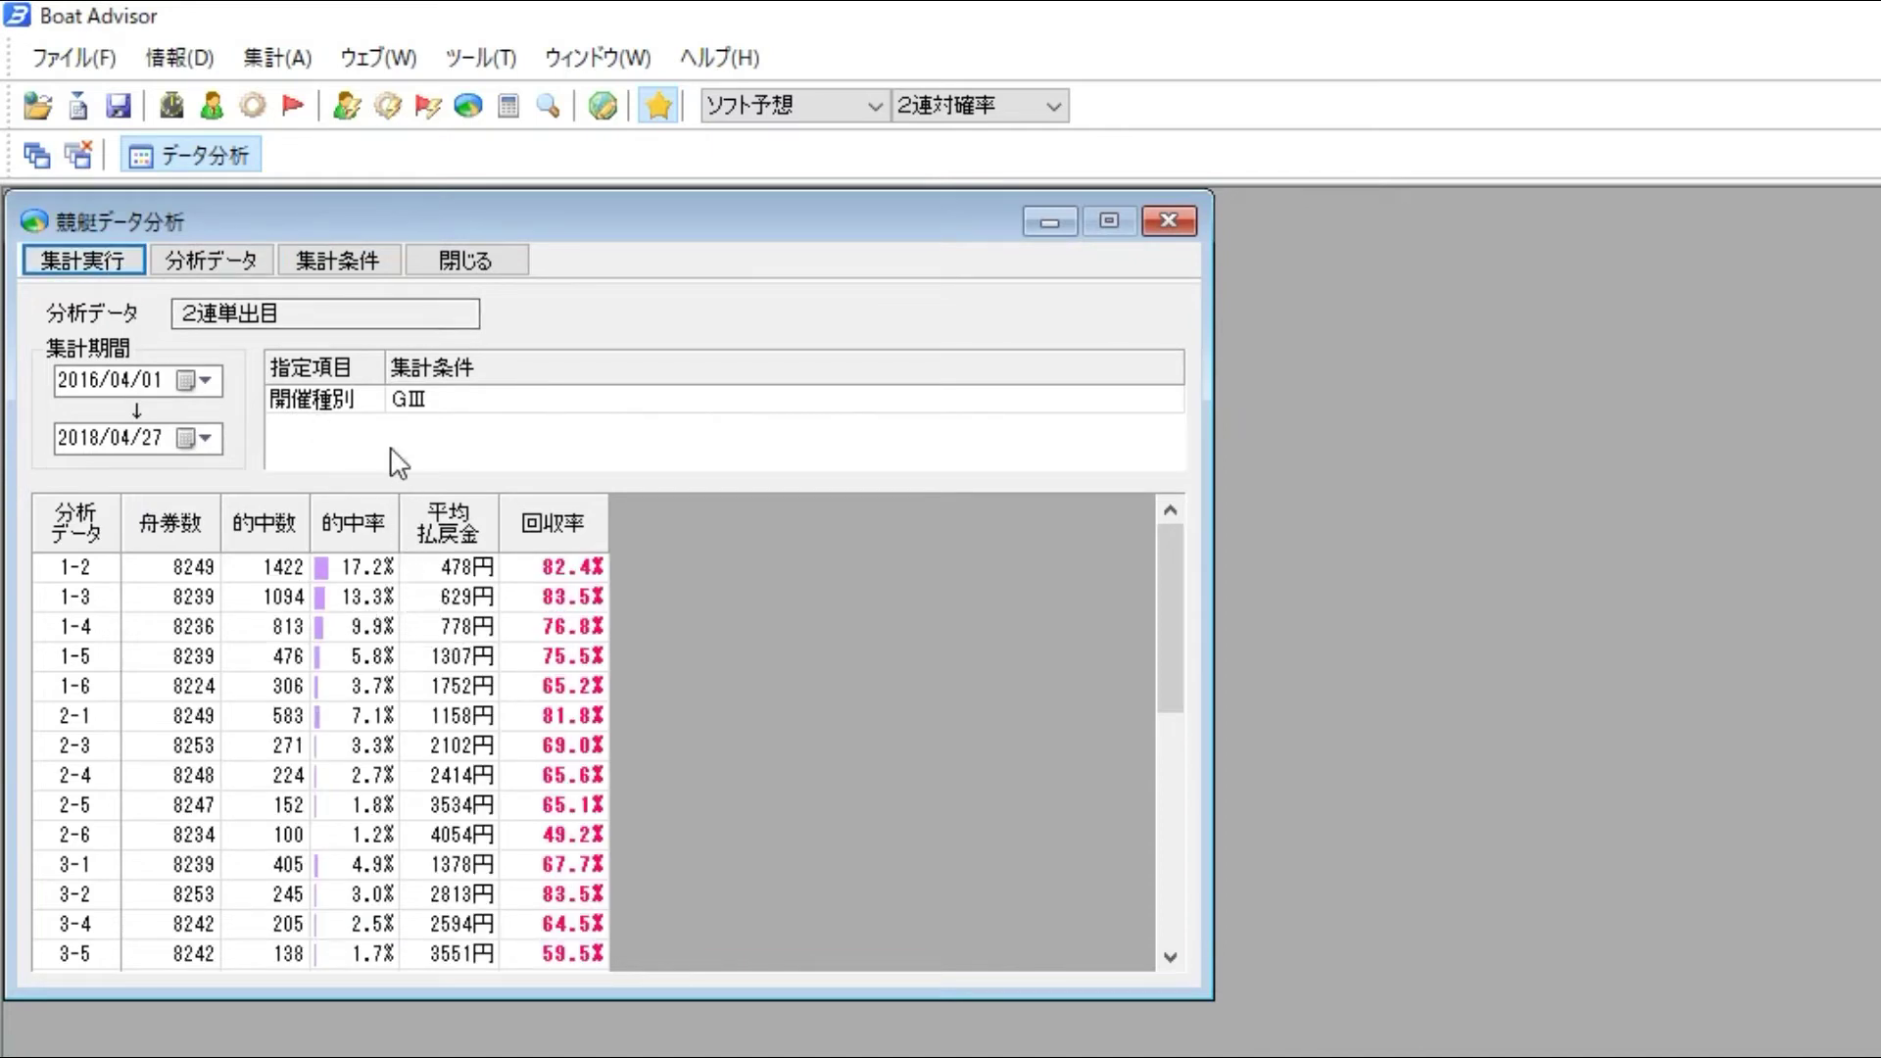
- Switch the 開催種別 condition to 一般戦 only and run the 2連単出目 aggregation
click(349, 262)
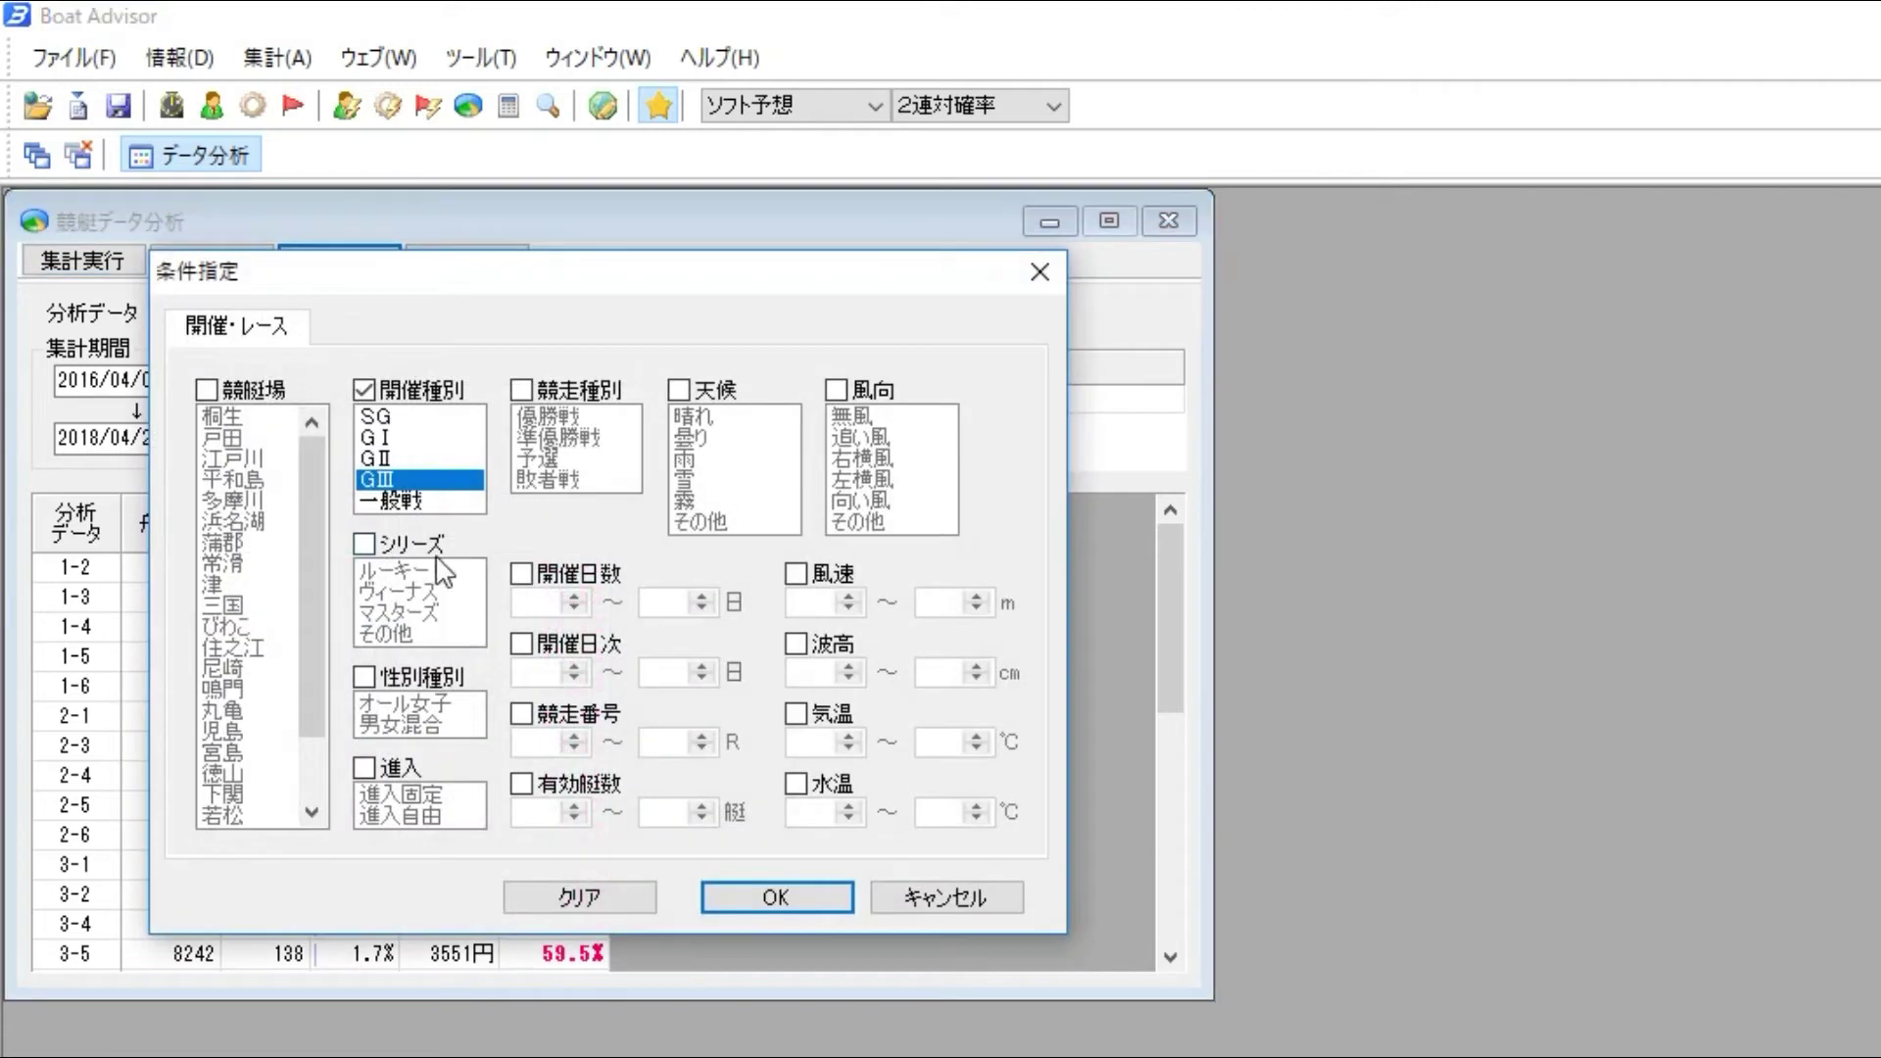
click(812, 893)
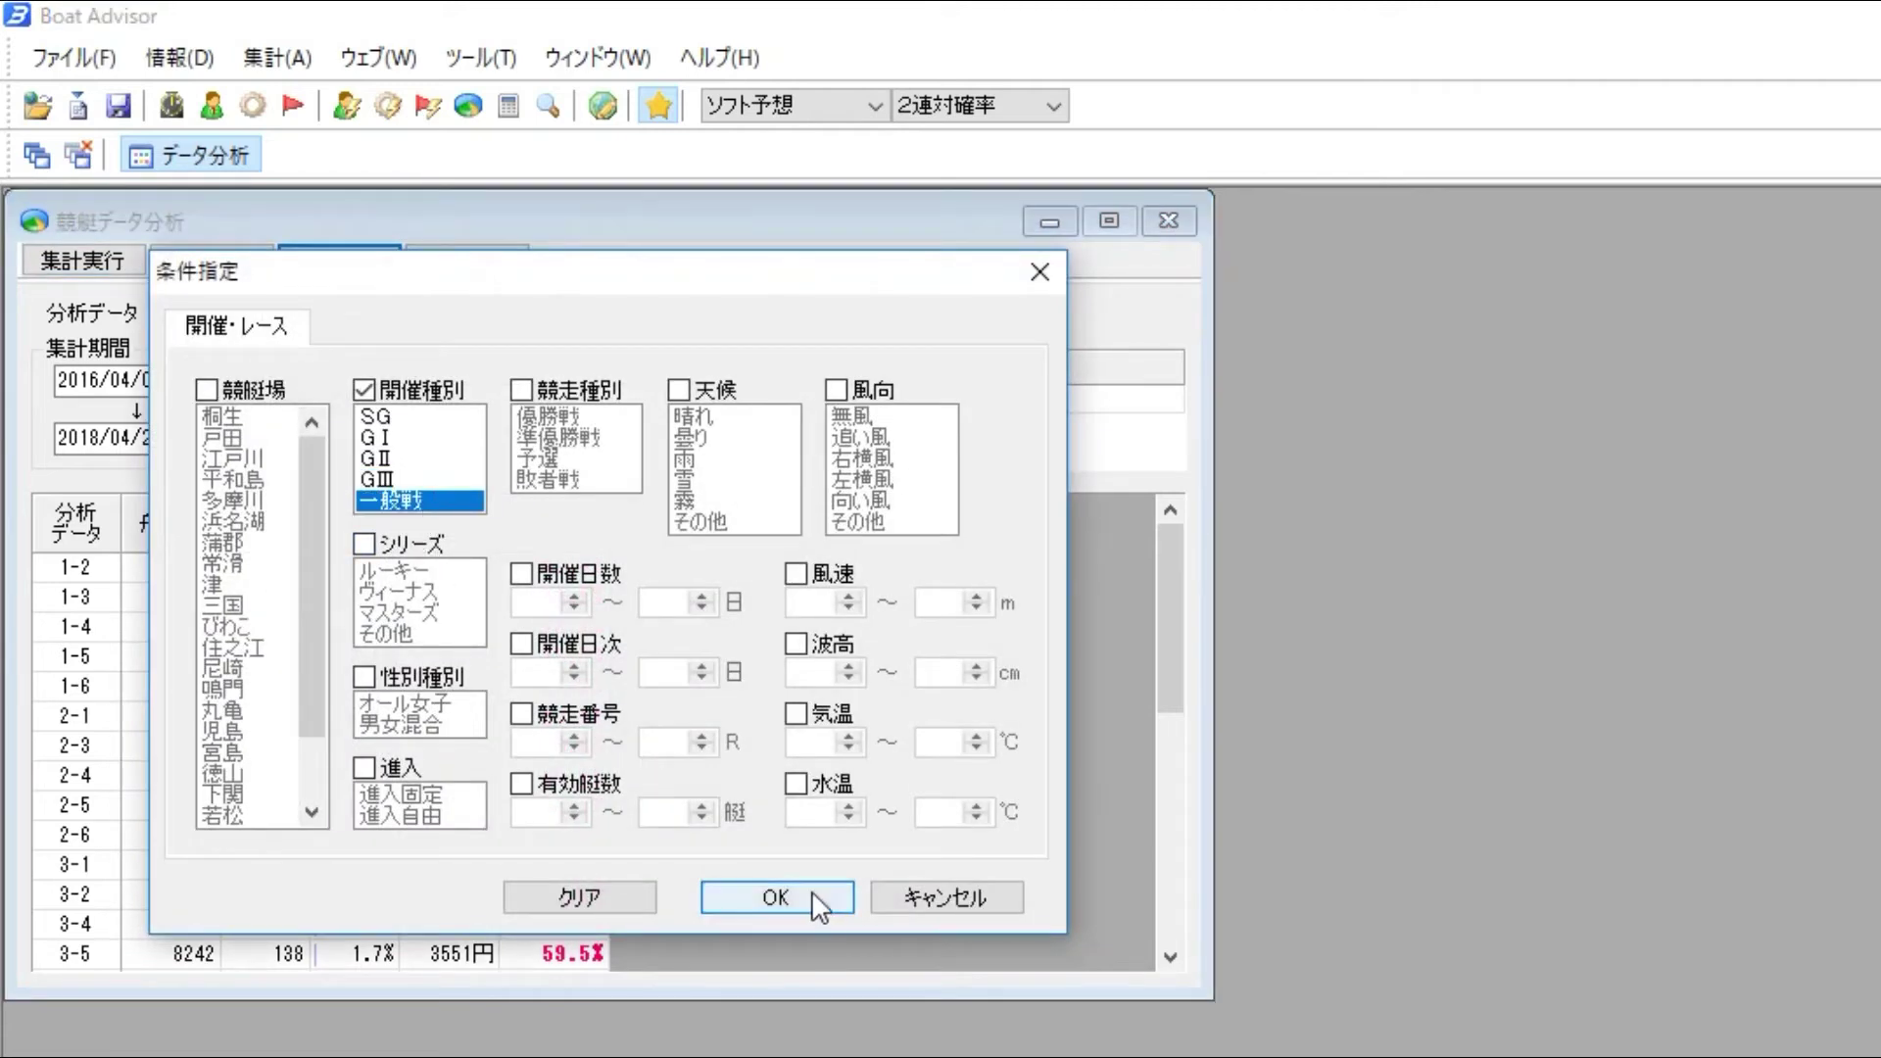
click(110, 262)
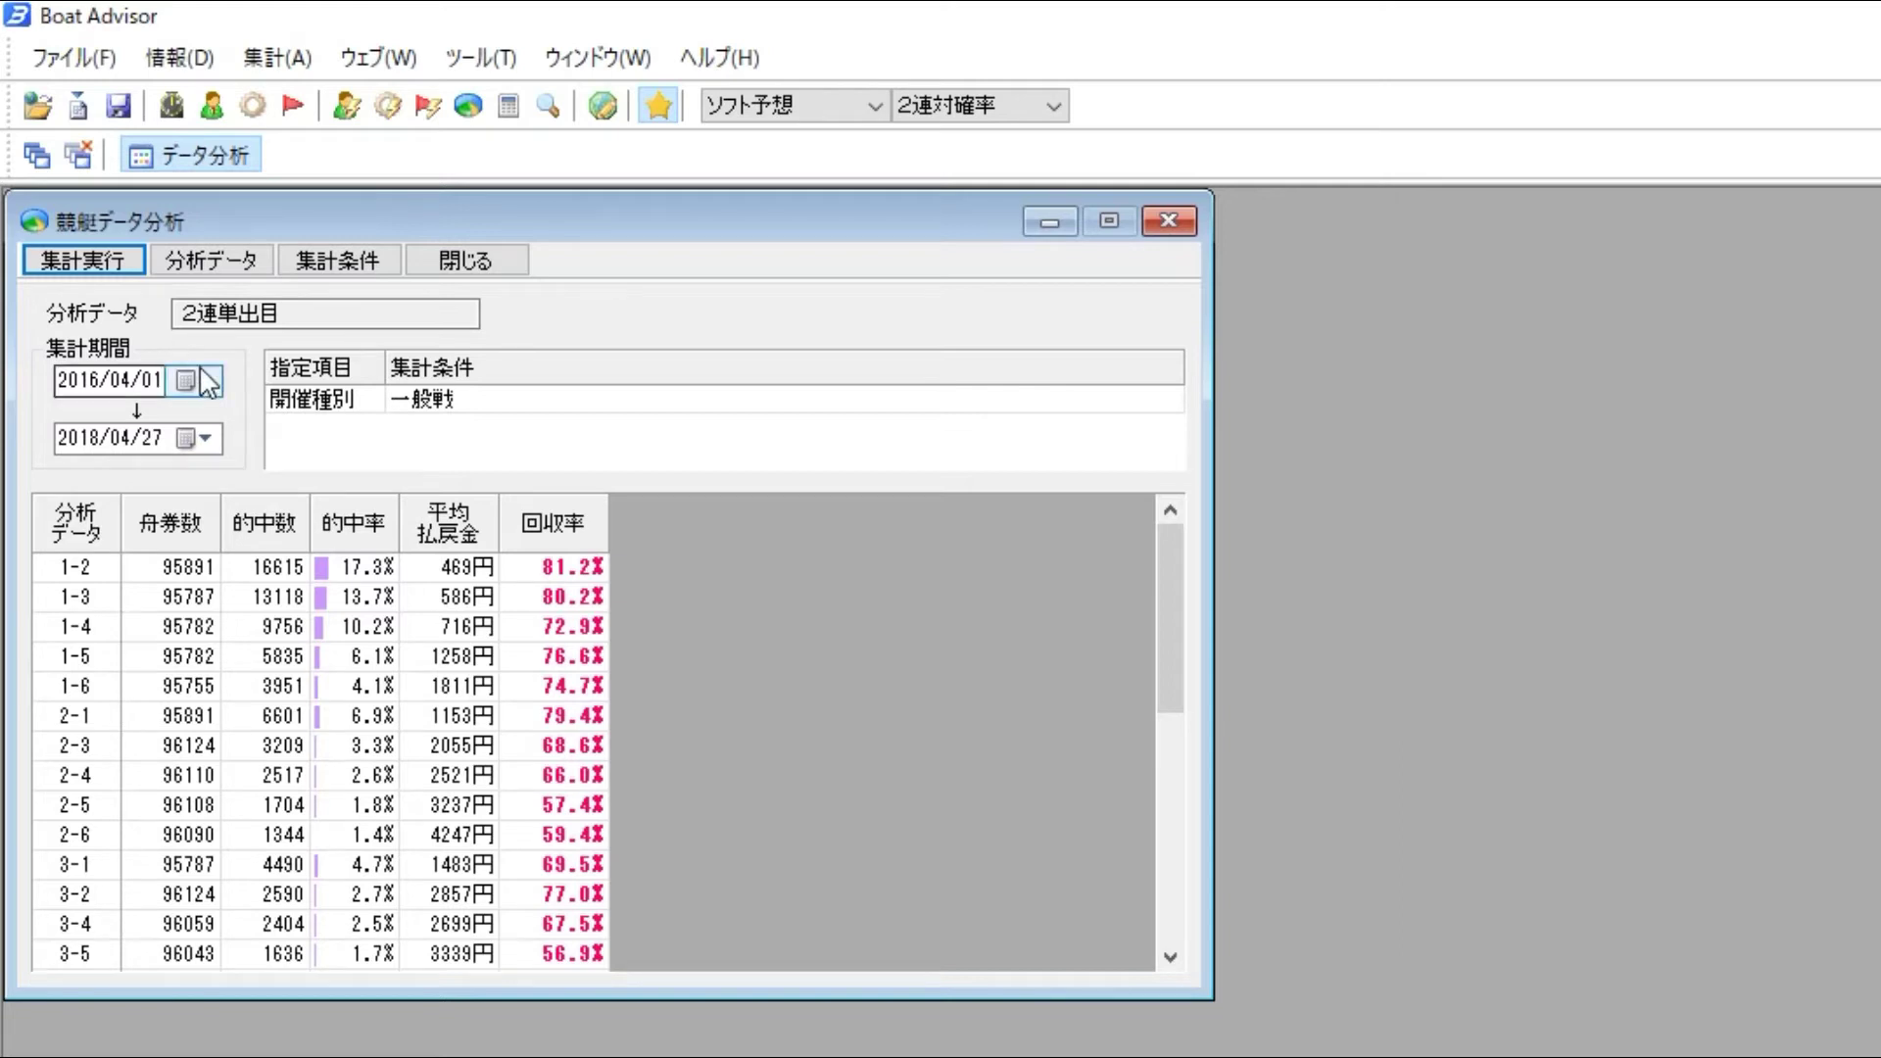
- Set the 開催種別 condition back to SG only and rerun the 2連単出目 aggregation
click(315, 276)
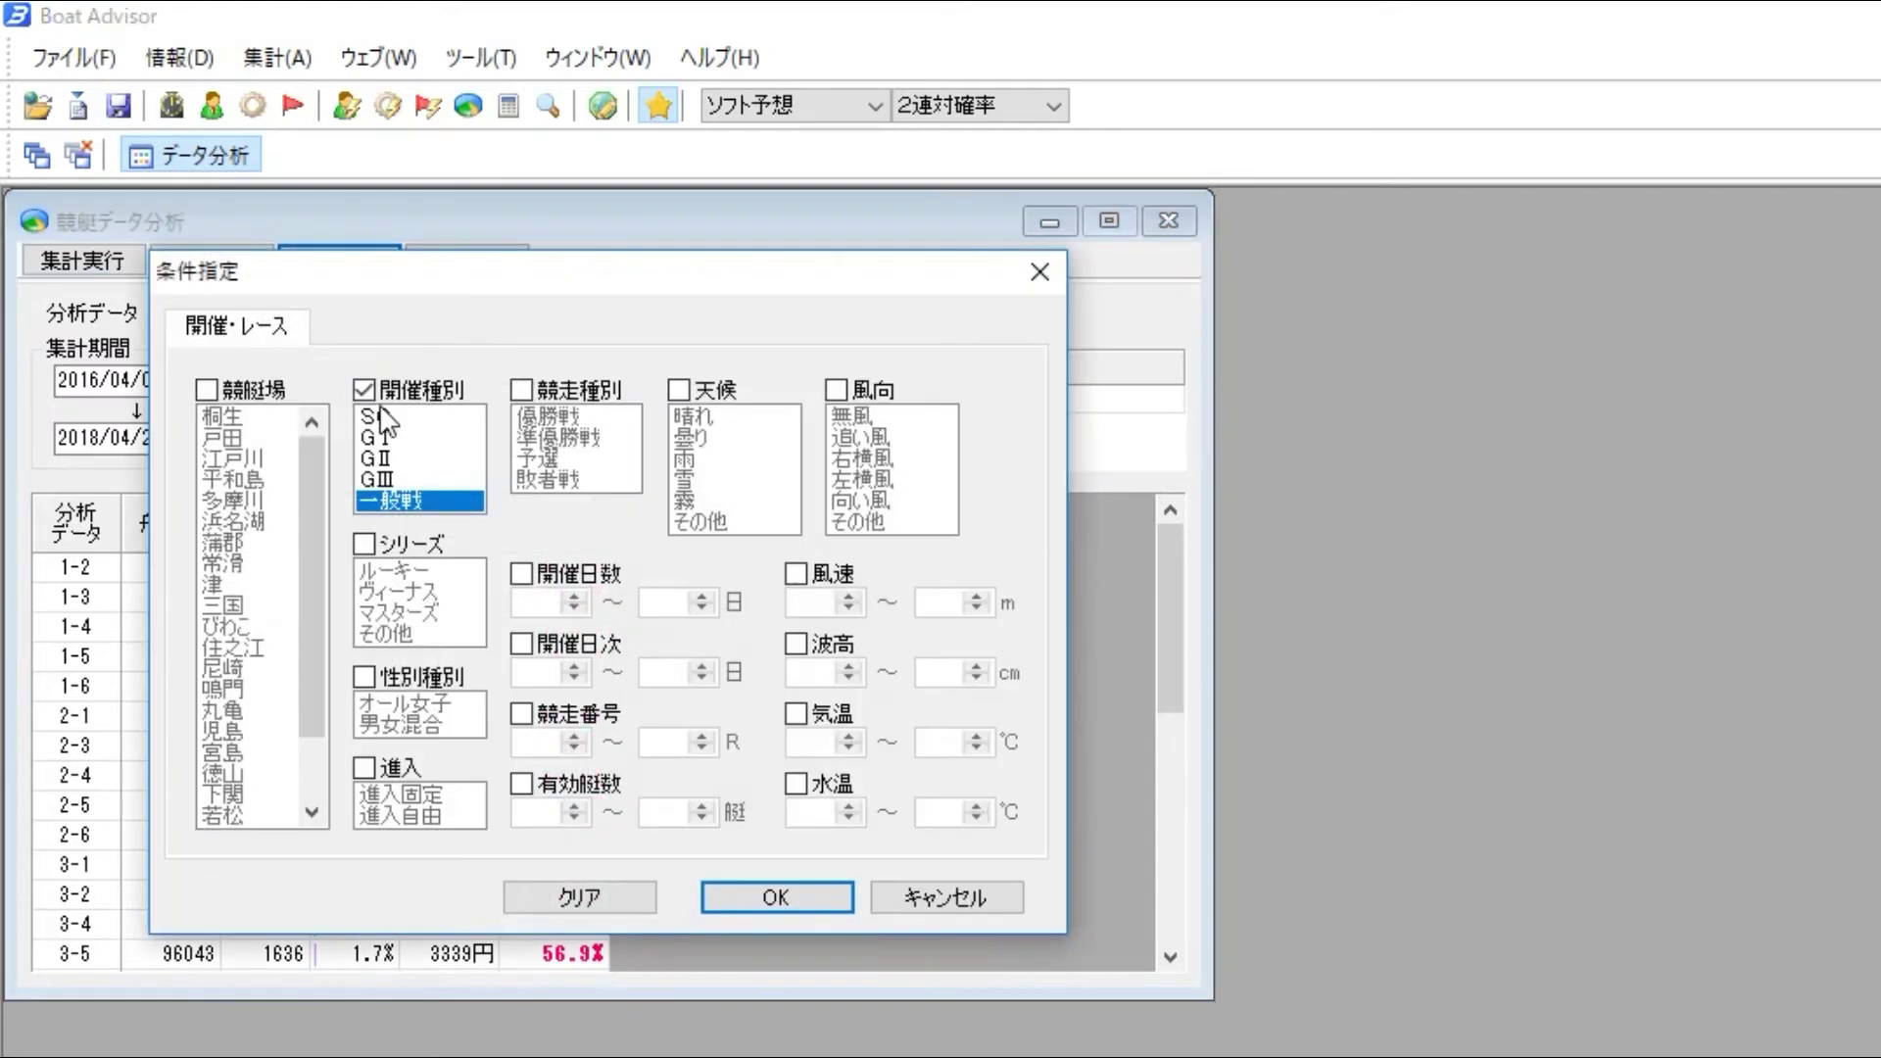
click(402, 418)
click(464, 502)
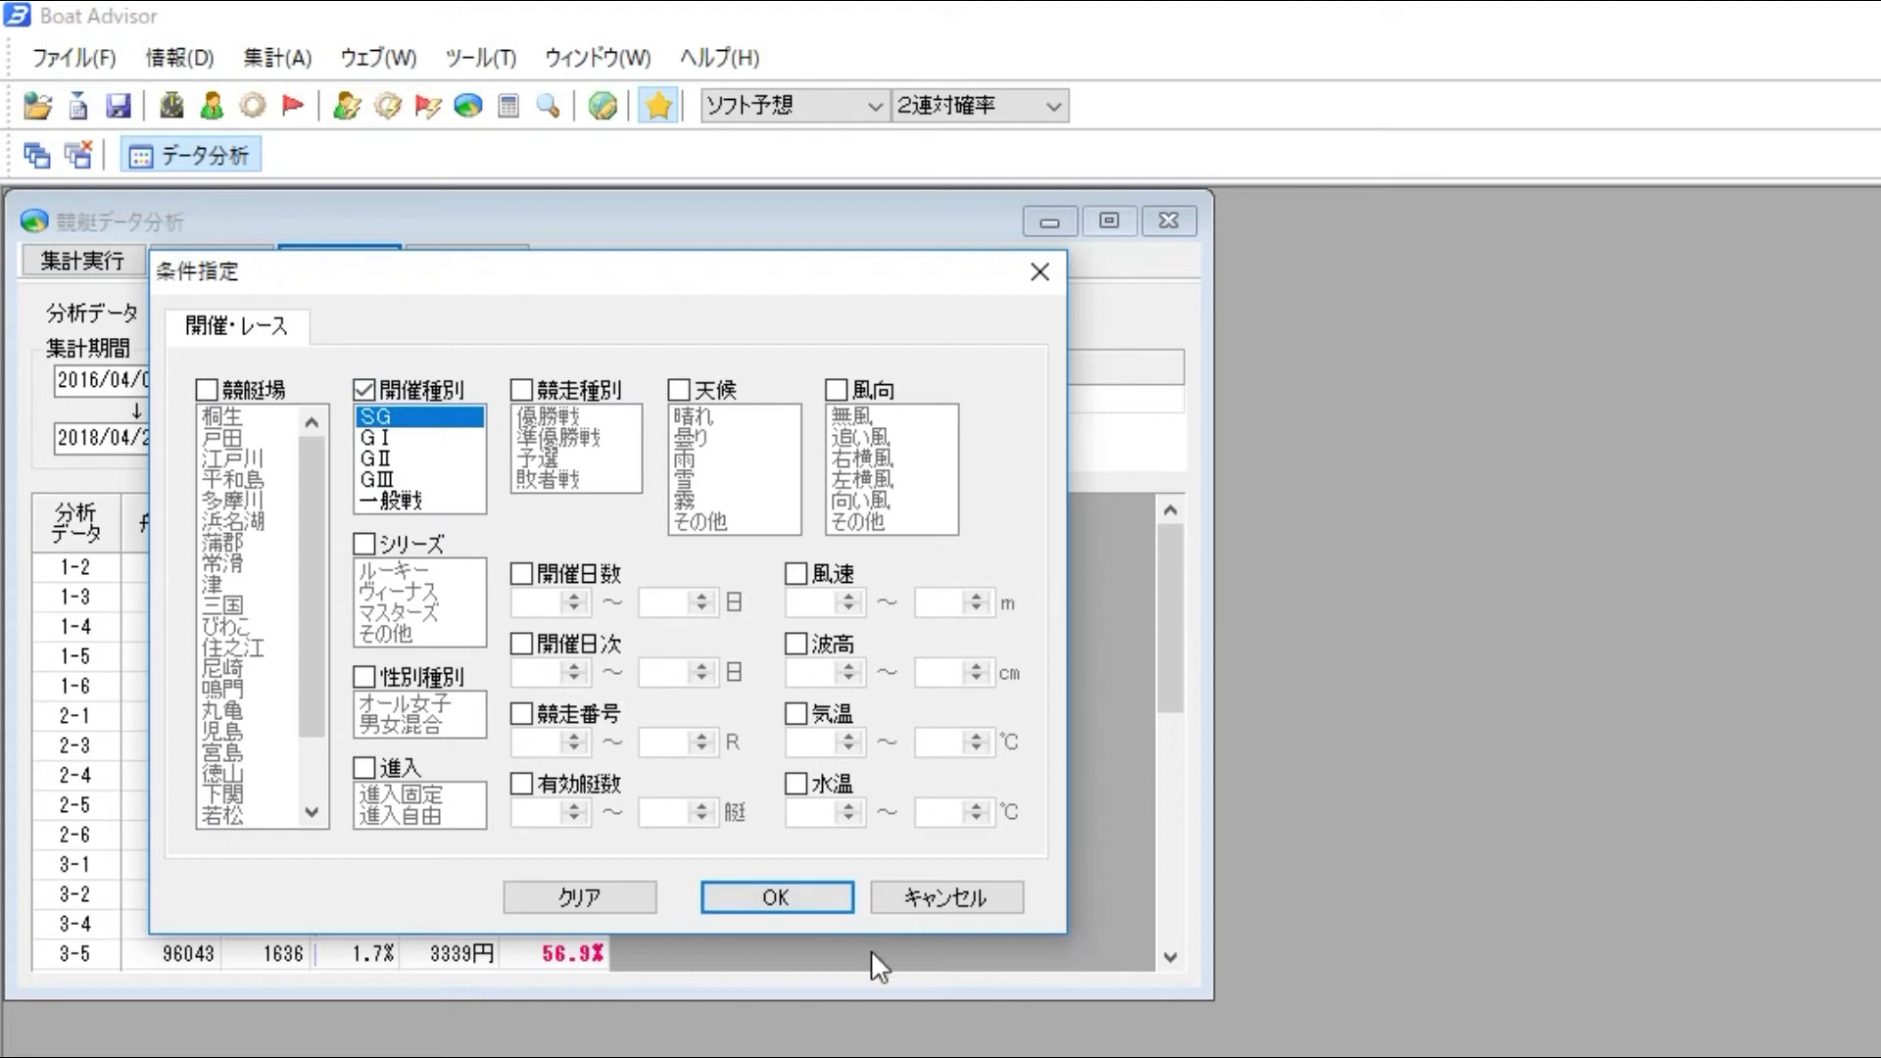
click(819, 898)
click(75, 251)
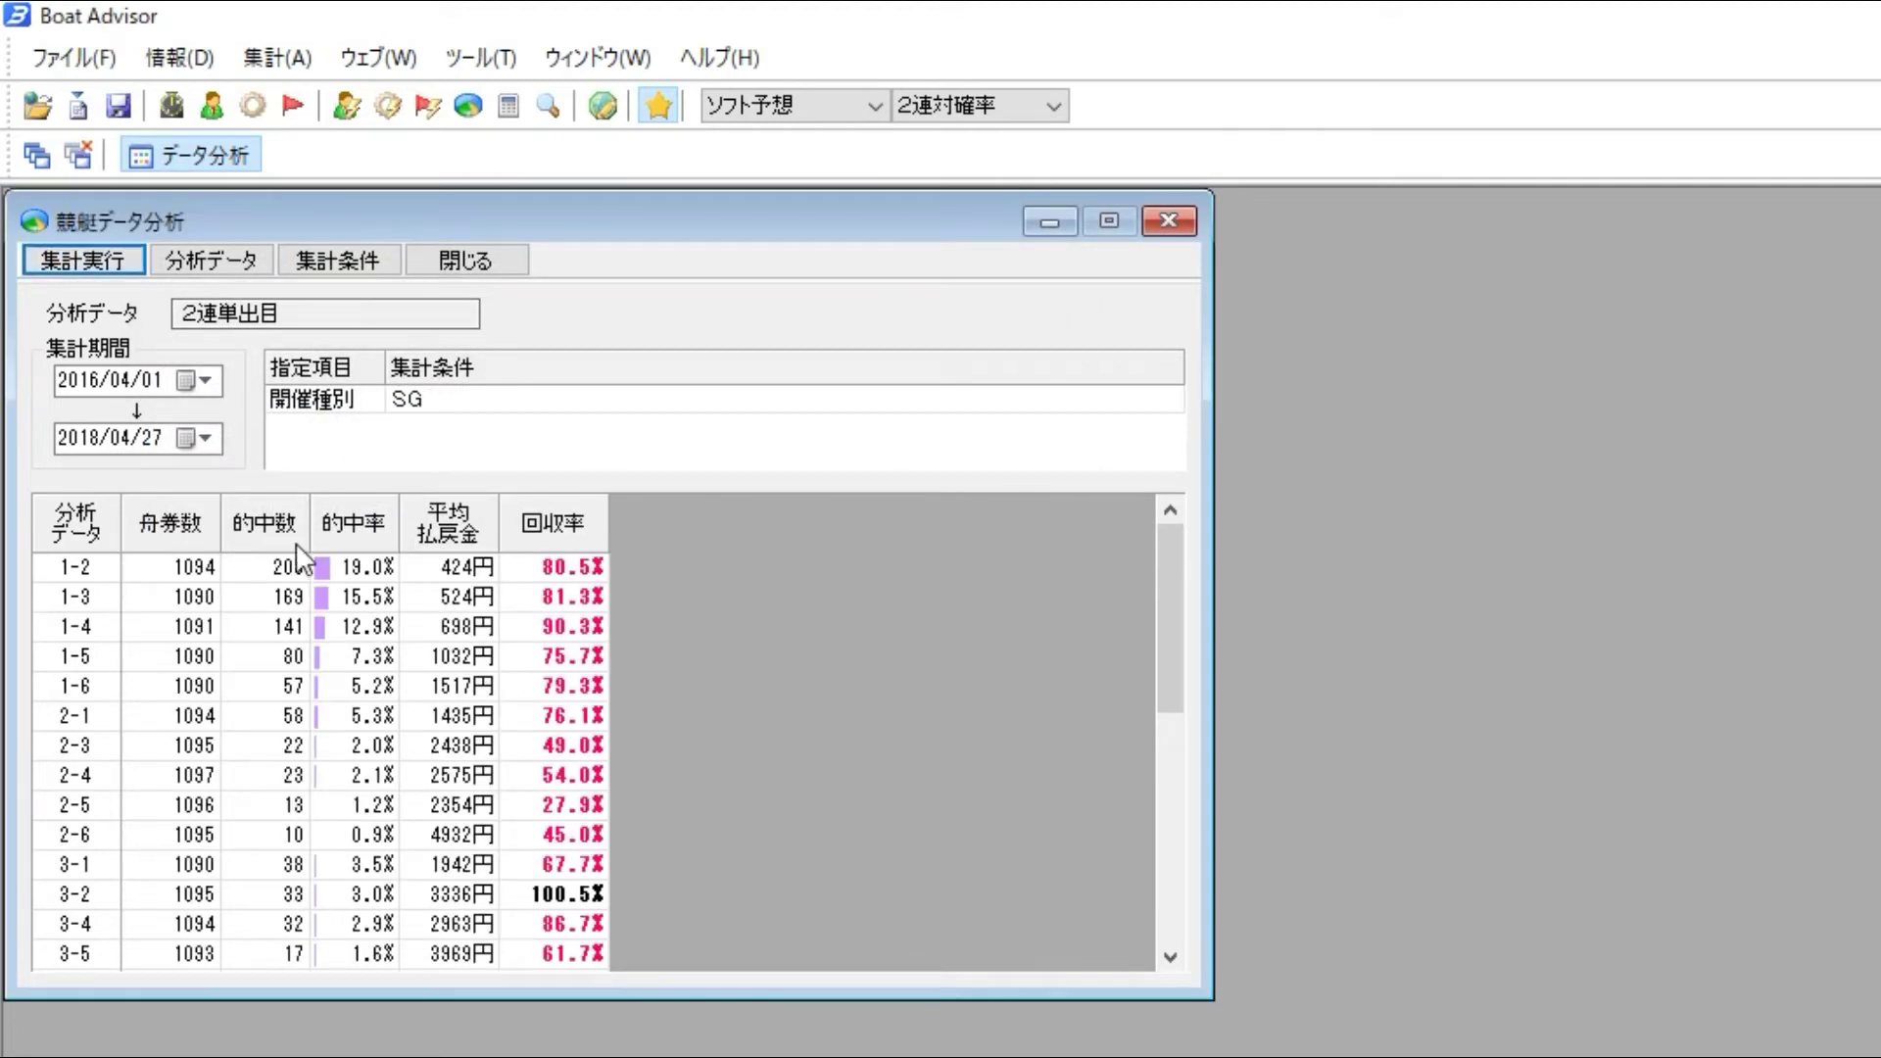
- Rerun the 2連単出目 aggregation with the 開催種別 condition set to GⅠ only
click(343, 261)
click(390, 438)
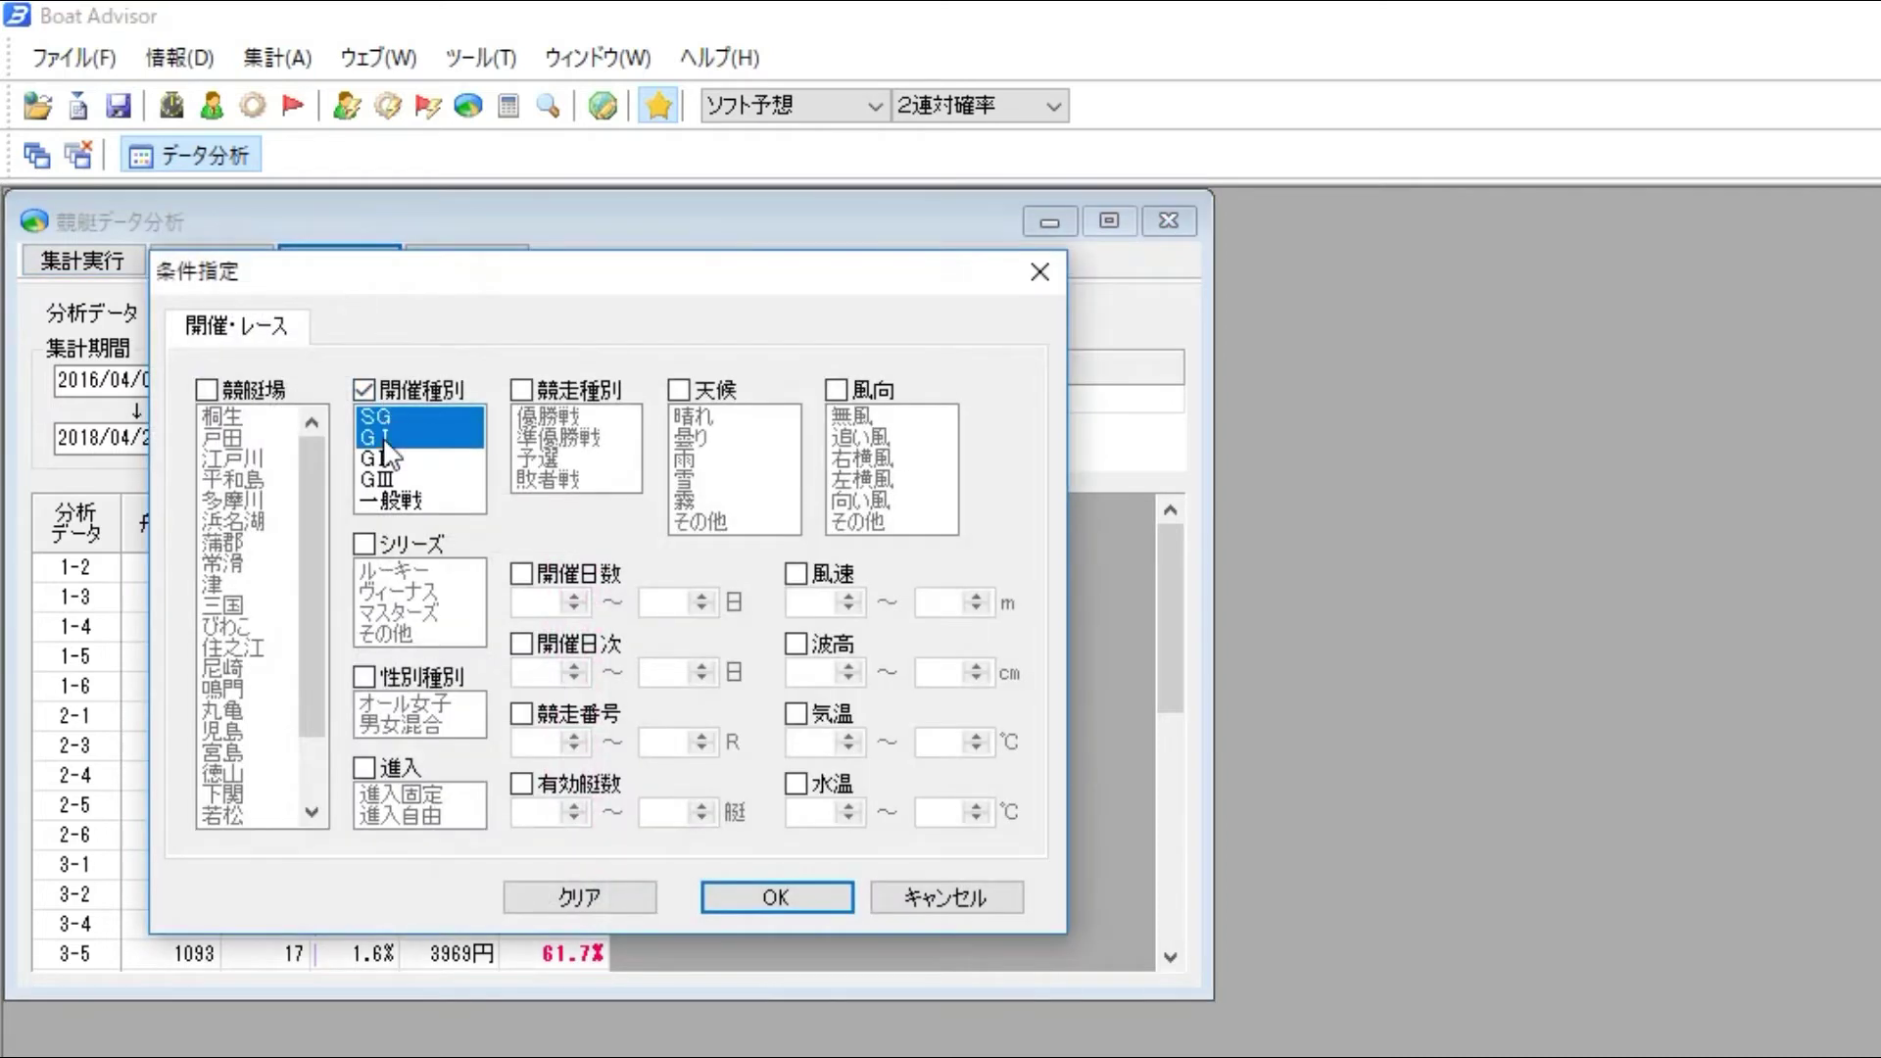
click(759, 897)
click(89, 261)
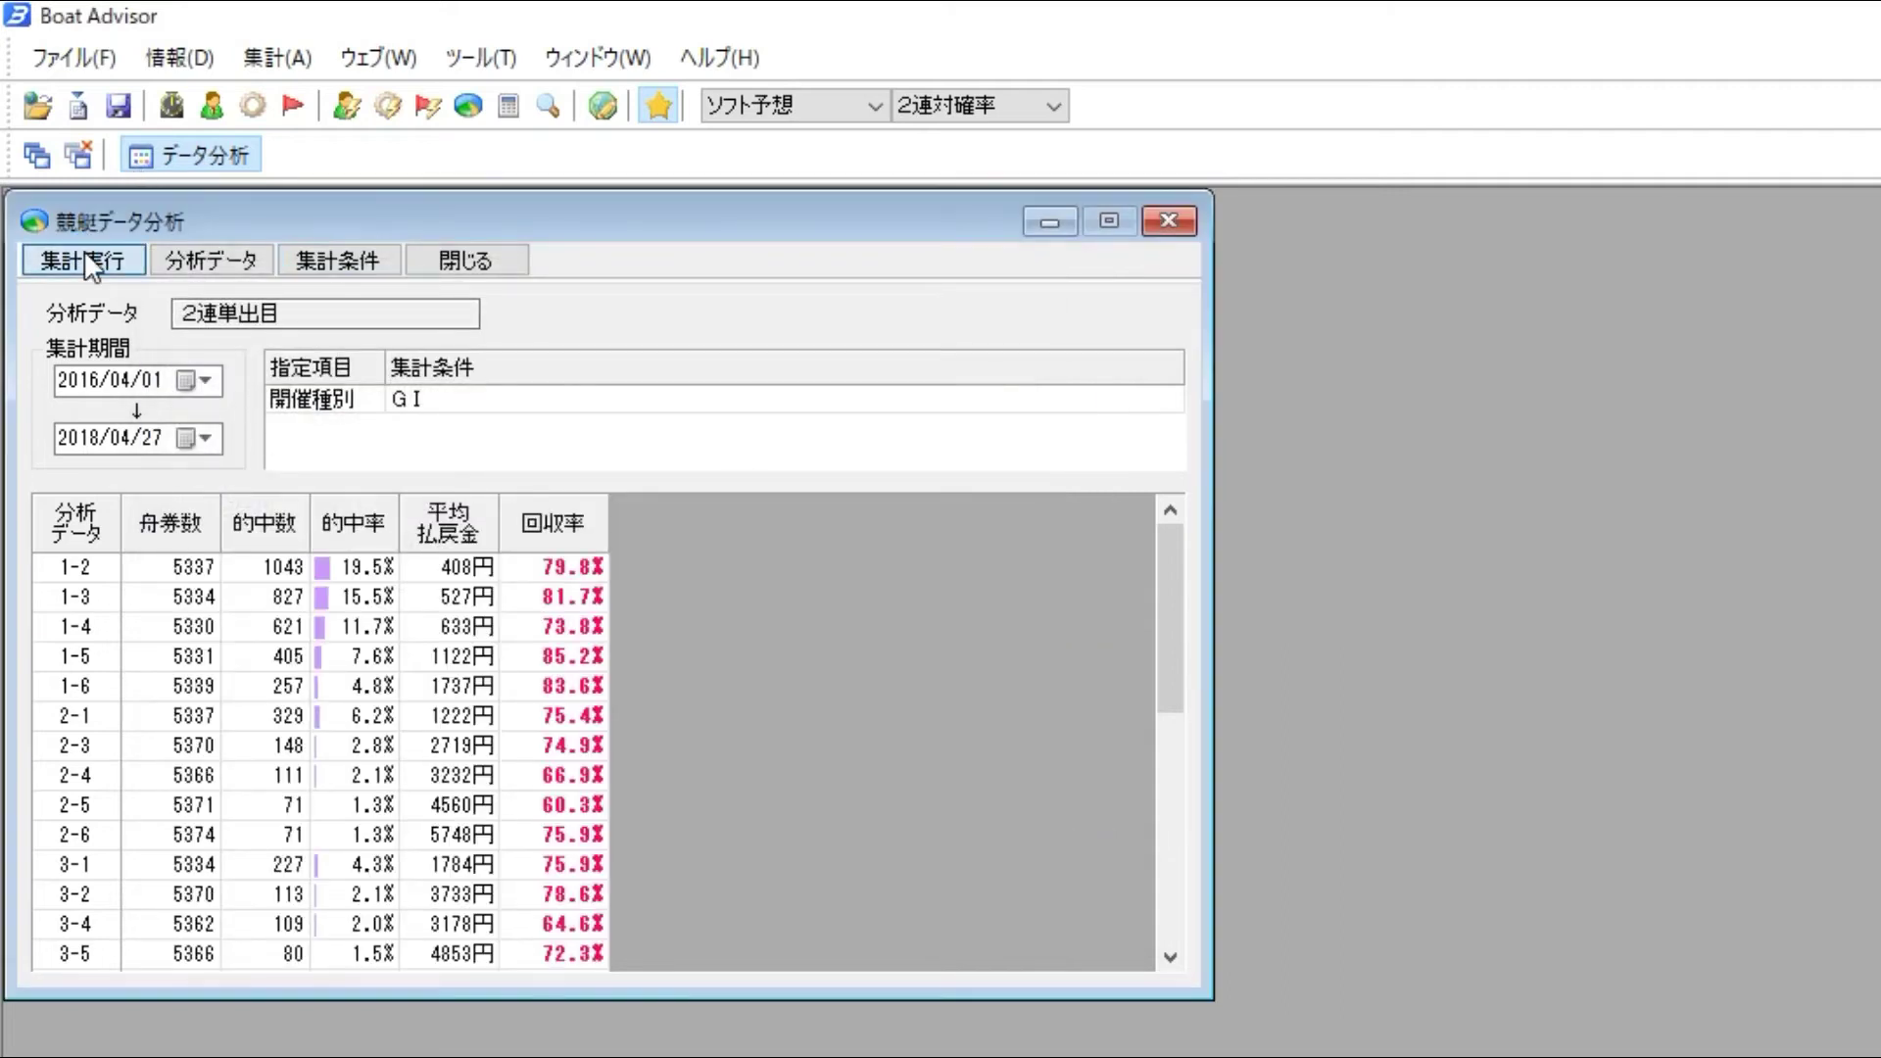
- Rerun the 2連単出目 aggregation with the 開催種別 condition set to GⅡ only
click(354, 260)
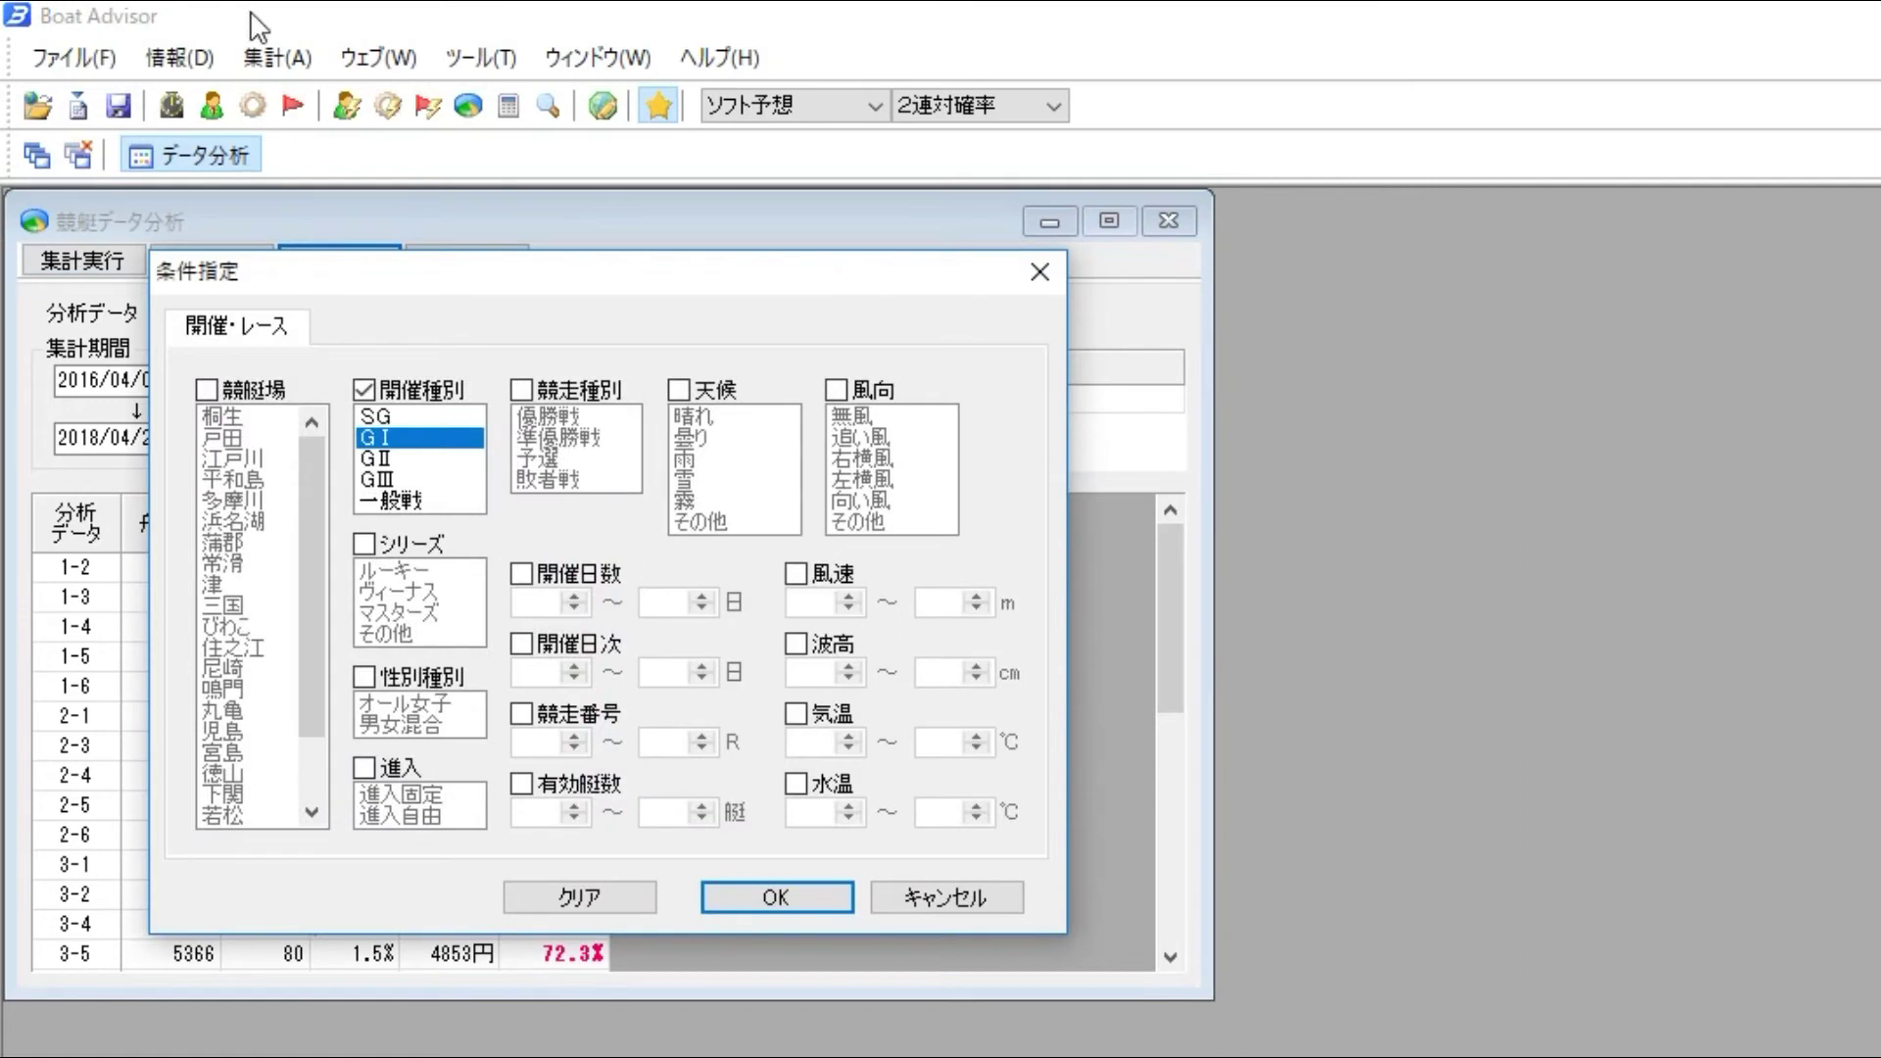
click(440, 458)
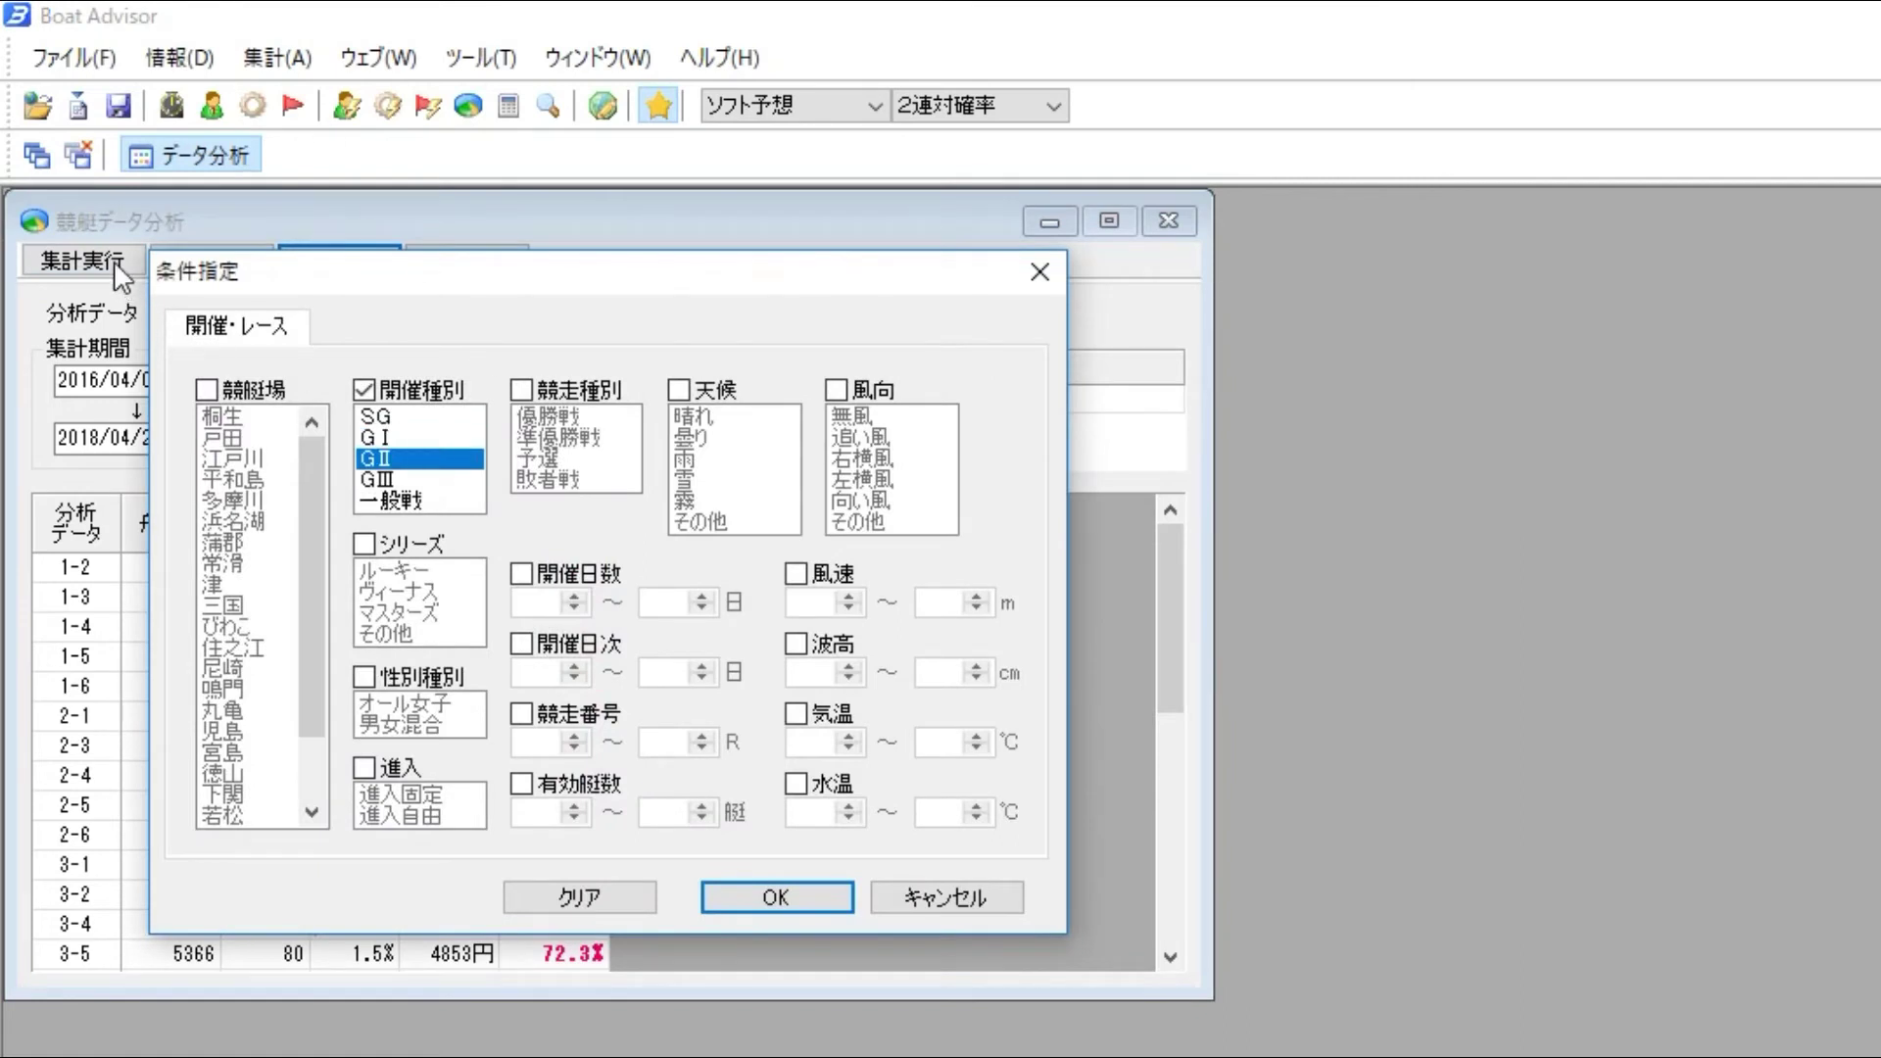
click(810, 897)
click(81, 263)
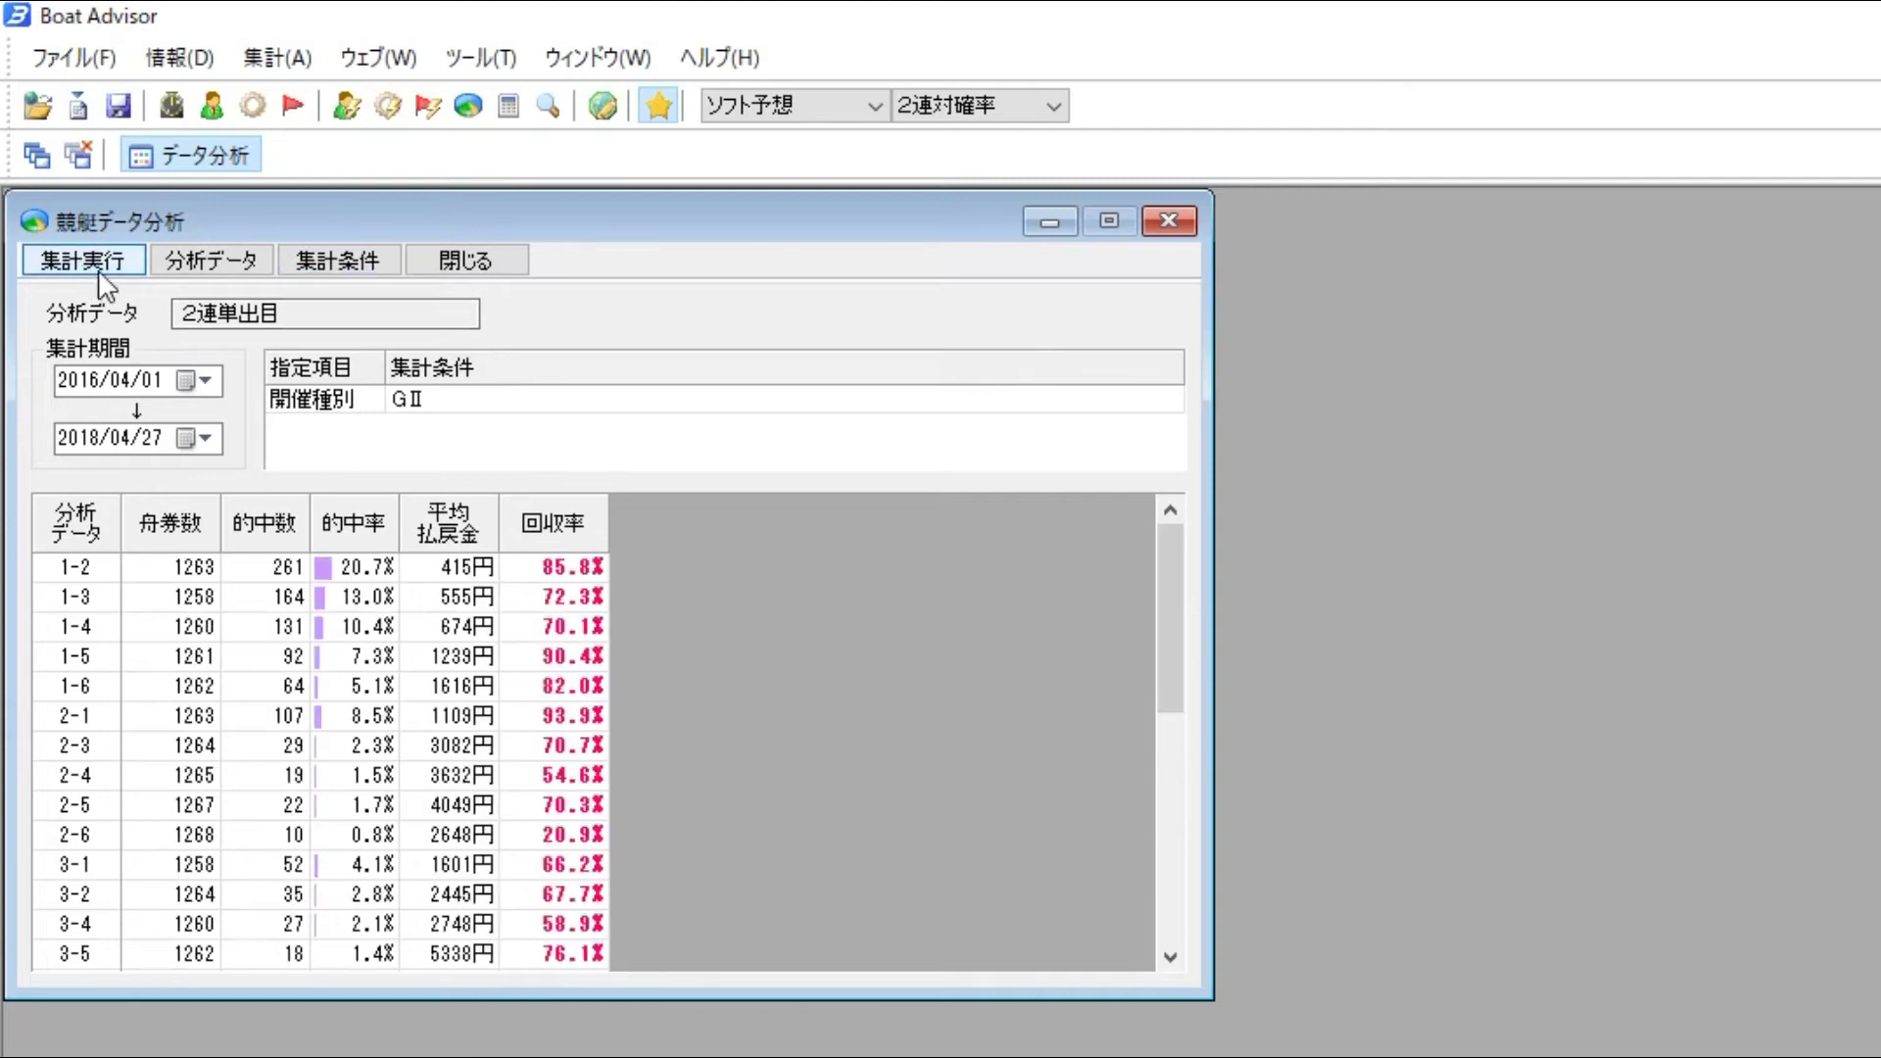
- Rerun the 2連単出目 aggregation with the 開催種別 condition set to GⅢ only
click(339, 257)
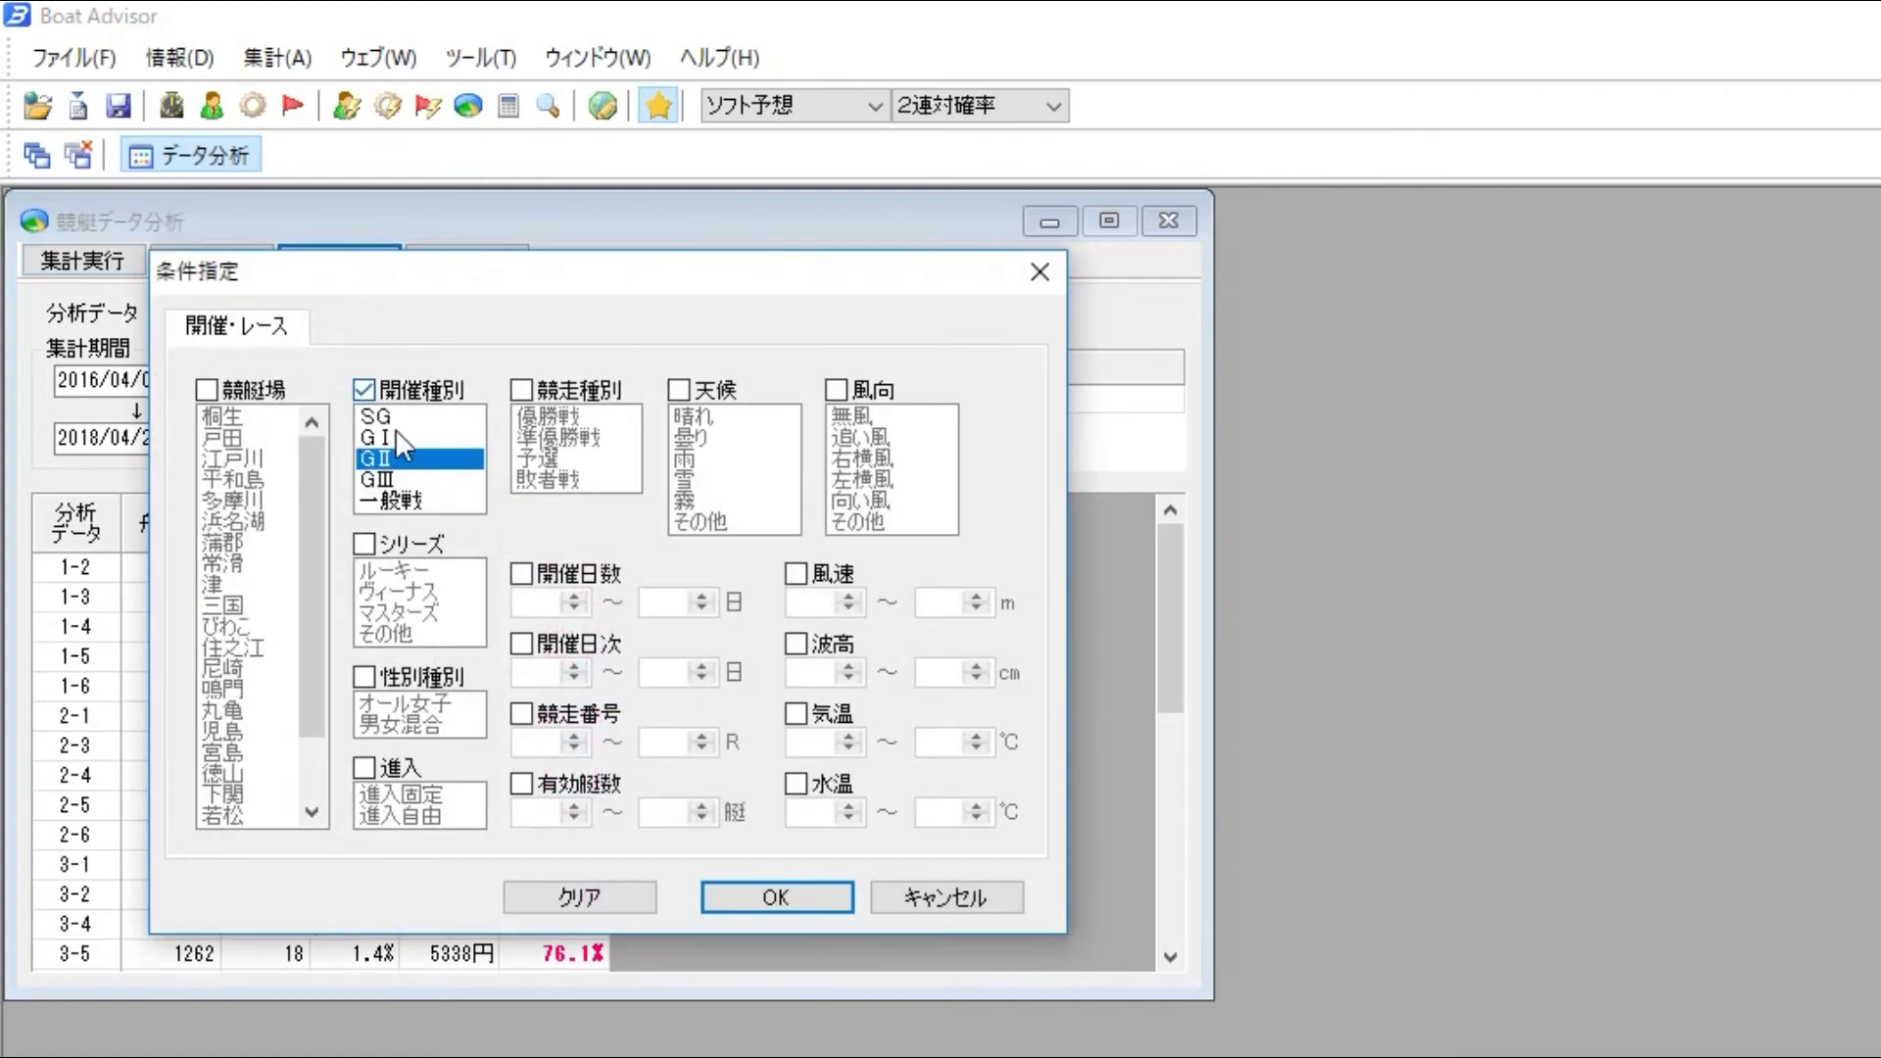
click(402, 474)
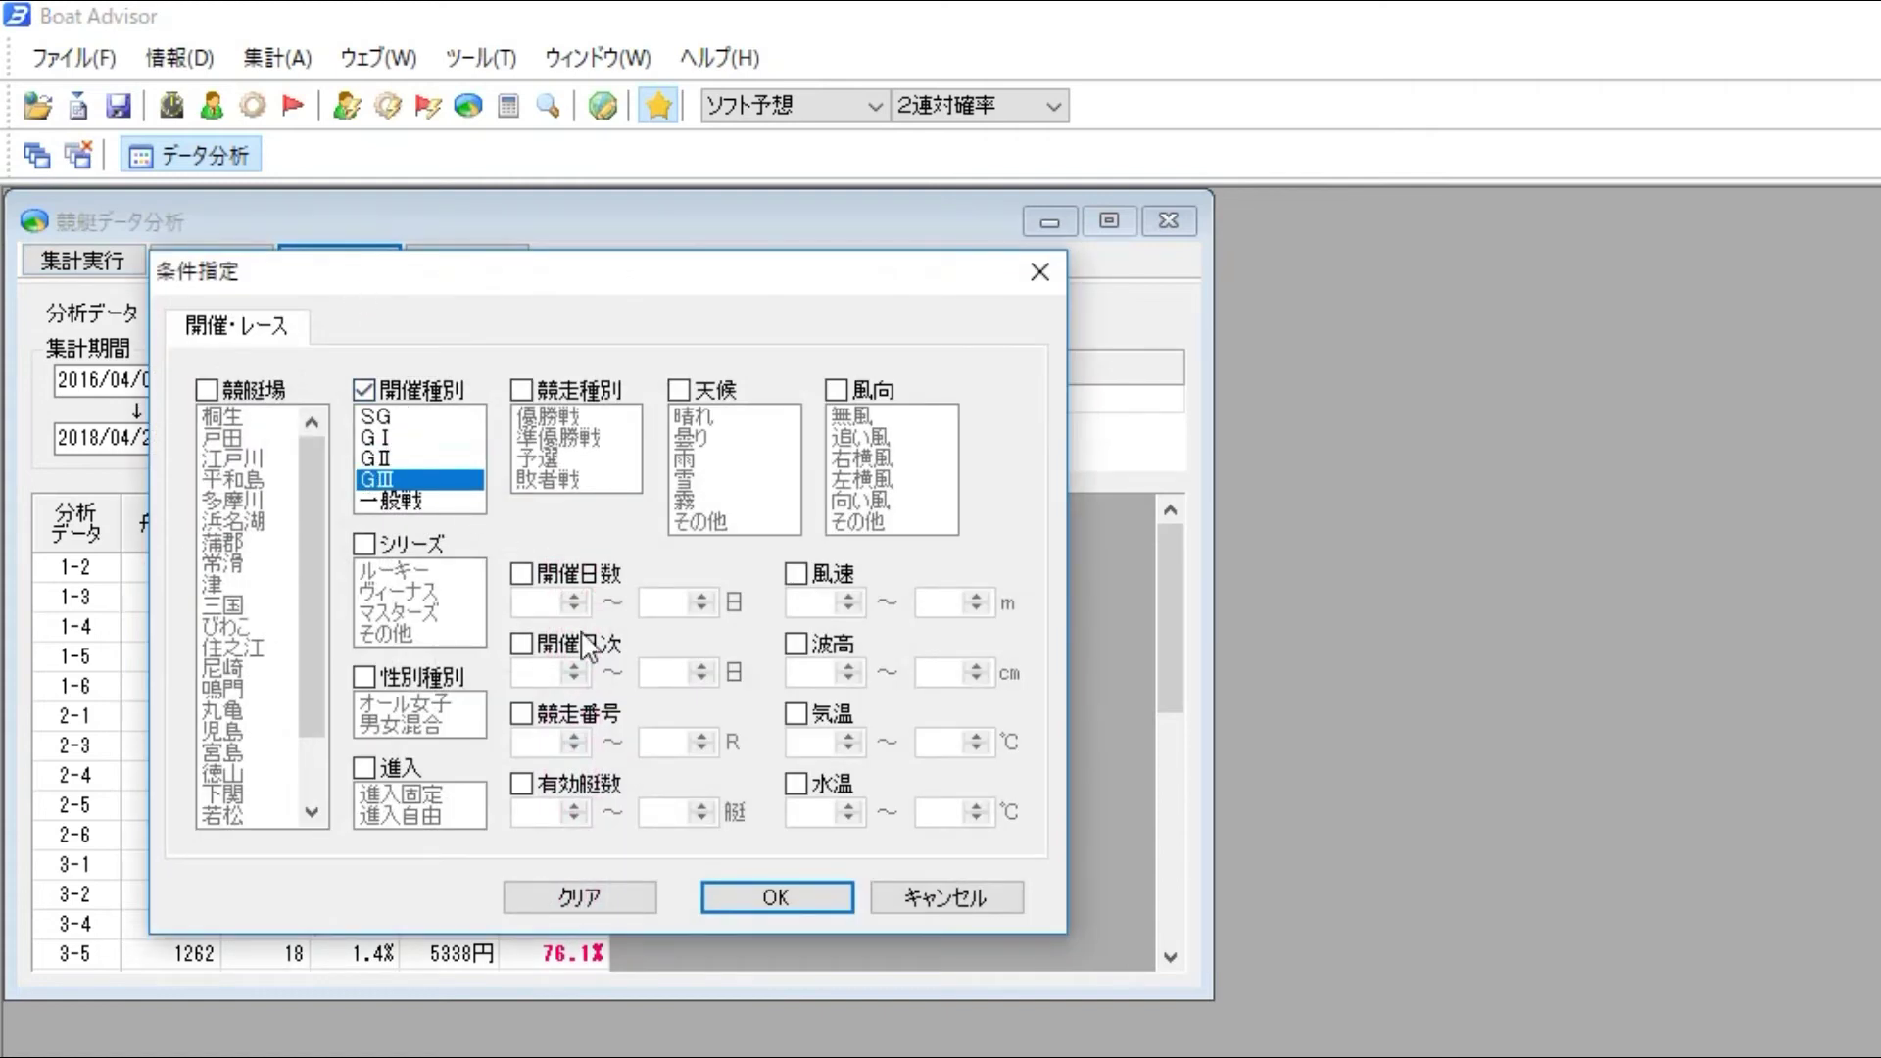
click(714, 890)
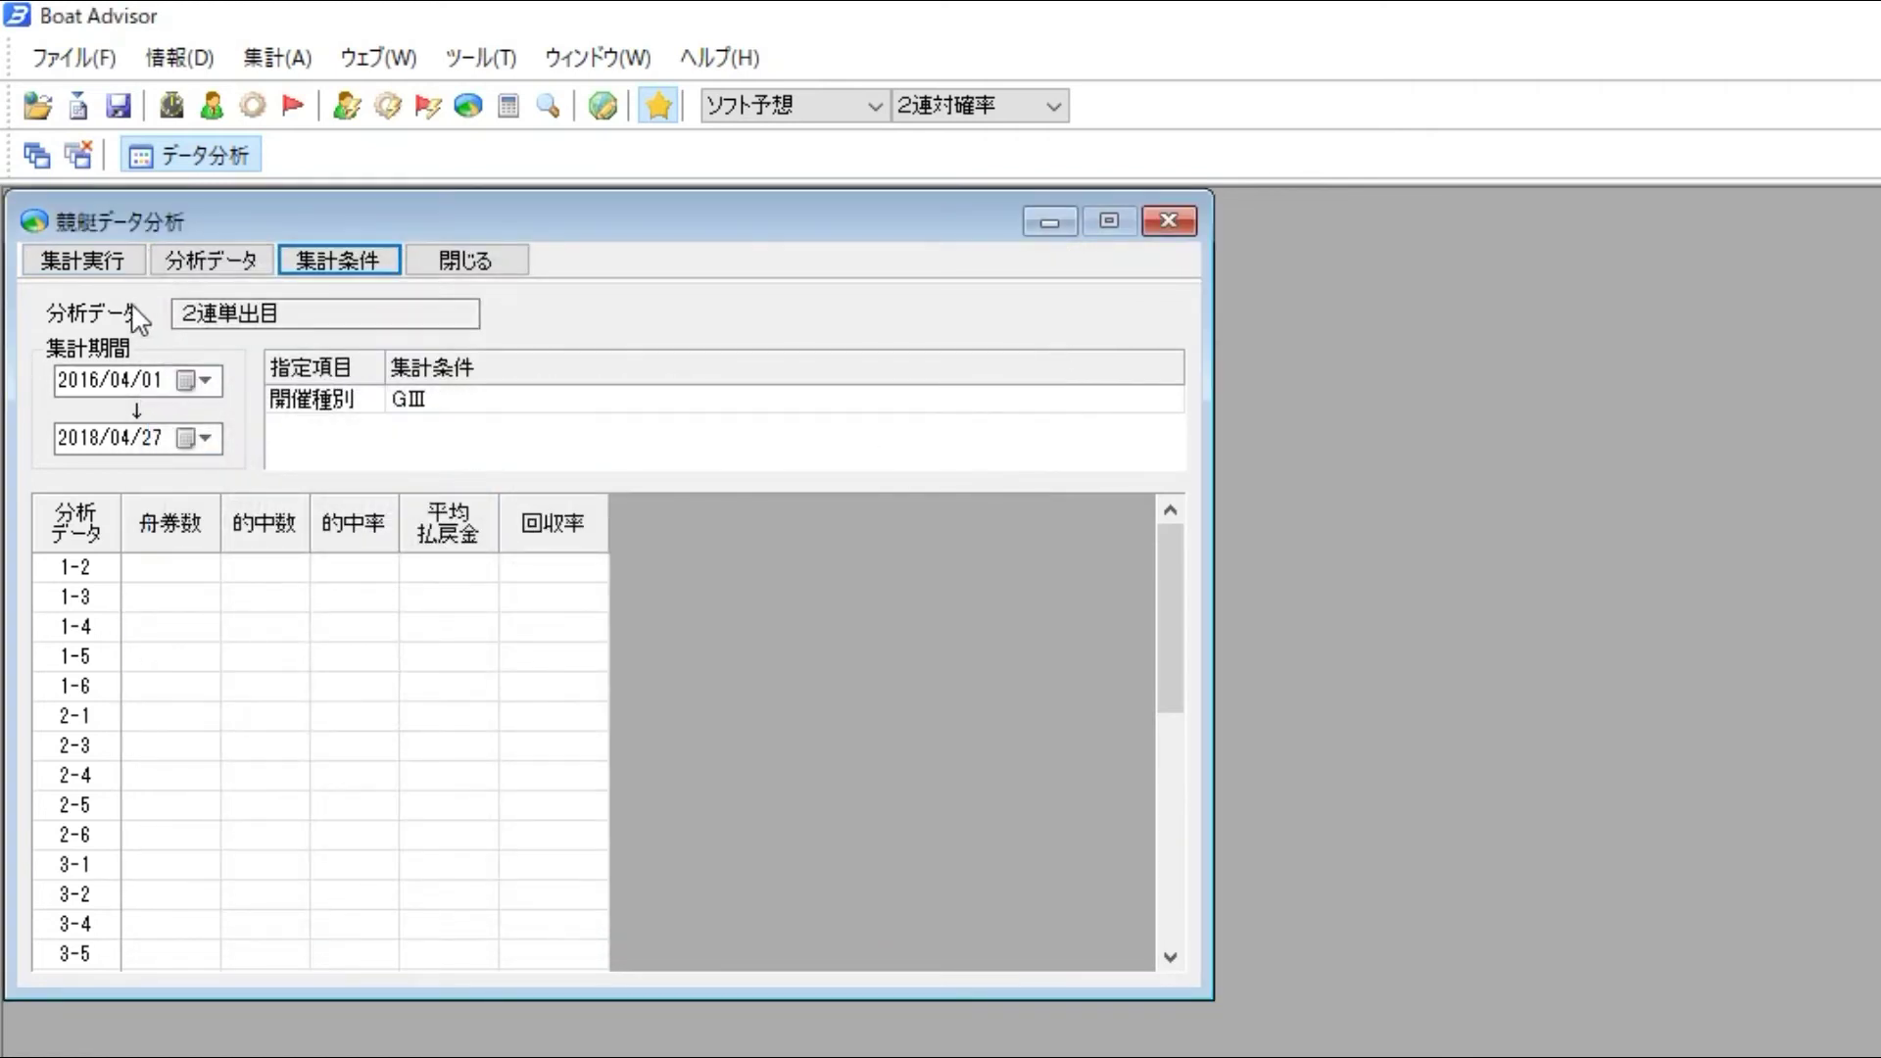
click(118, 274)
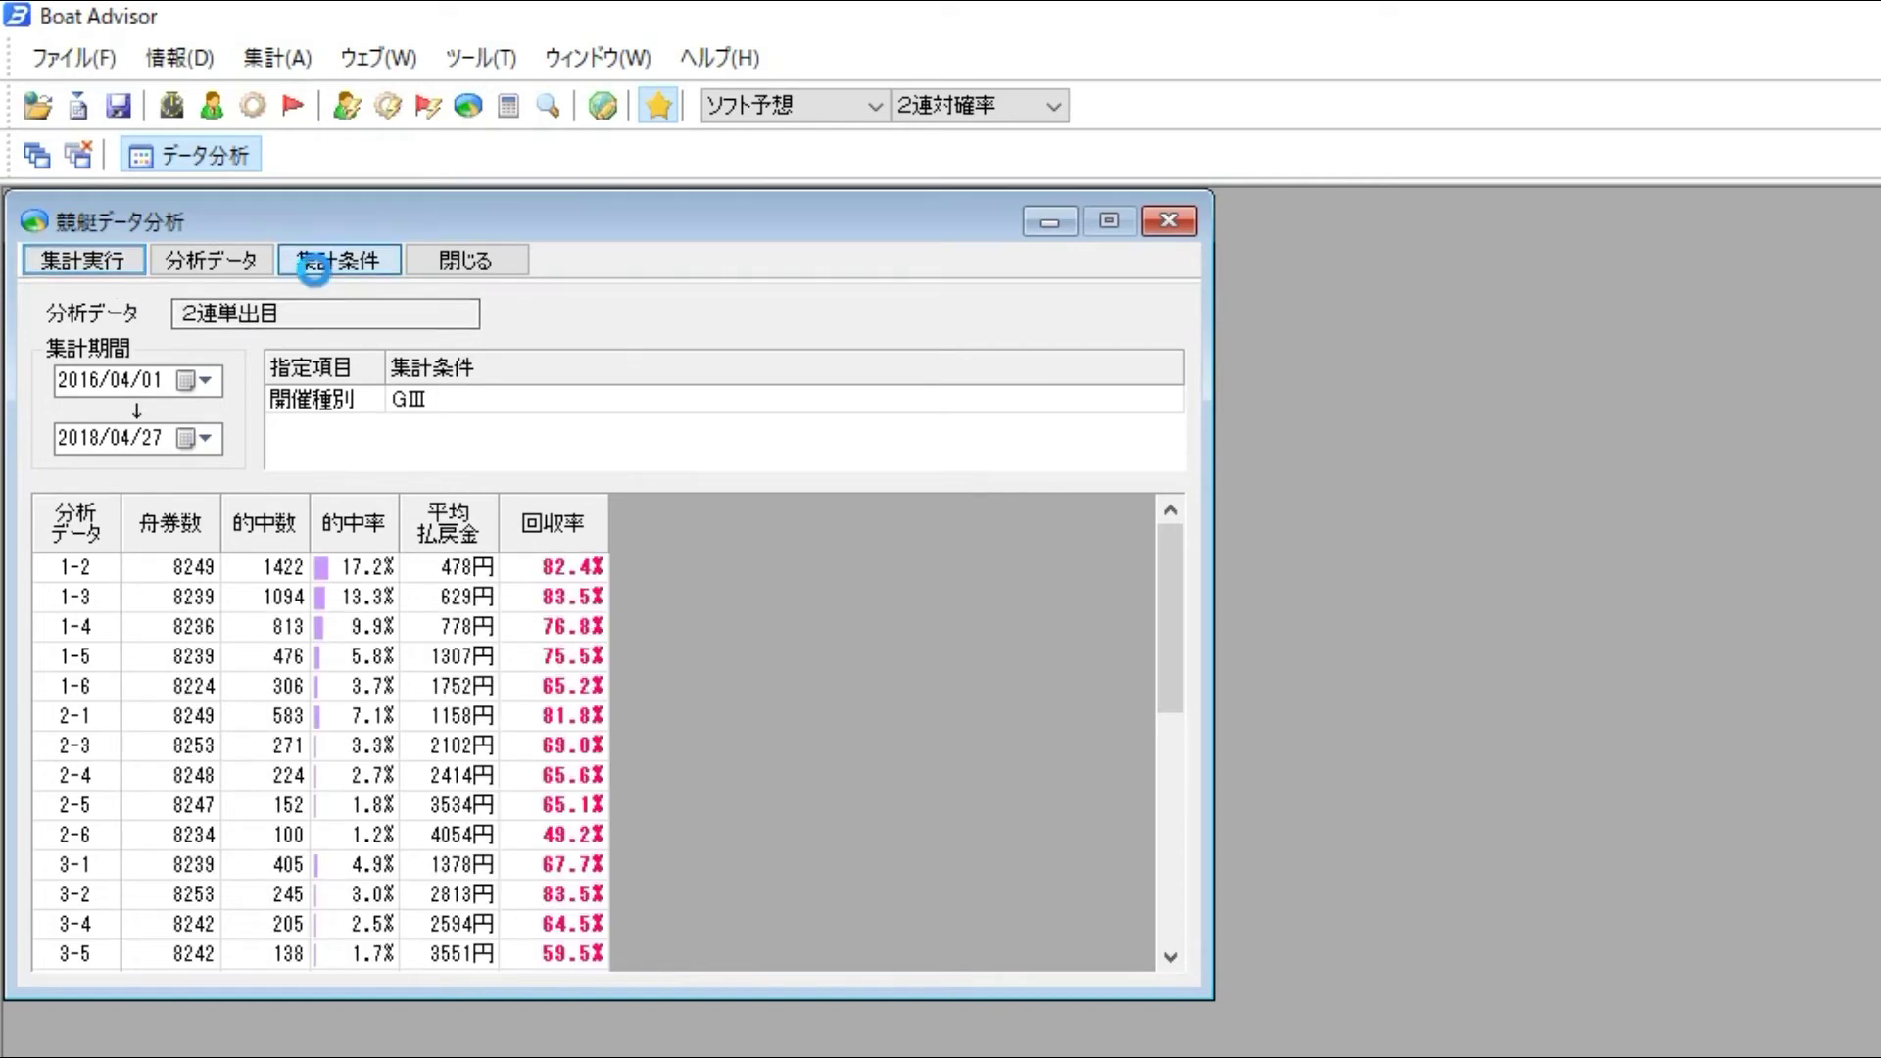
- Return the 開催種別 condition from GⅢ to GⅡ only and run the 2連単出目 aggregation once more
click(387, 260)
ctrl+click(432, 457)
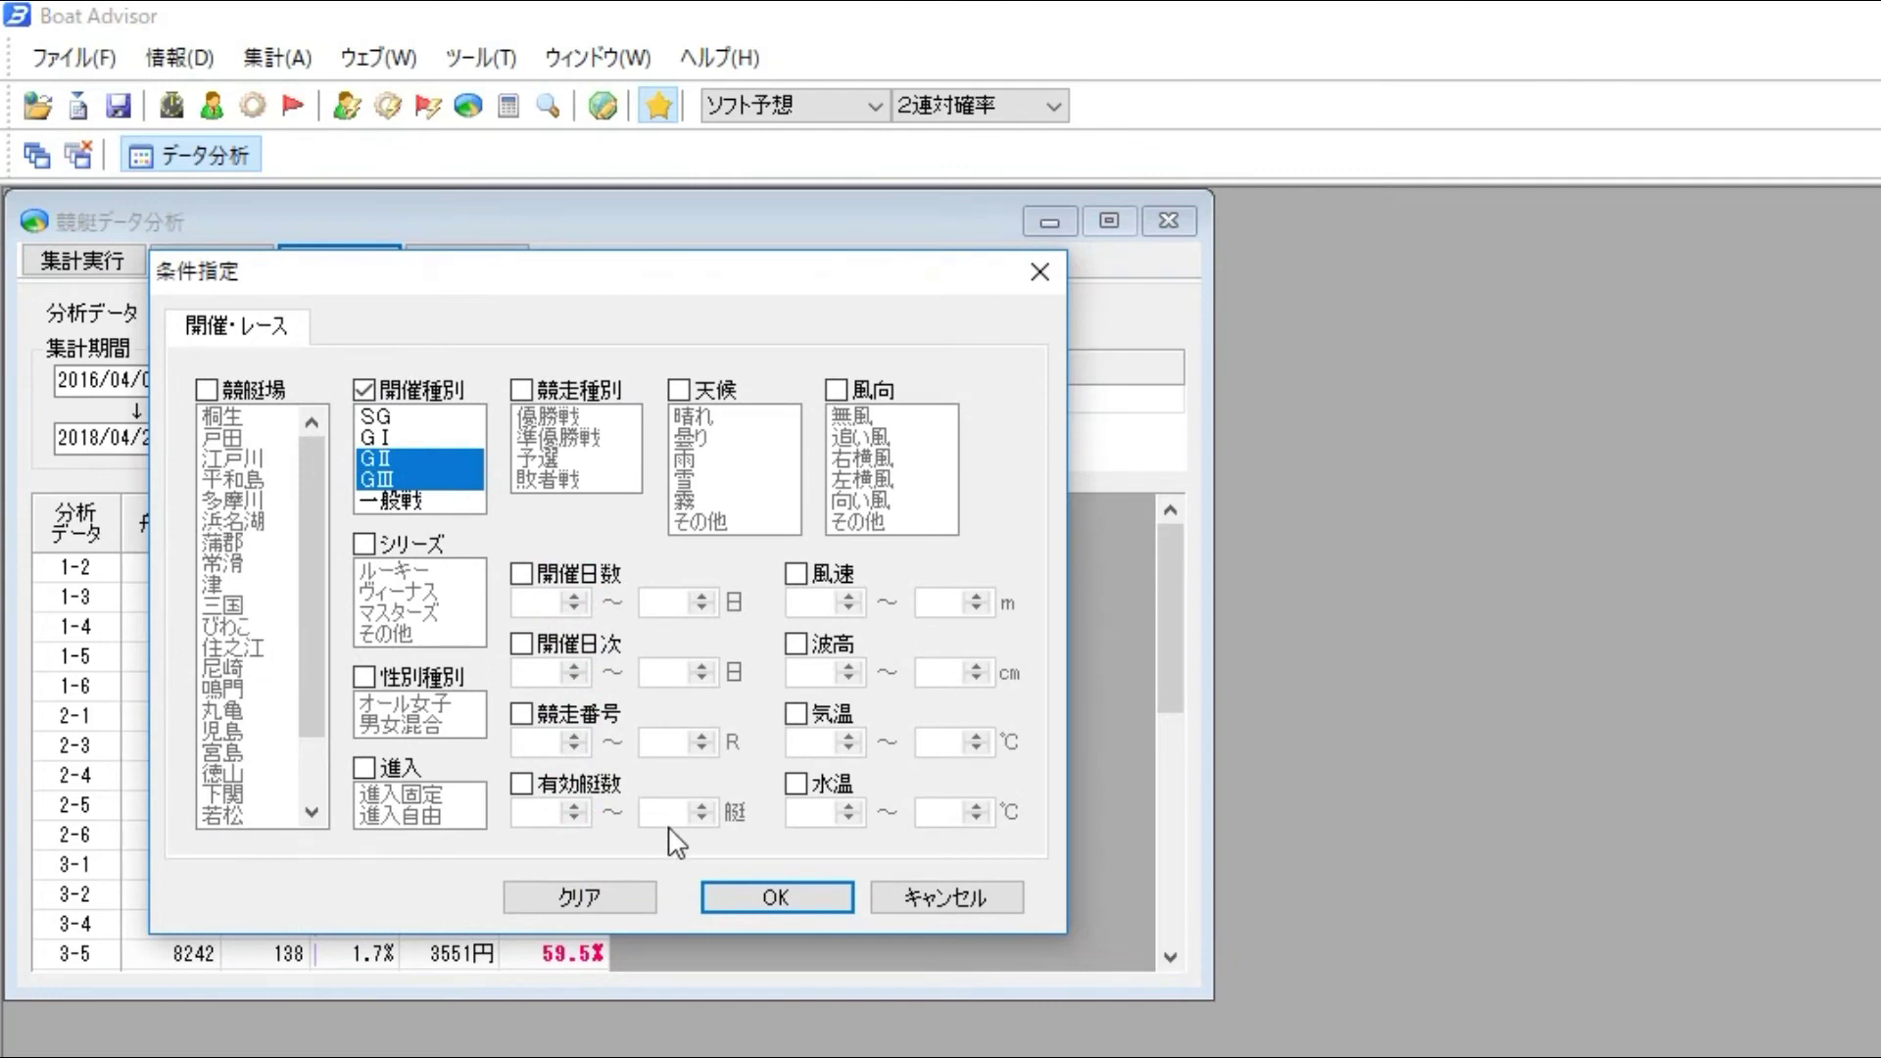
ctrl+click(470, 475)
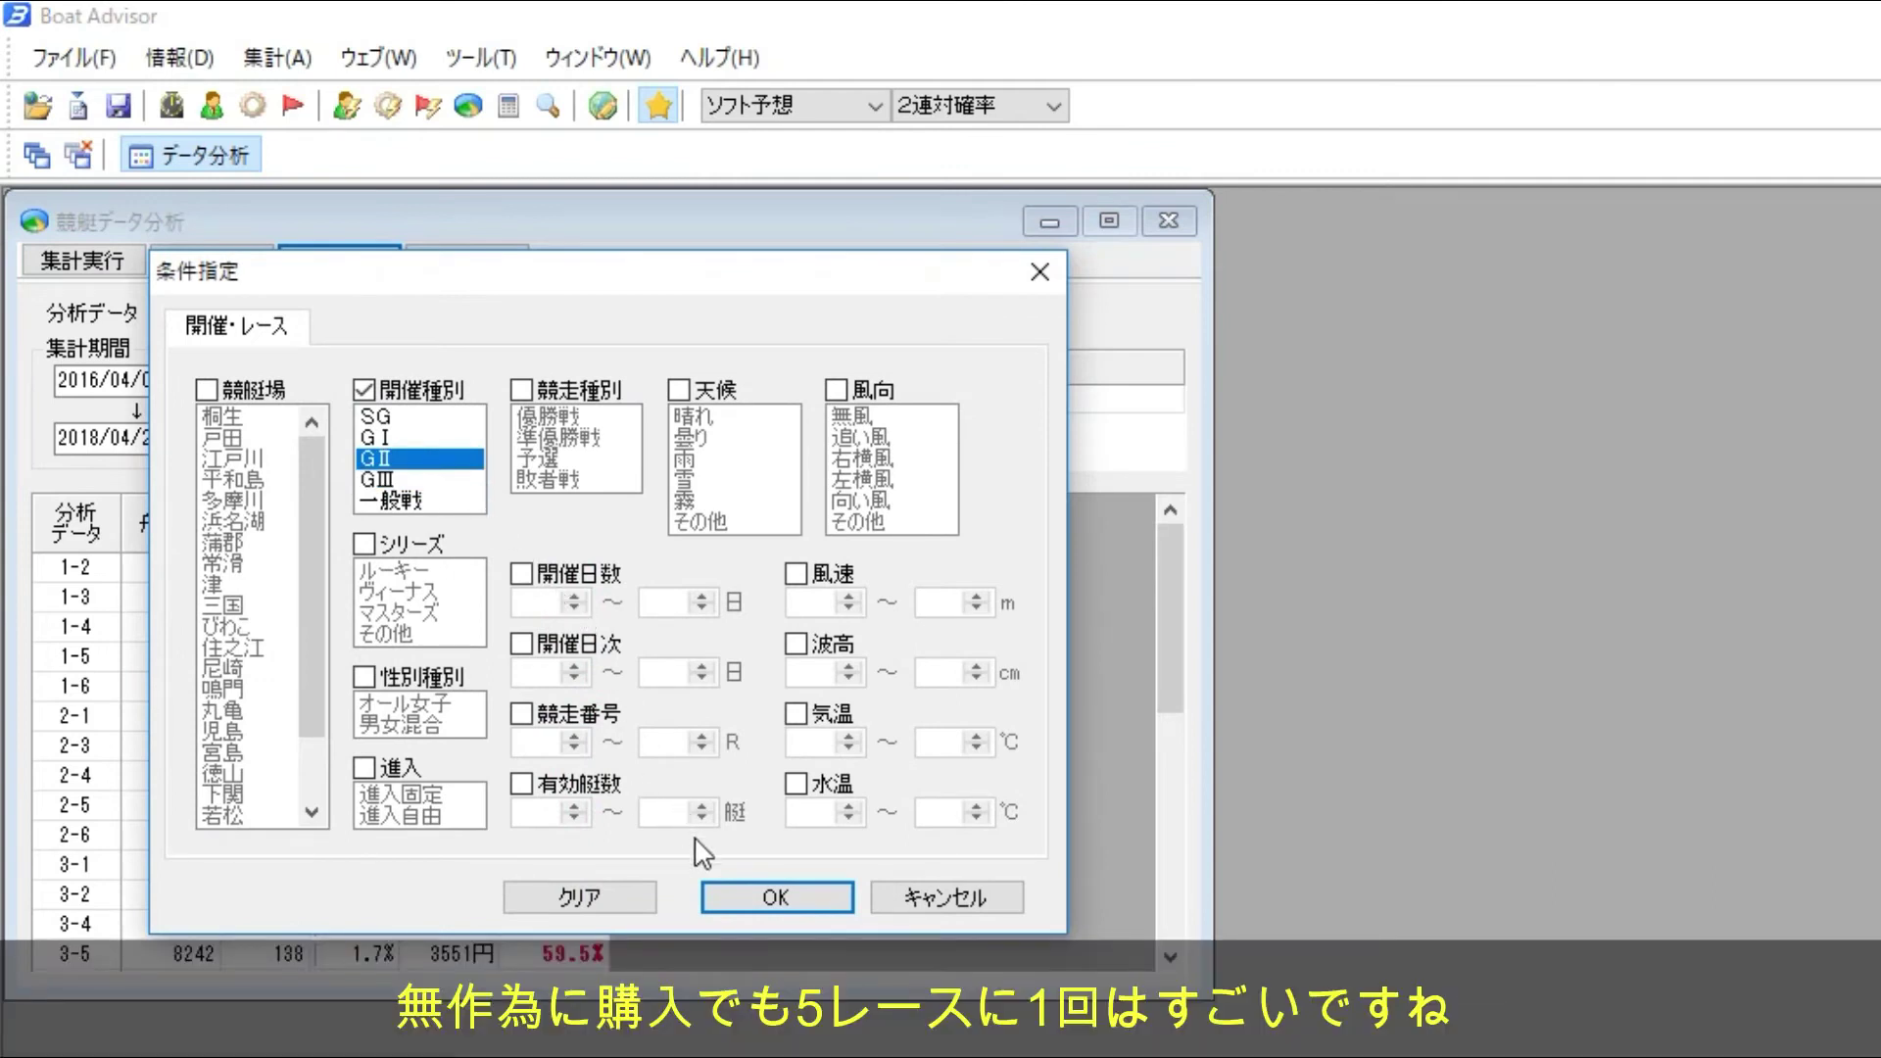
click(752, 894)
click(106, 258)
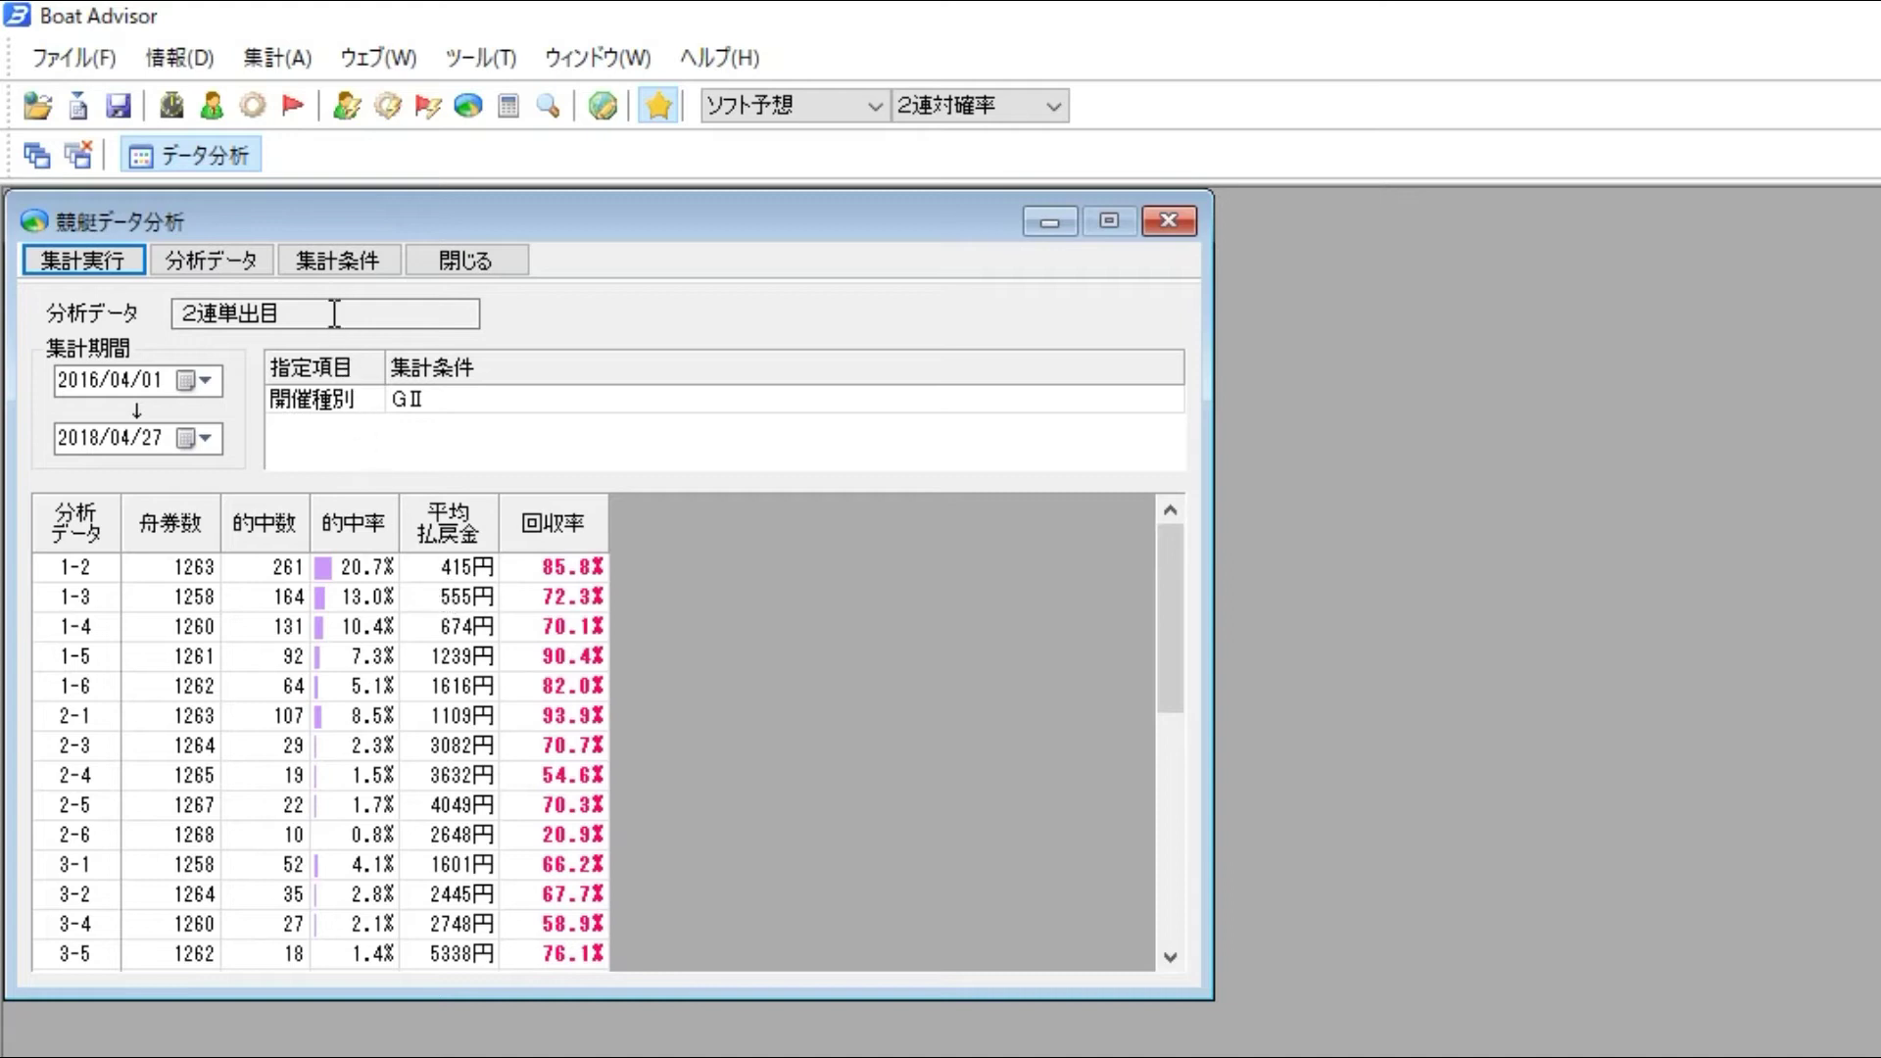
- Leave the aggregation conditions as they are and change the analysis data to 2連複出目 from the race result analyses
click(333, 262)
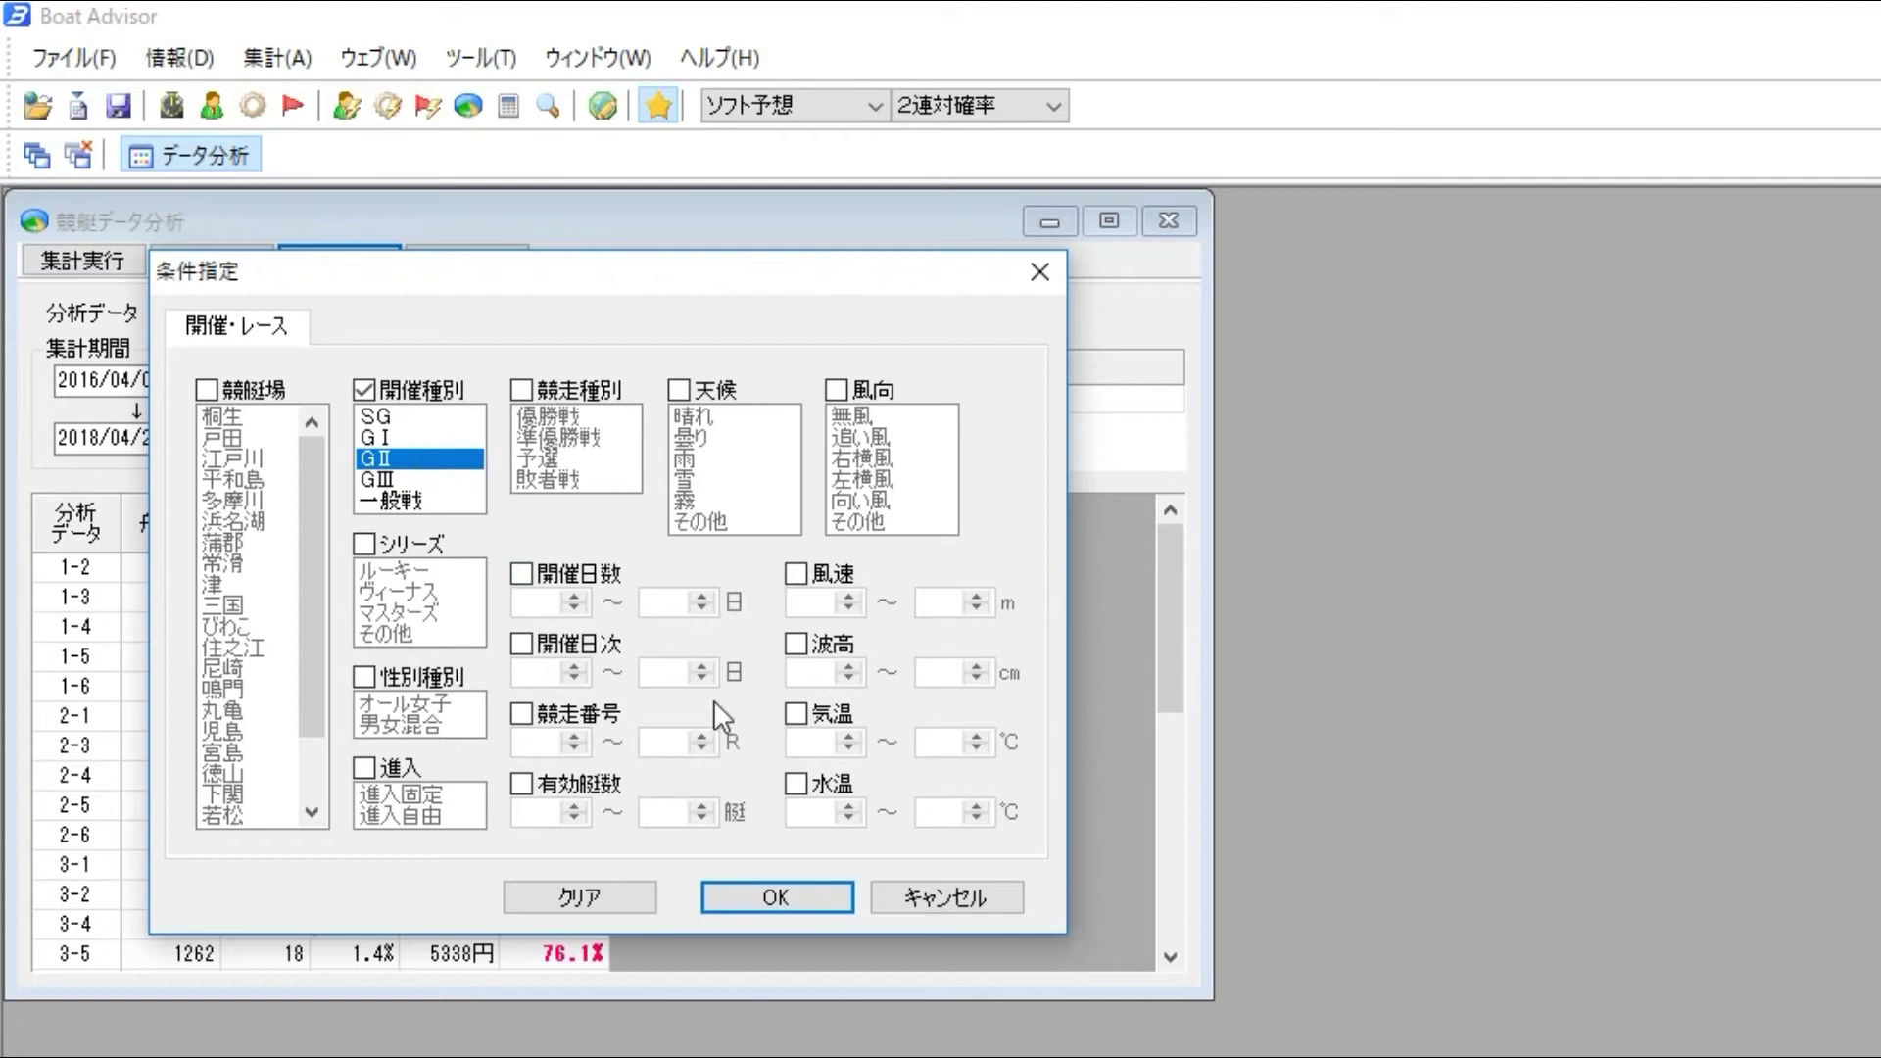
click(915, 895)
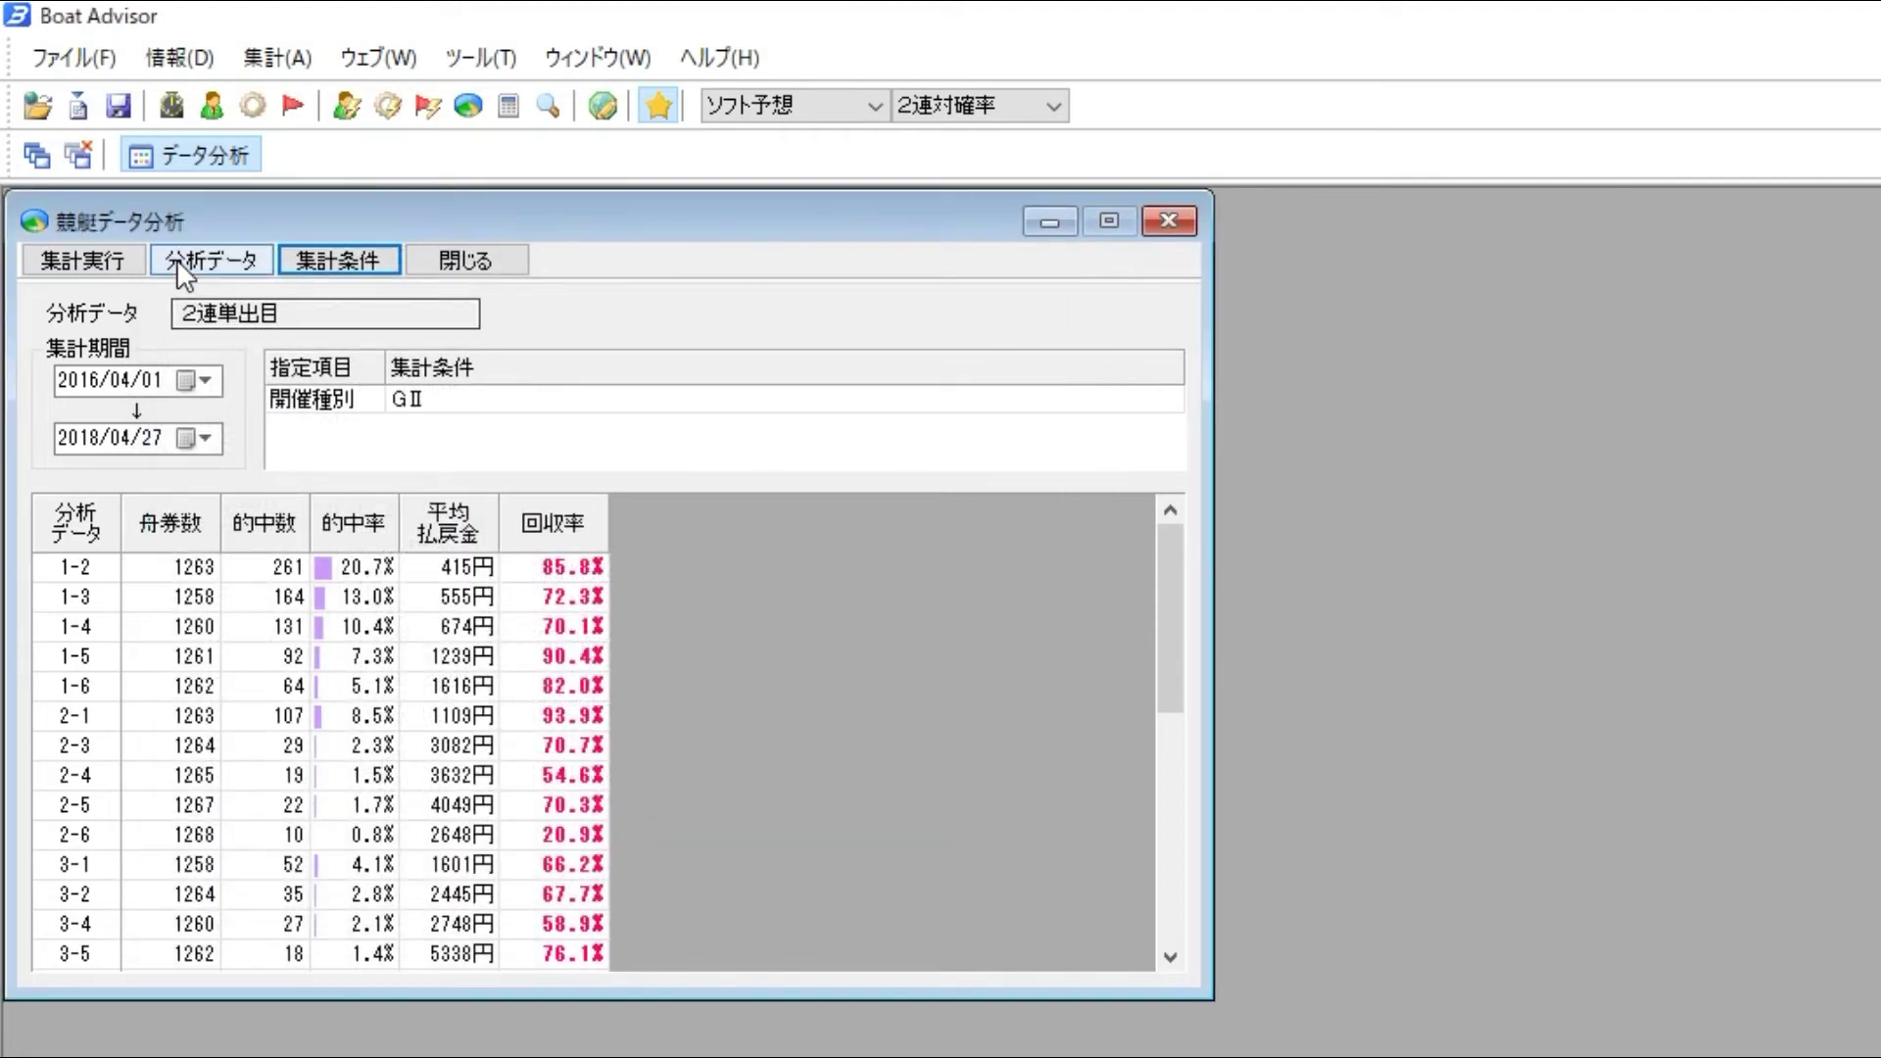
click(178, 261)
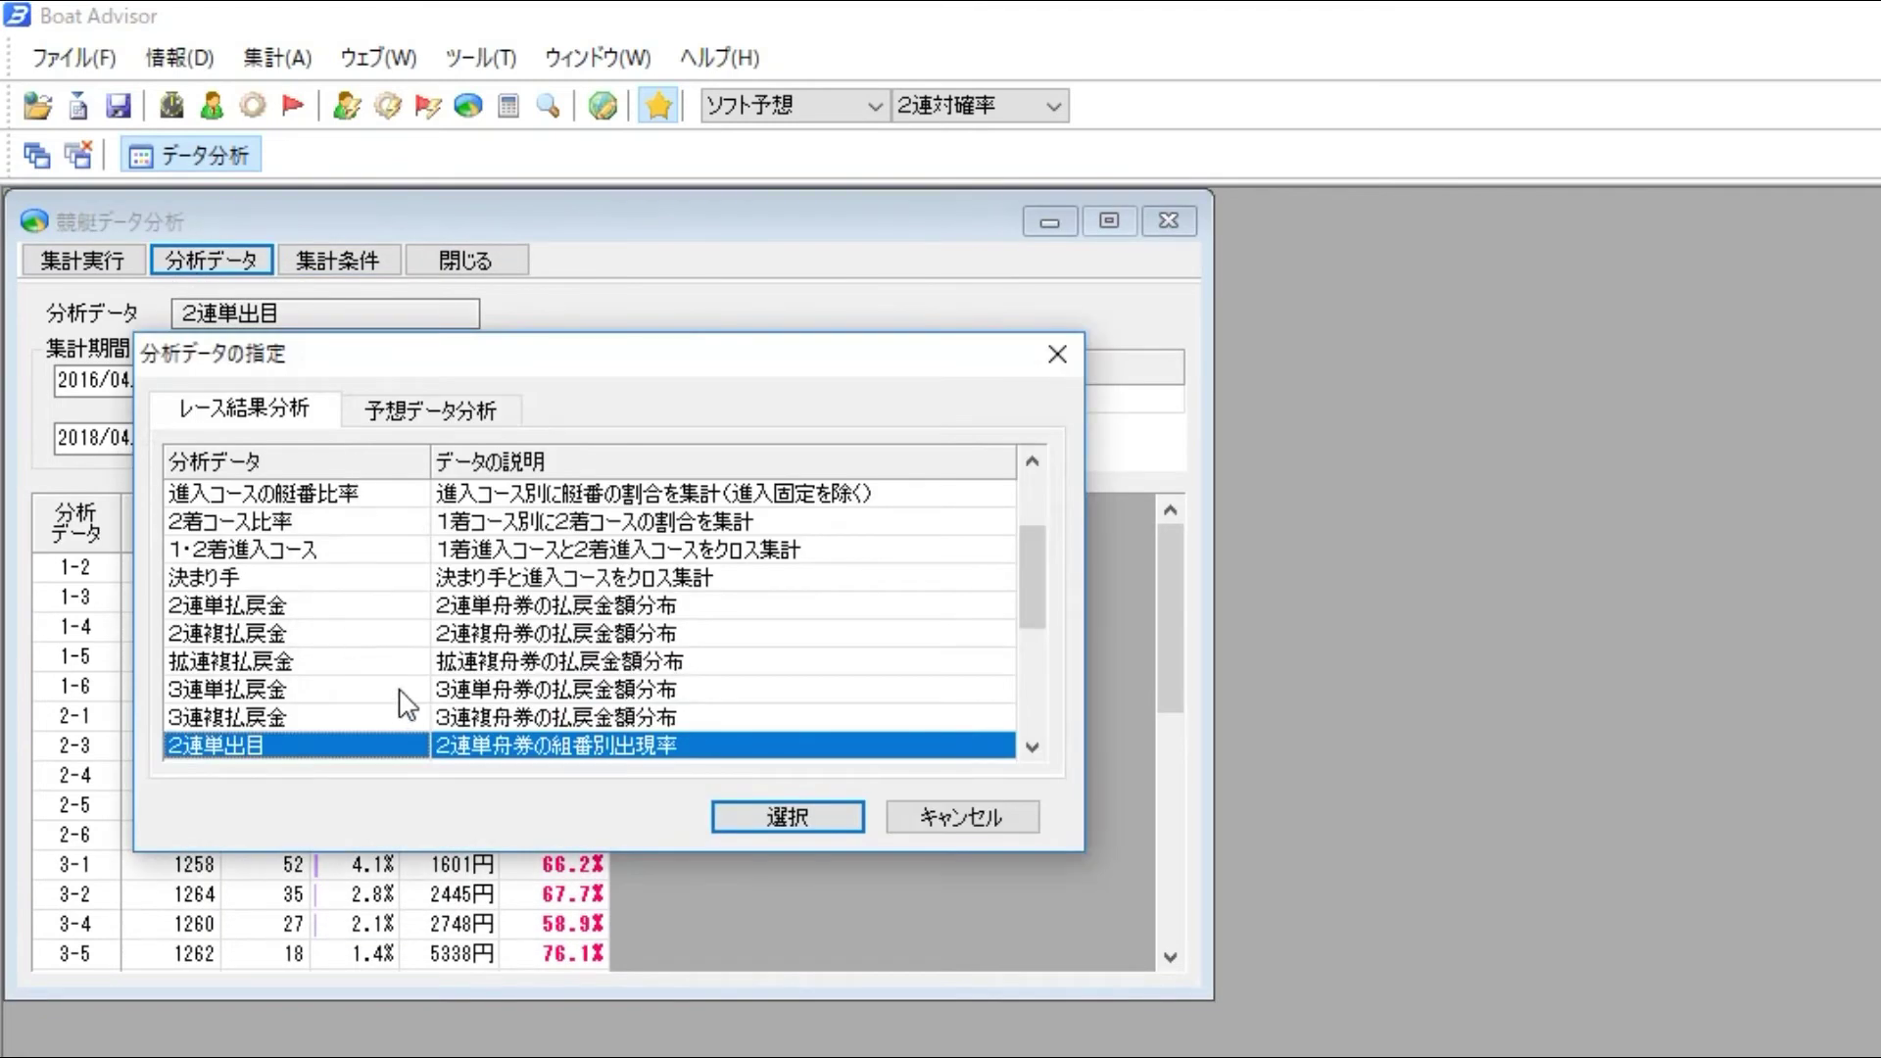
drag(1037, 601, 1023, 647)
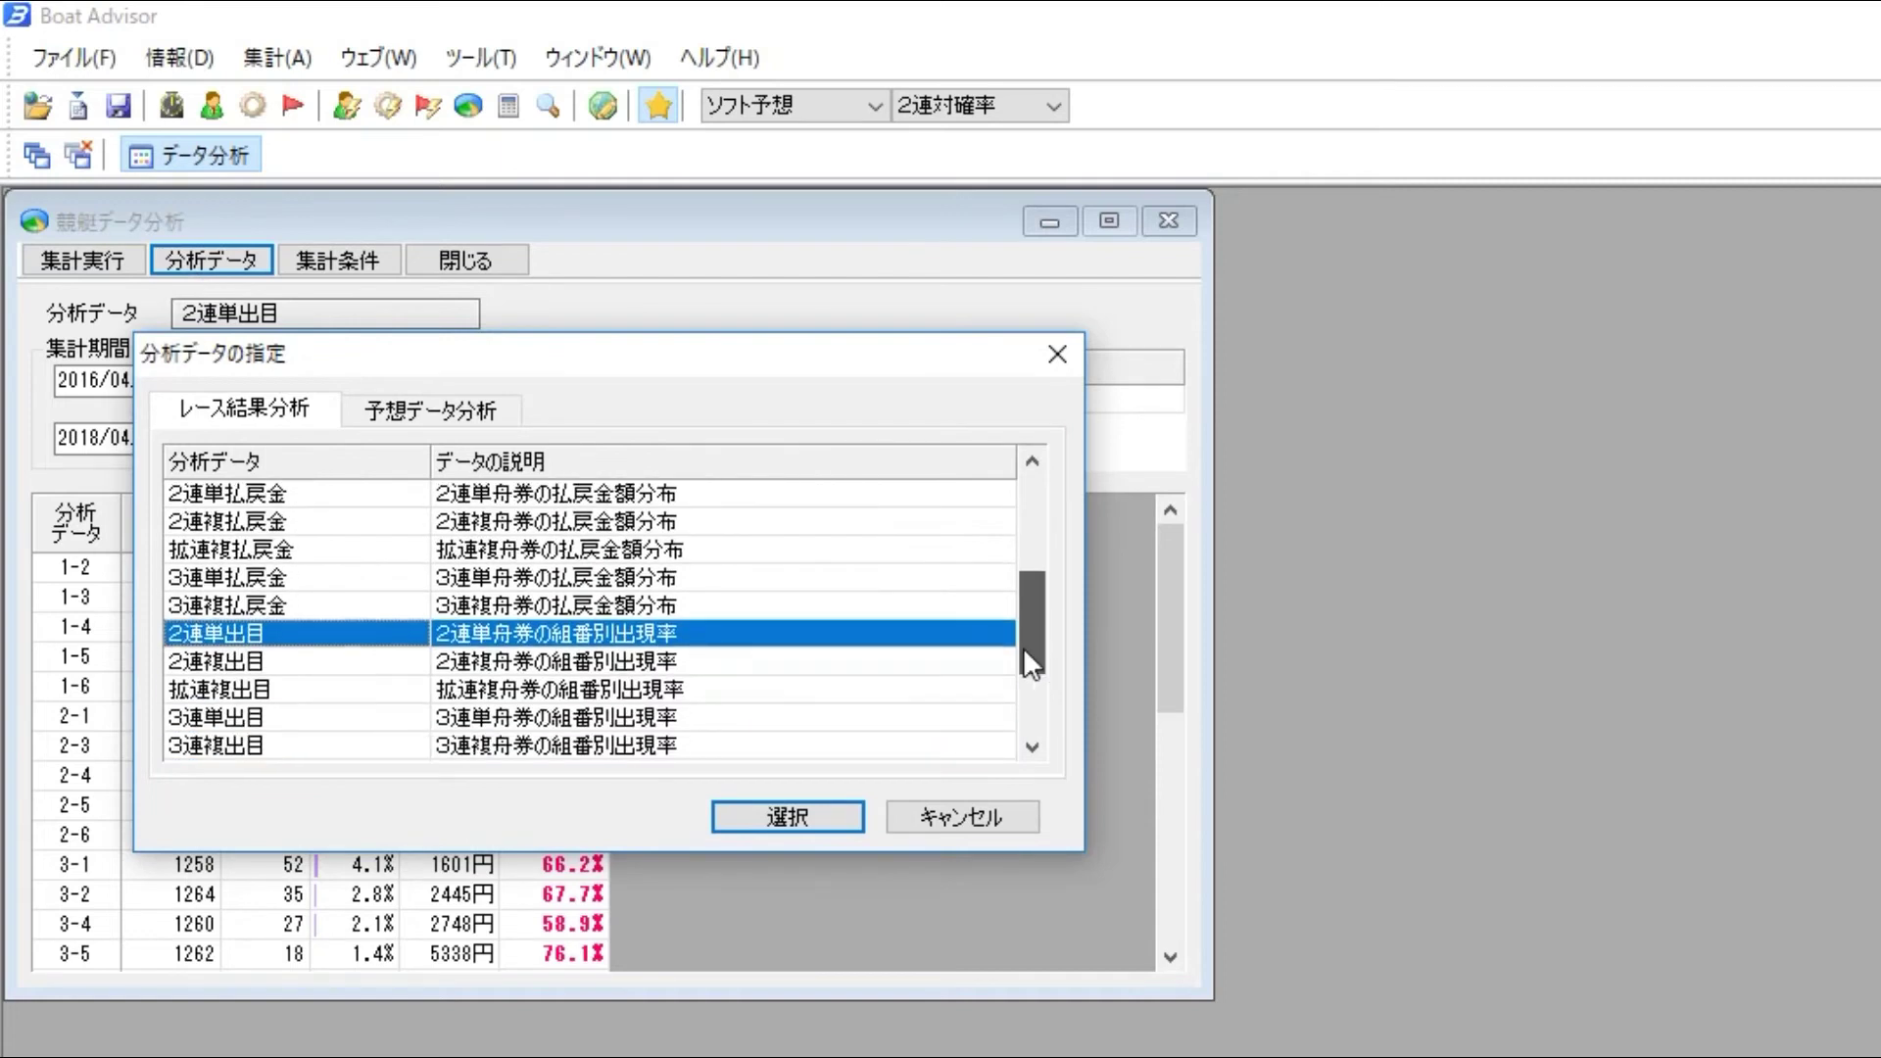
click(279, 663)
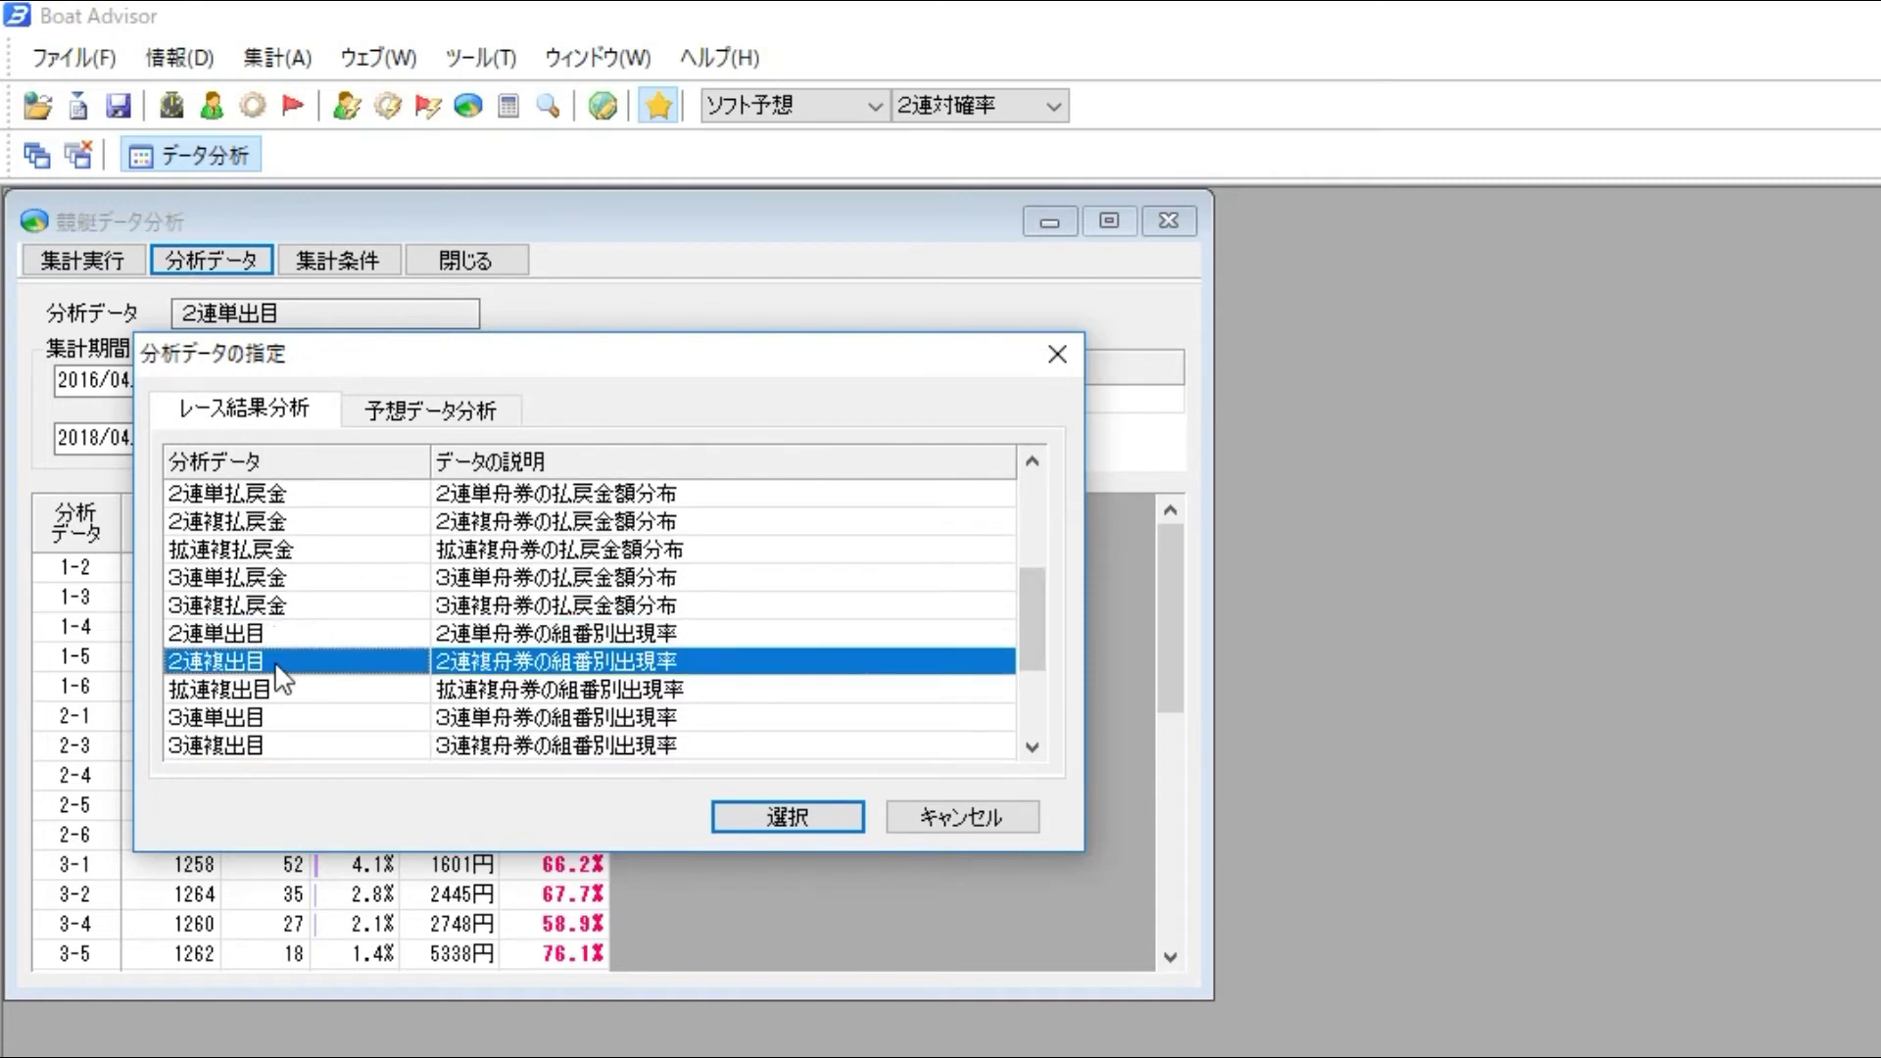
click(789, 818)
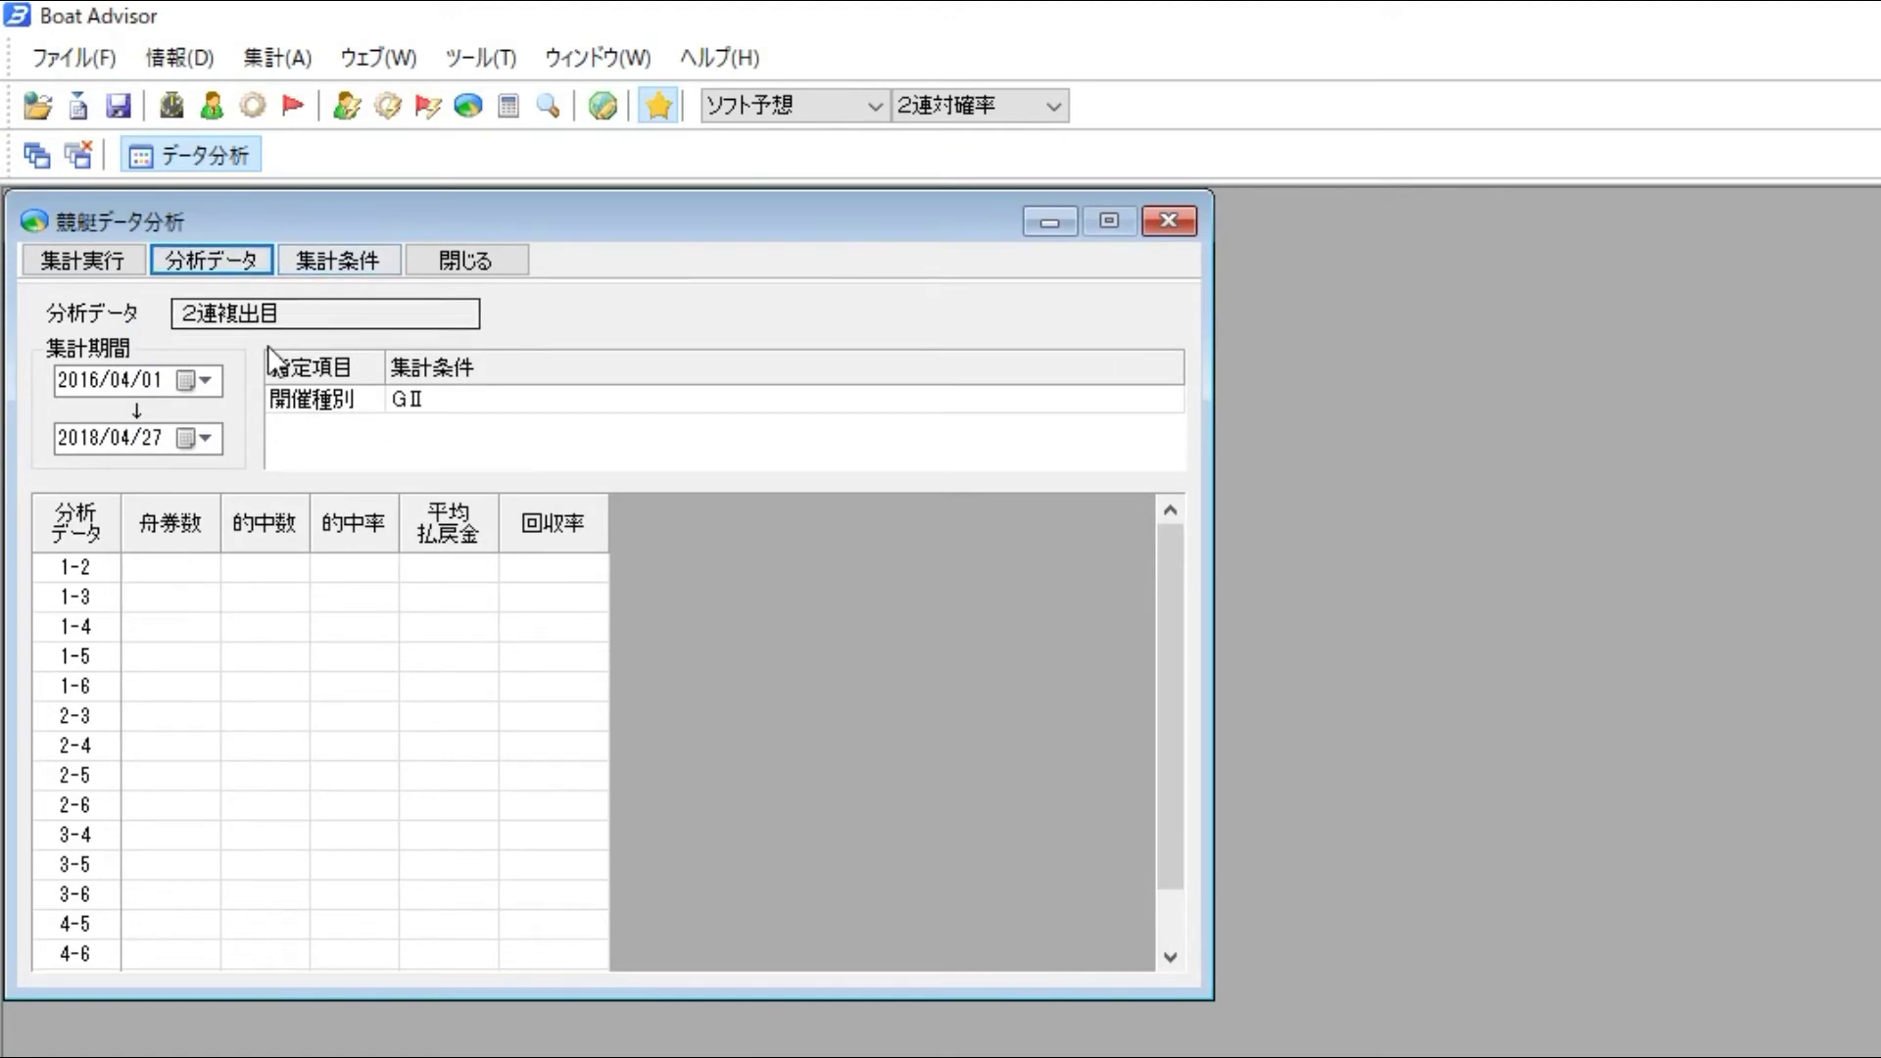
- Remove the 開催種別 condition and run the 2連複出目 aggregation across all event grades
click(307, 277)
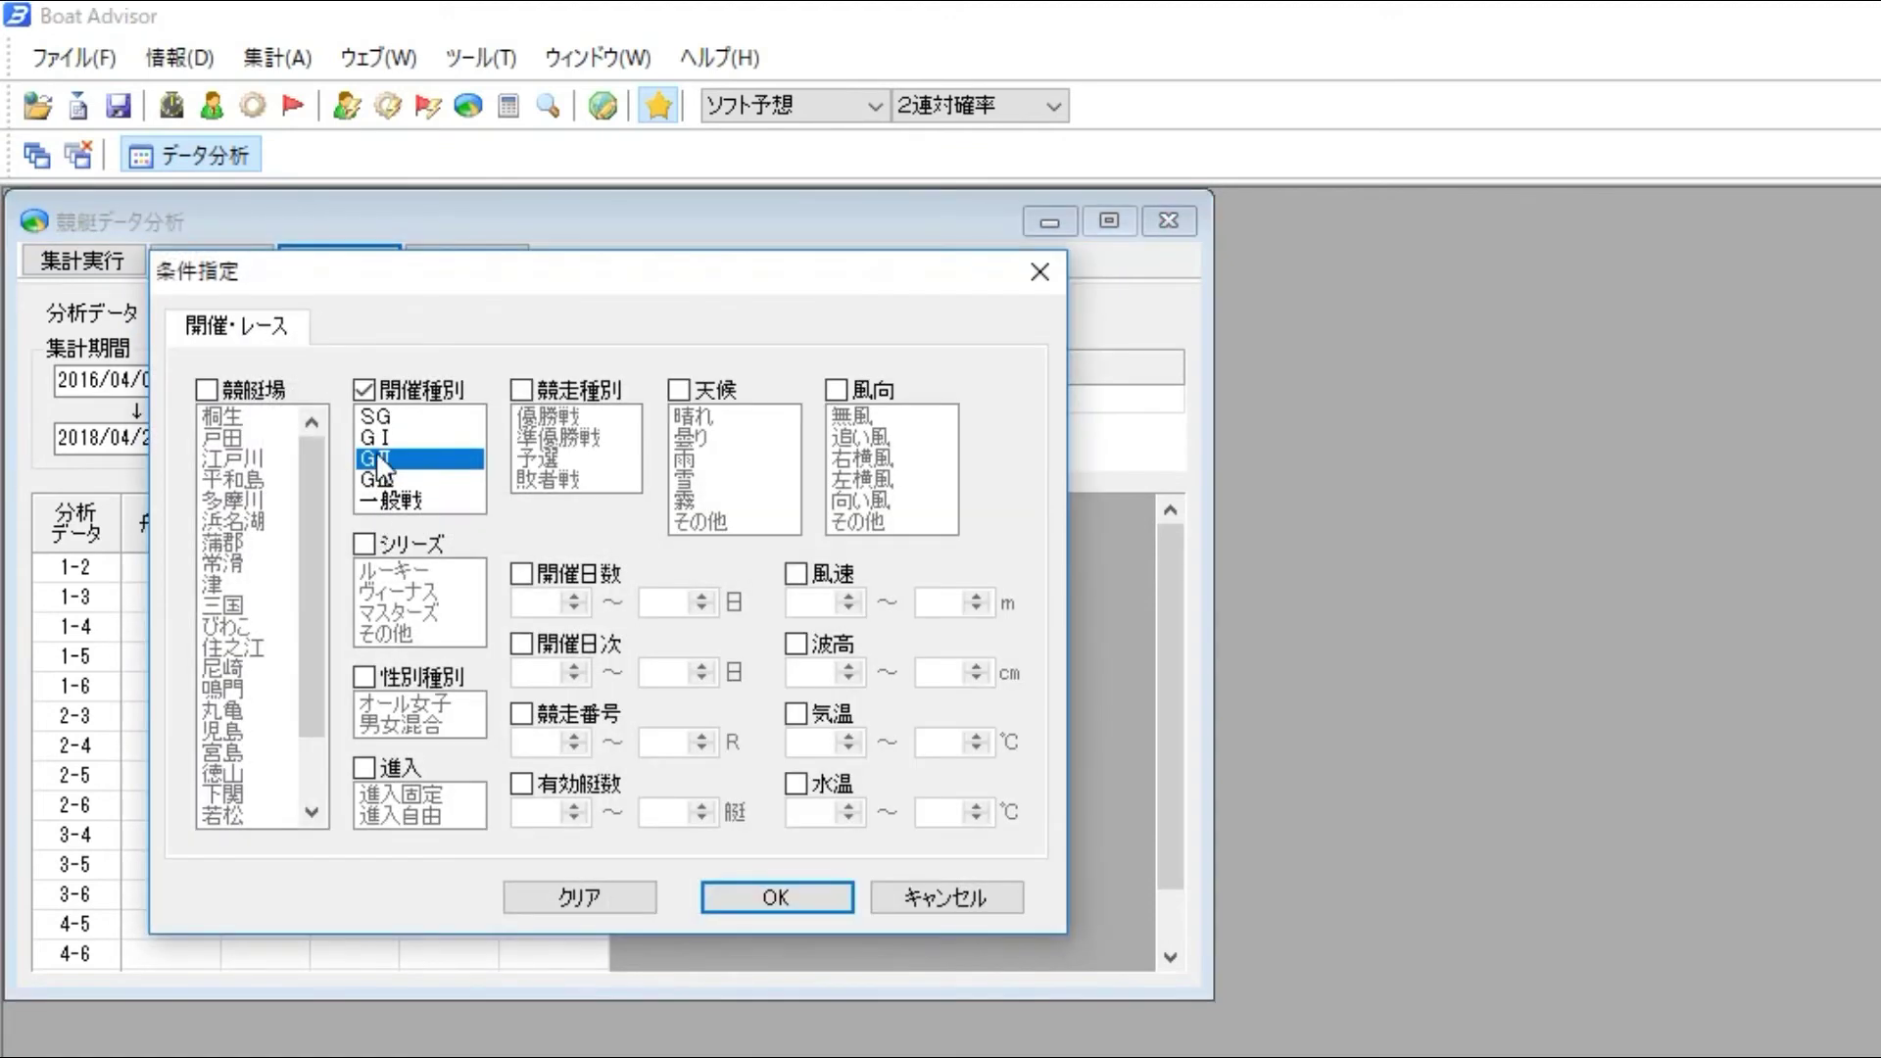
click(364, 390)
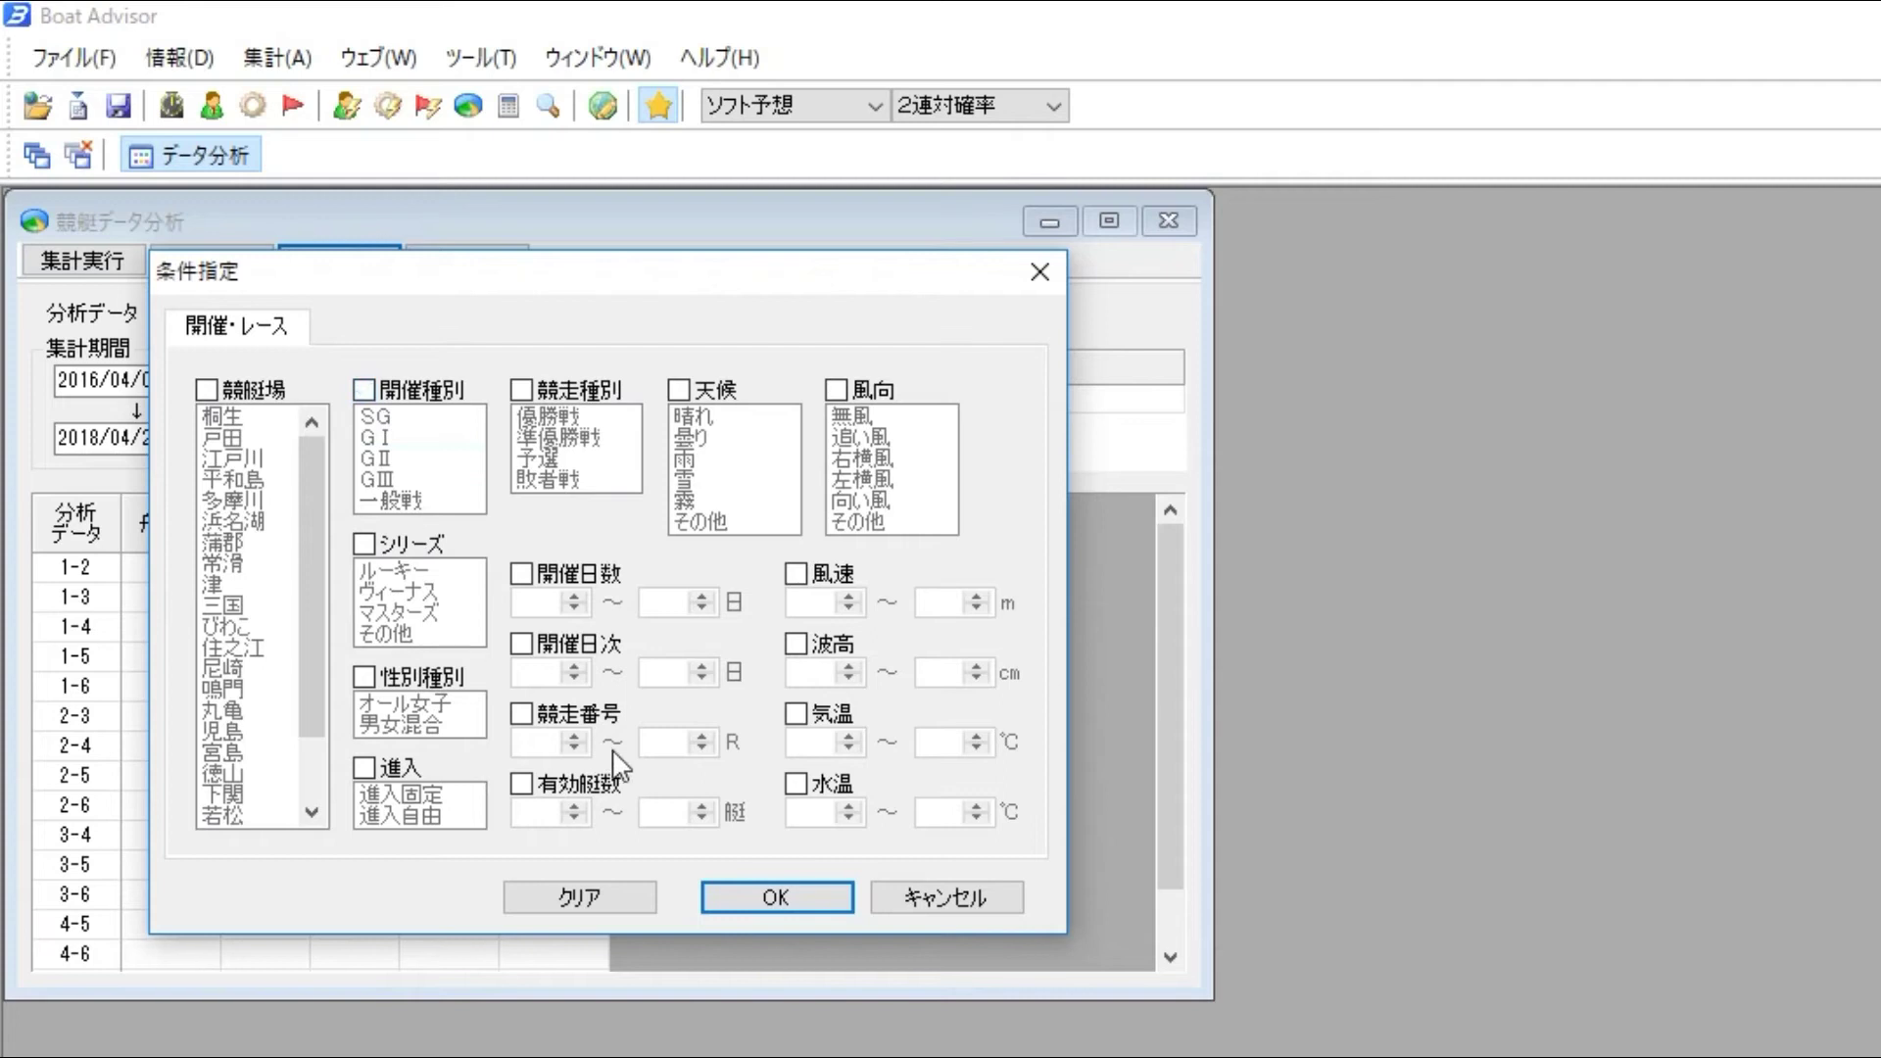
click(733, 903)
click(110, 262)
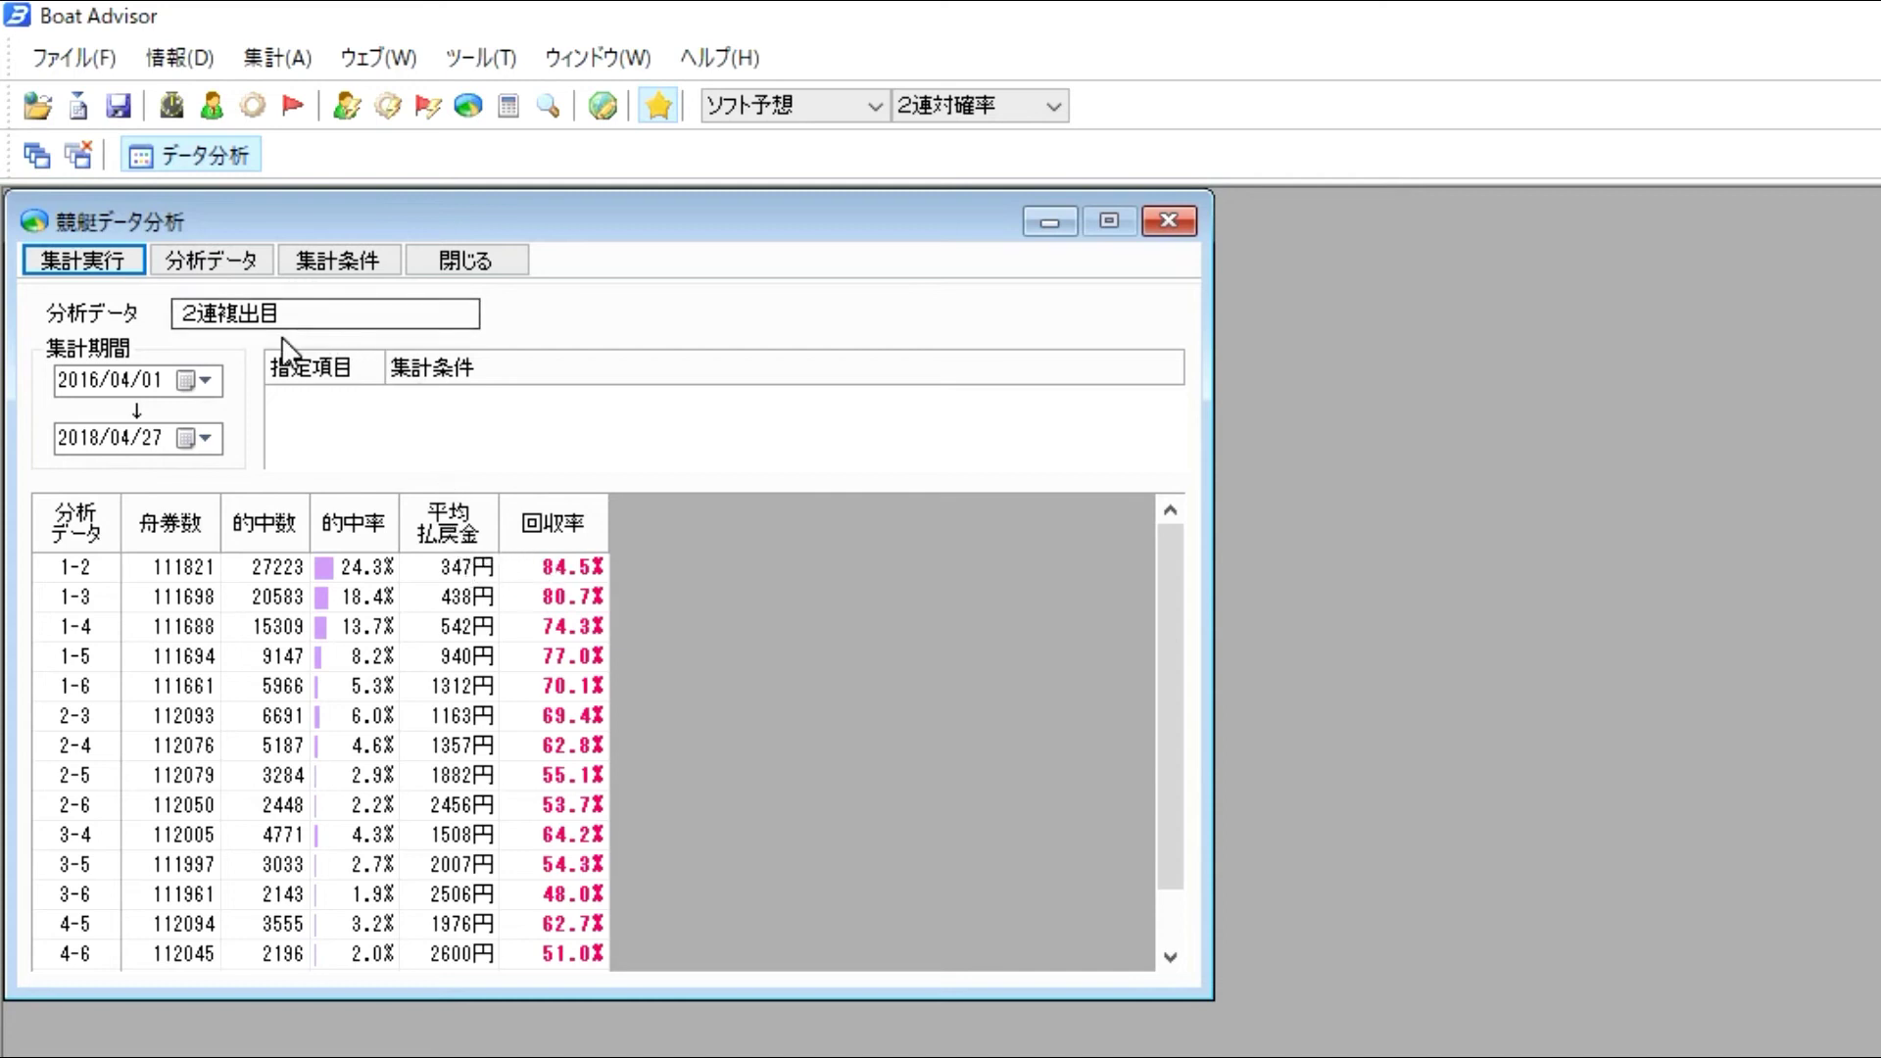
click(343, 268)
click(365, 392)
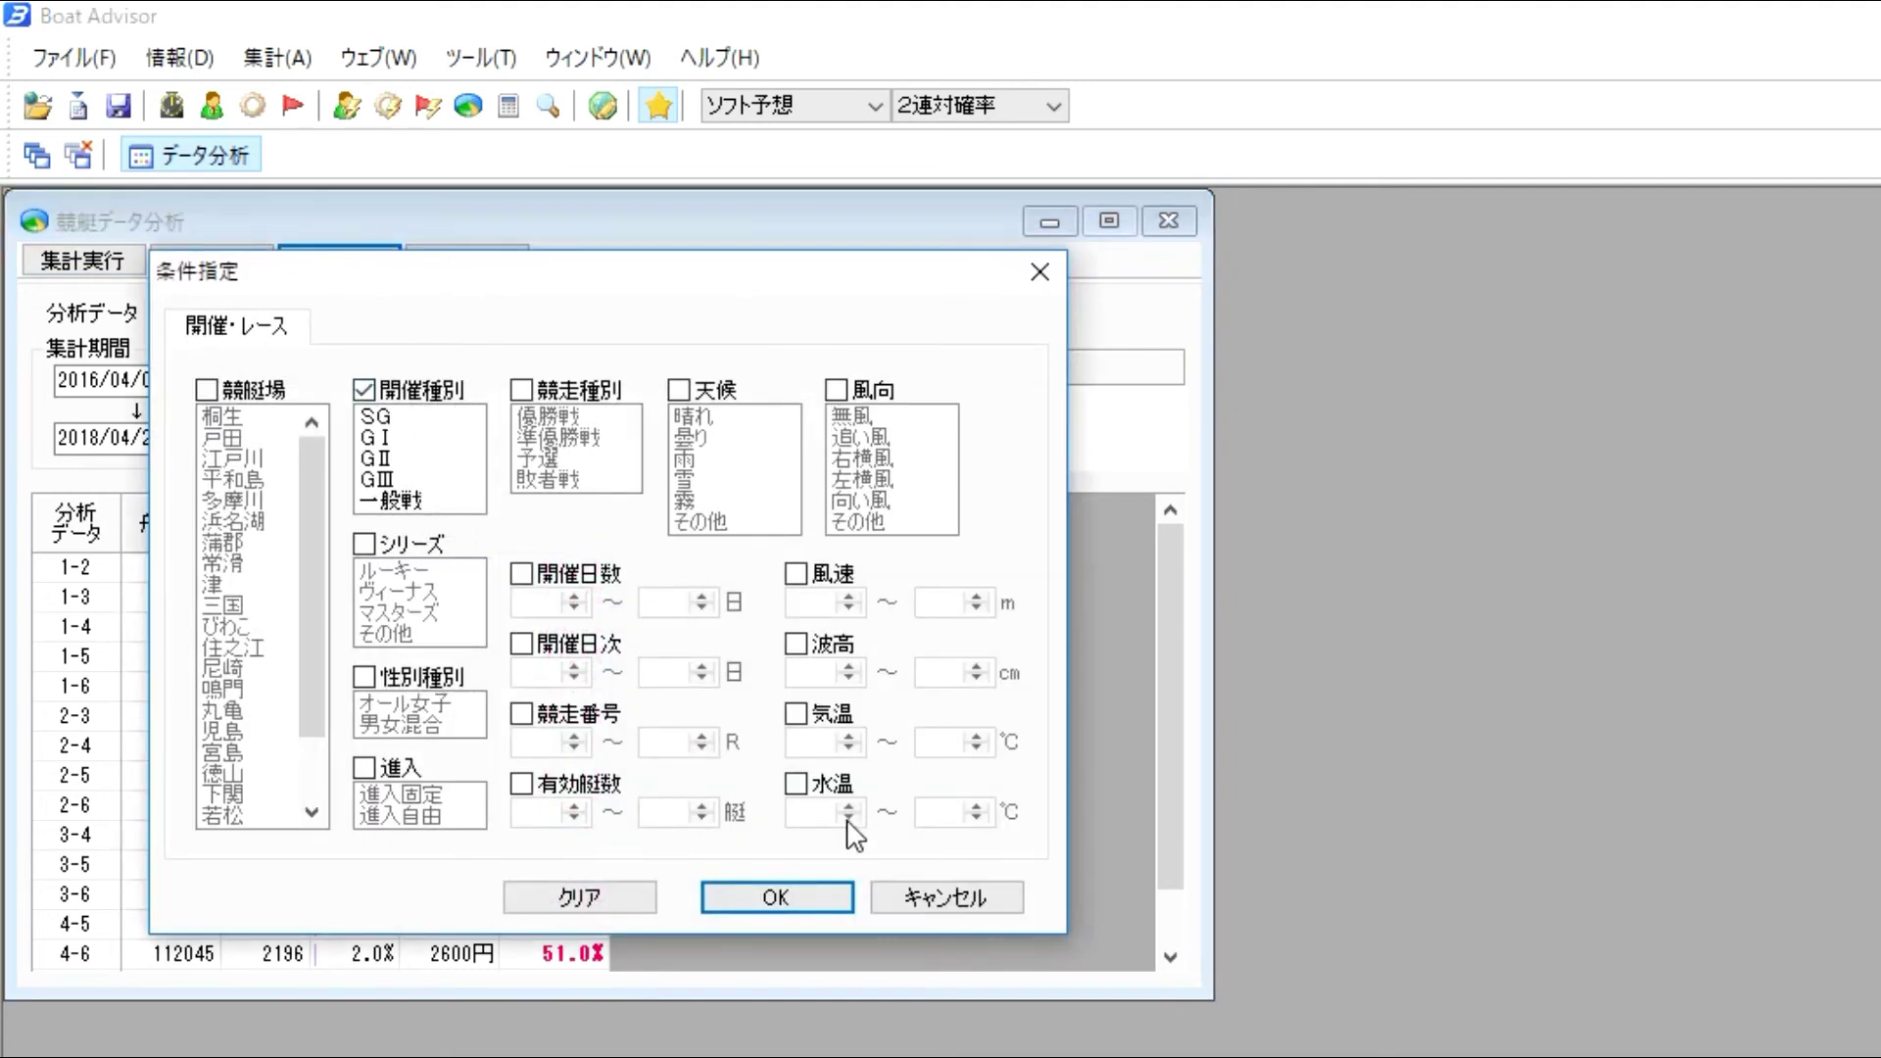
click(929, 904)
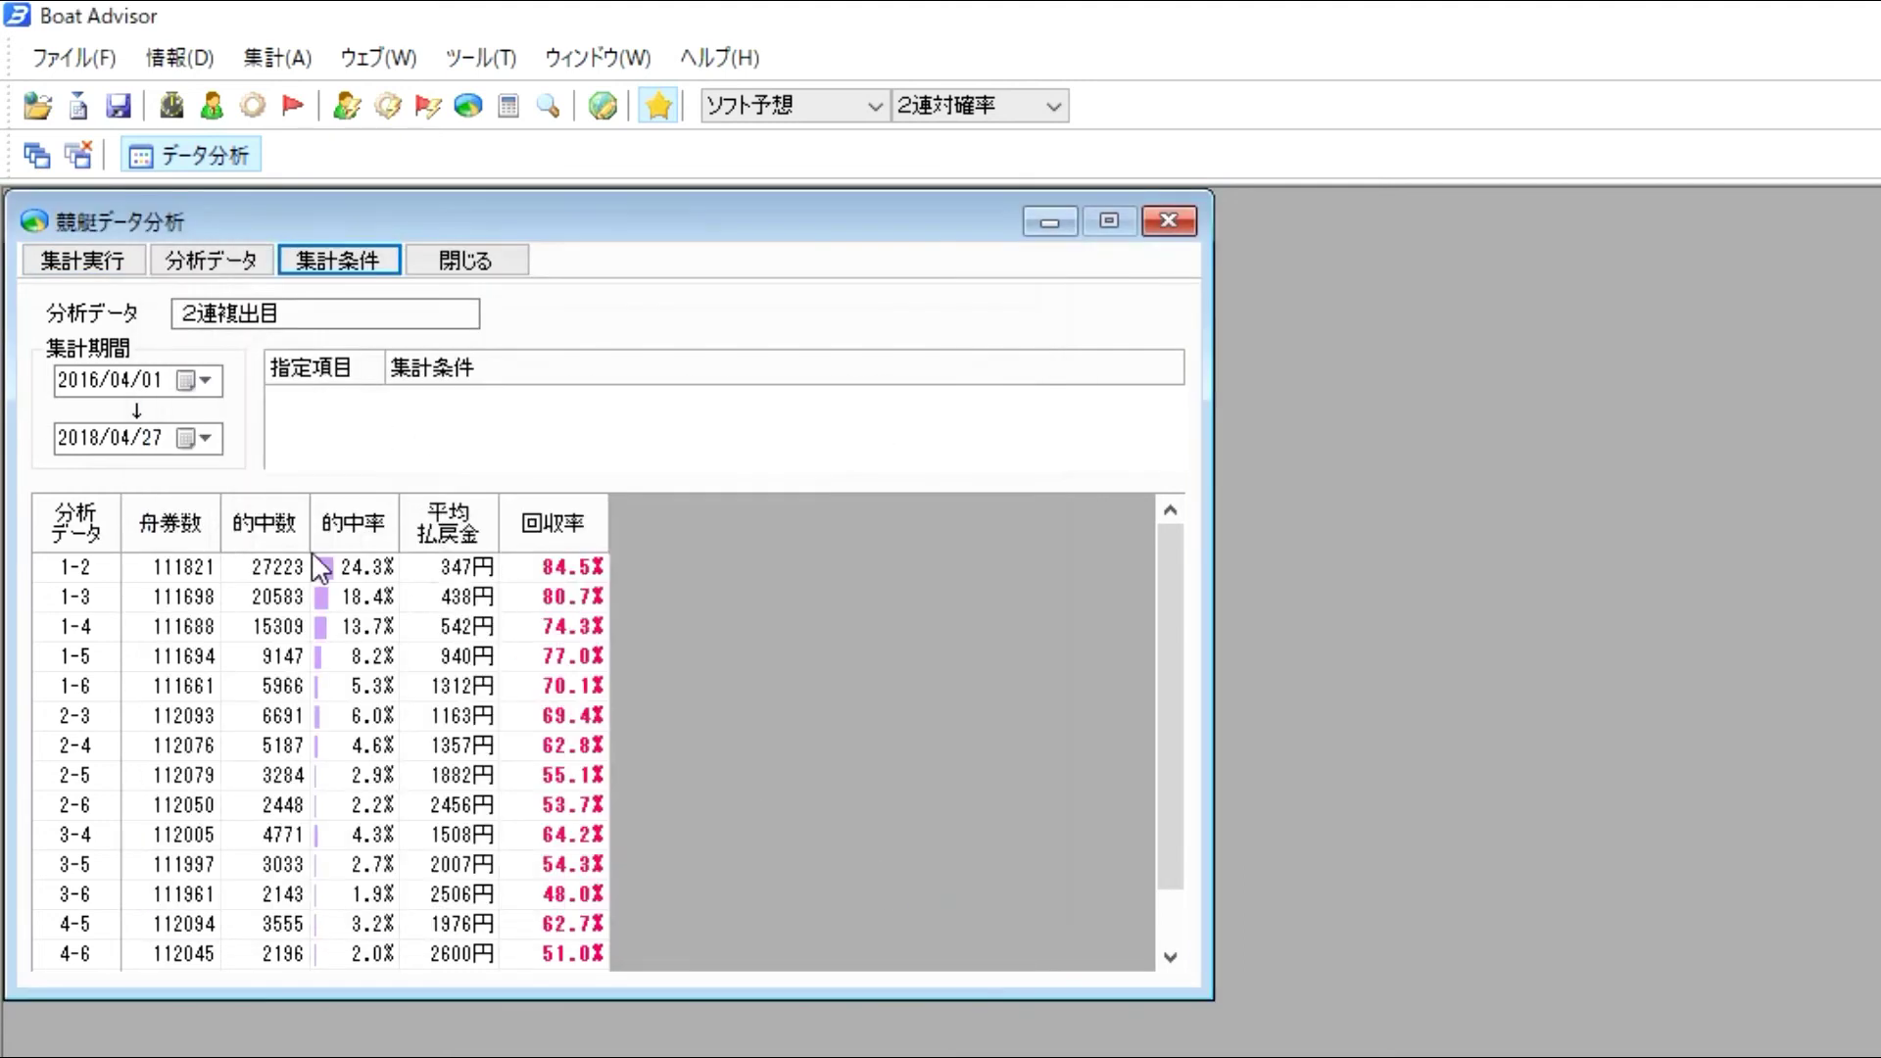
- Enable the 開催種別 condition with SG only and run the 2連複出目 aggregation
click(338, 262)
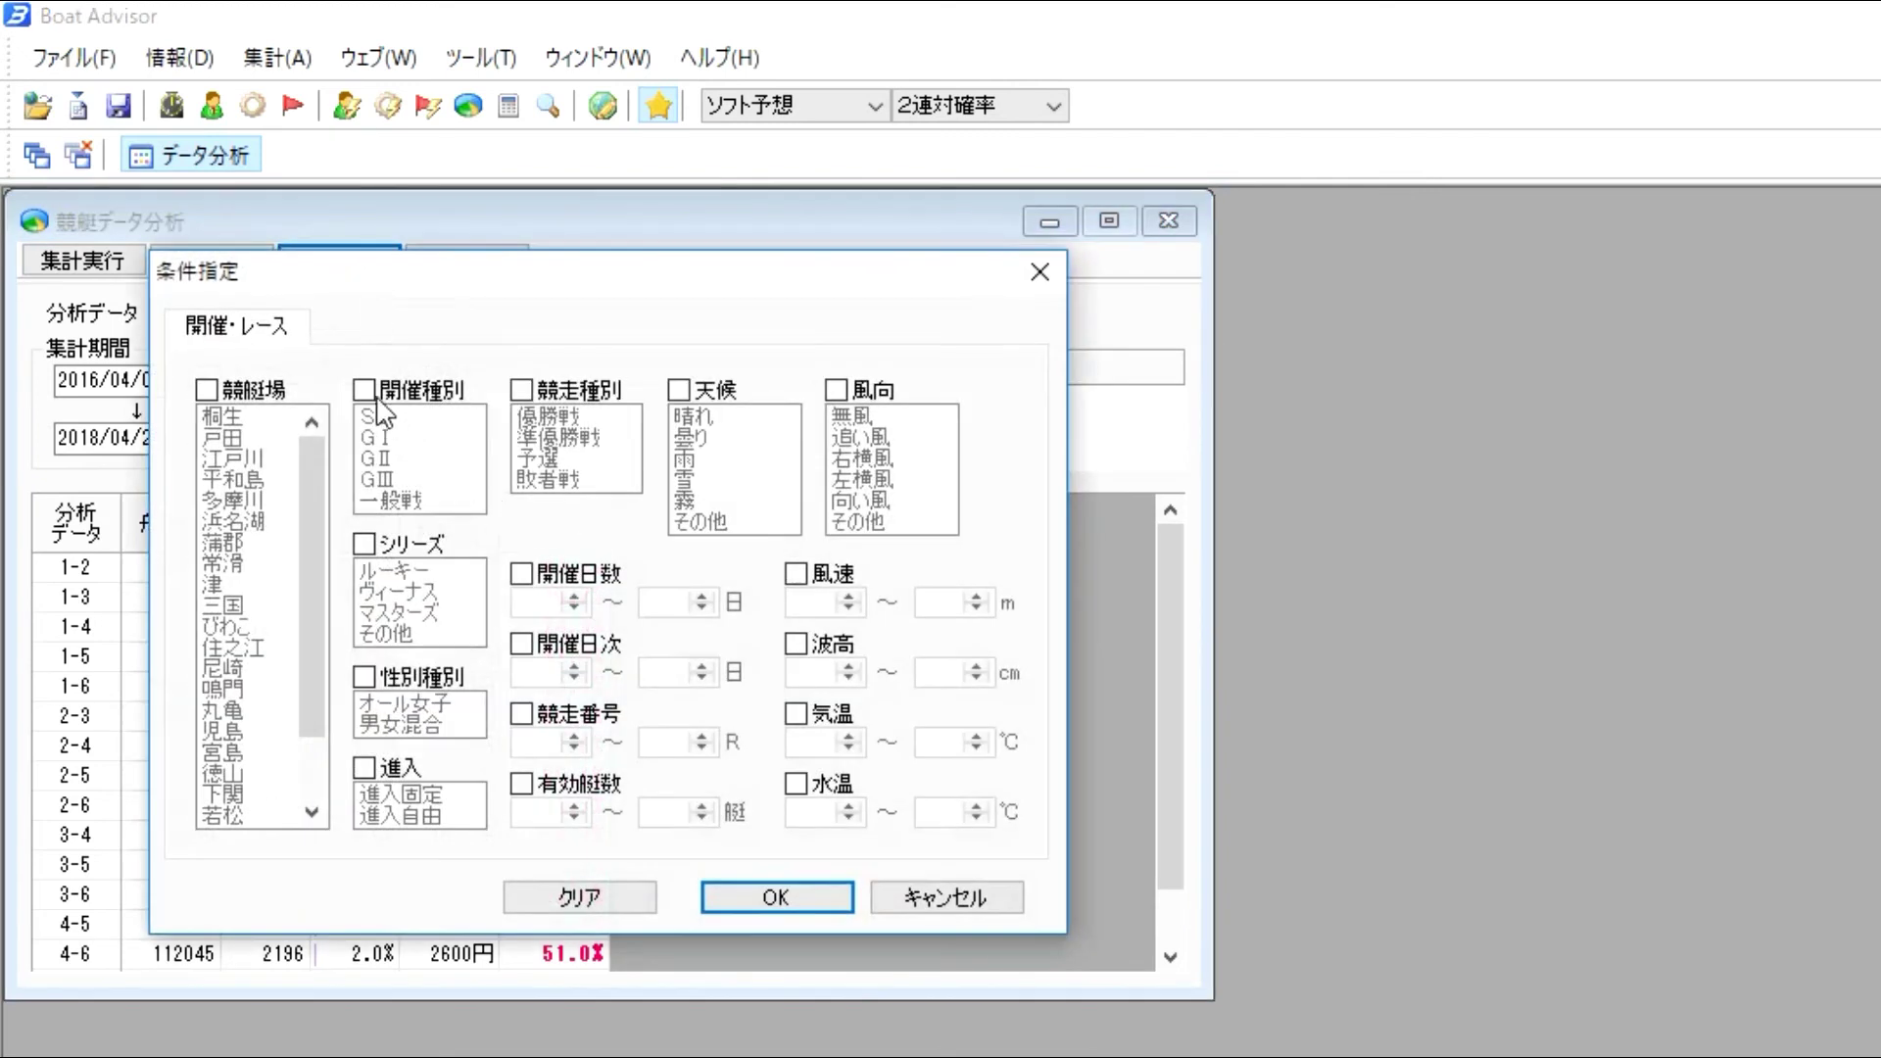
click(365, 391)
click(378, 421)
click(725, 894)
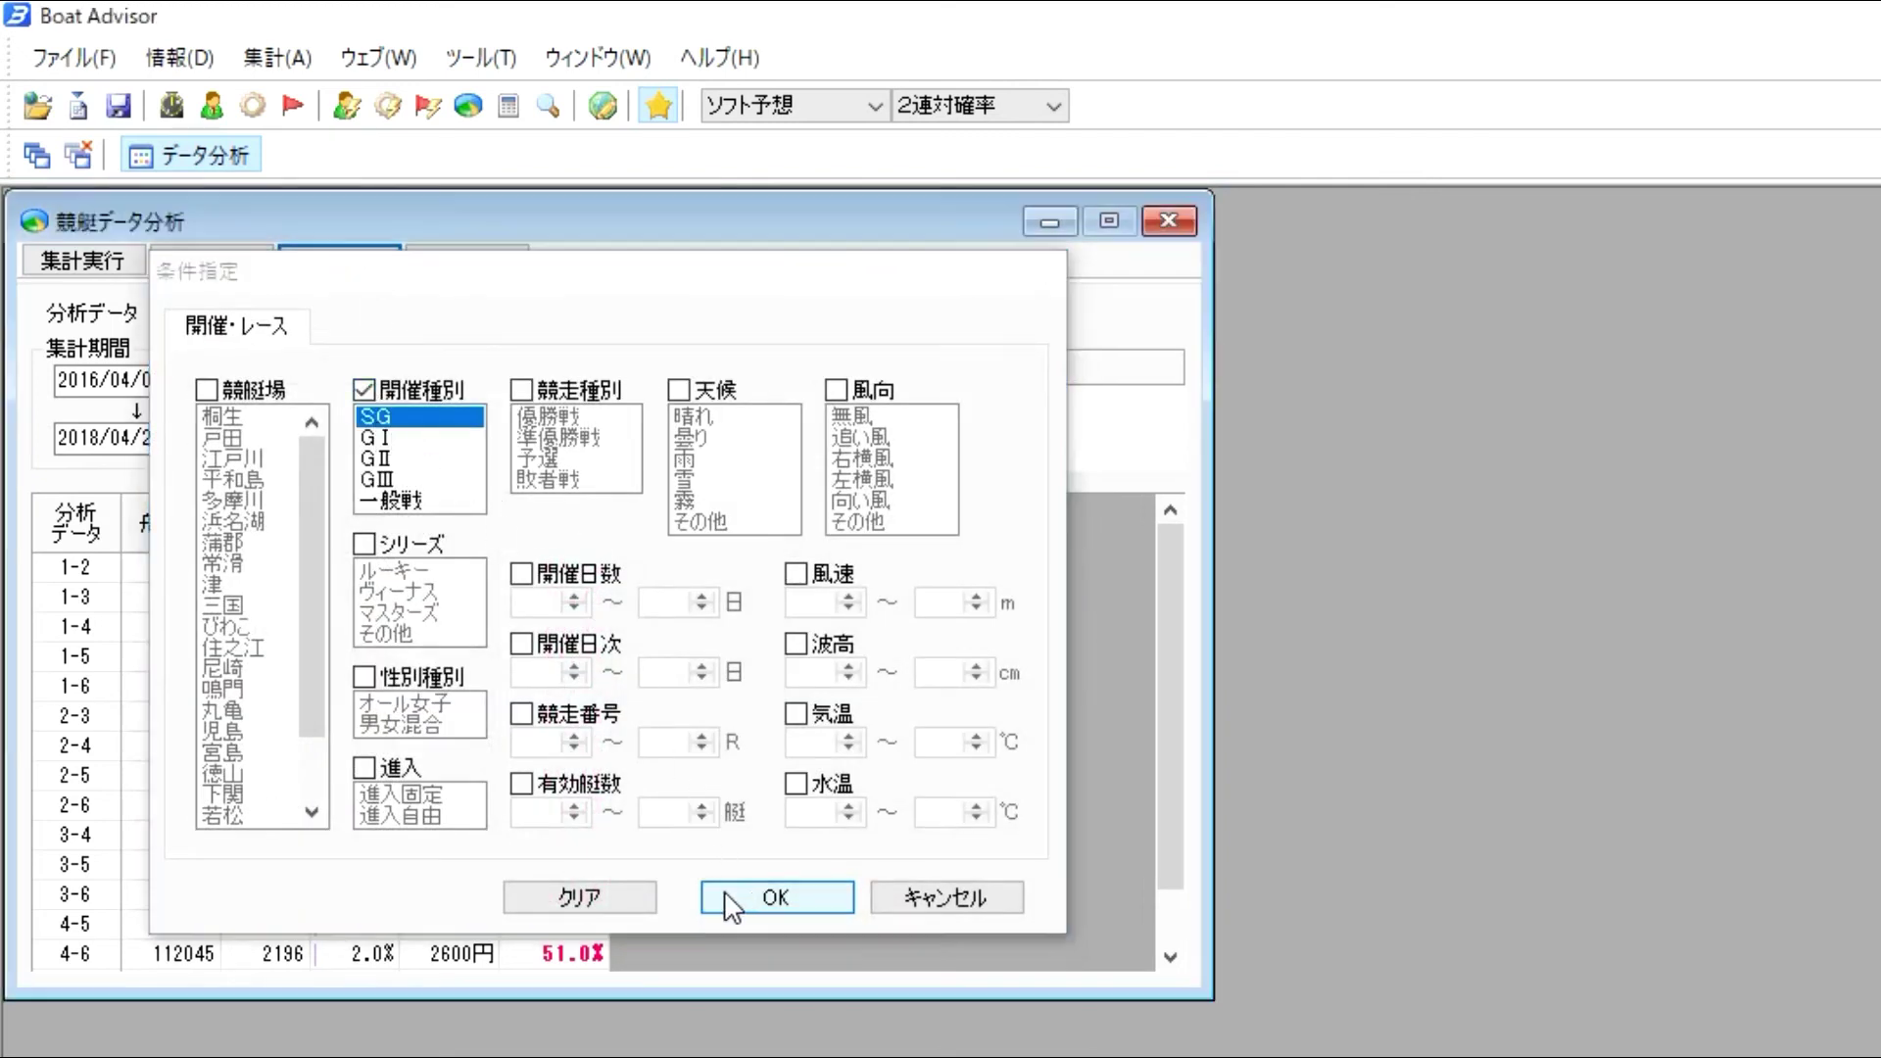
click(129, 262)
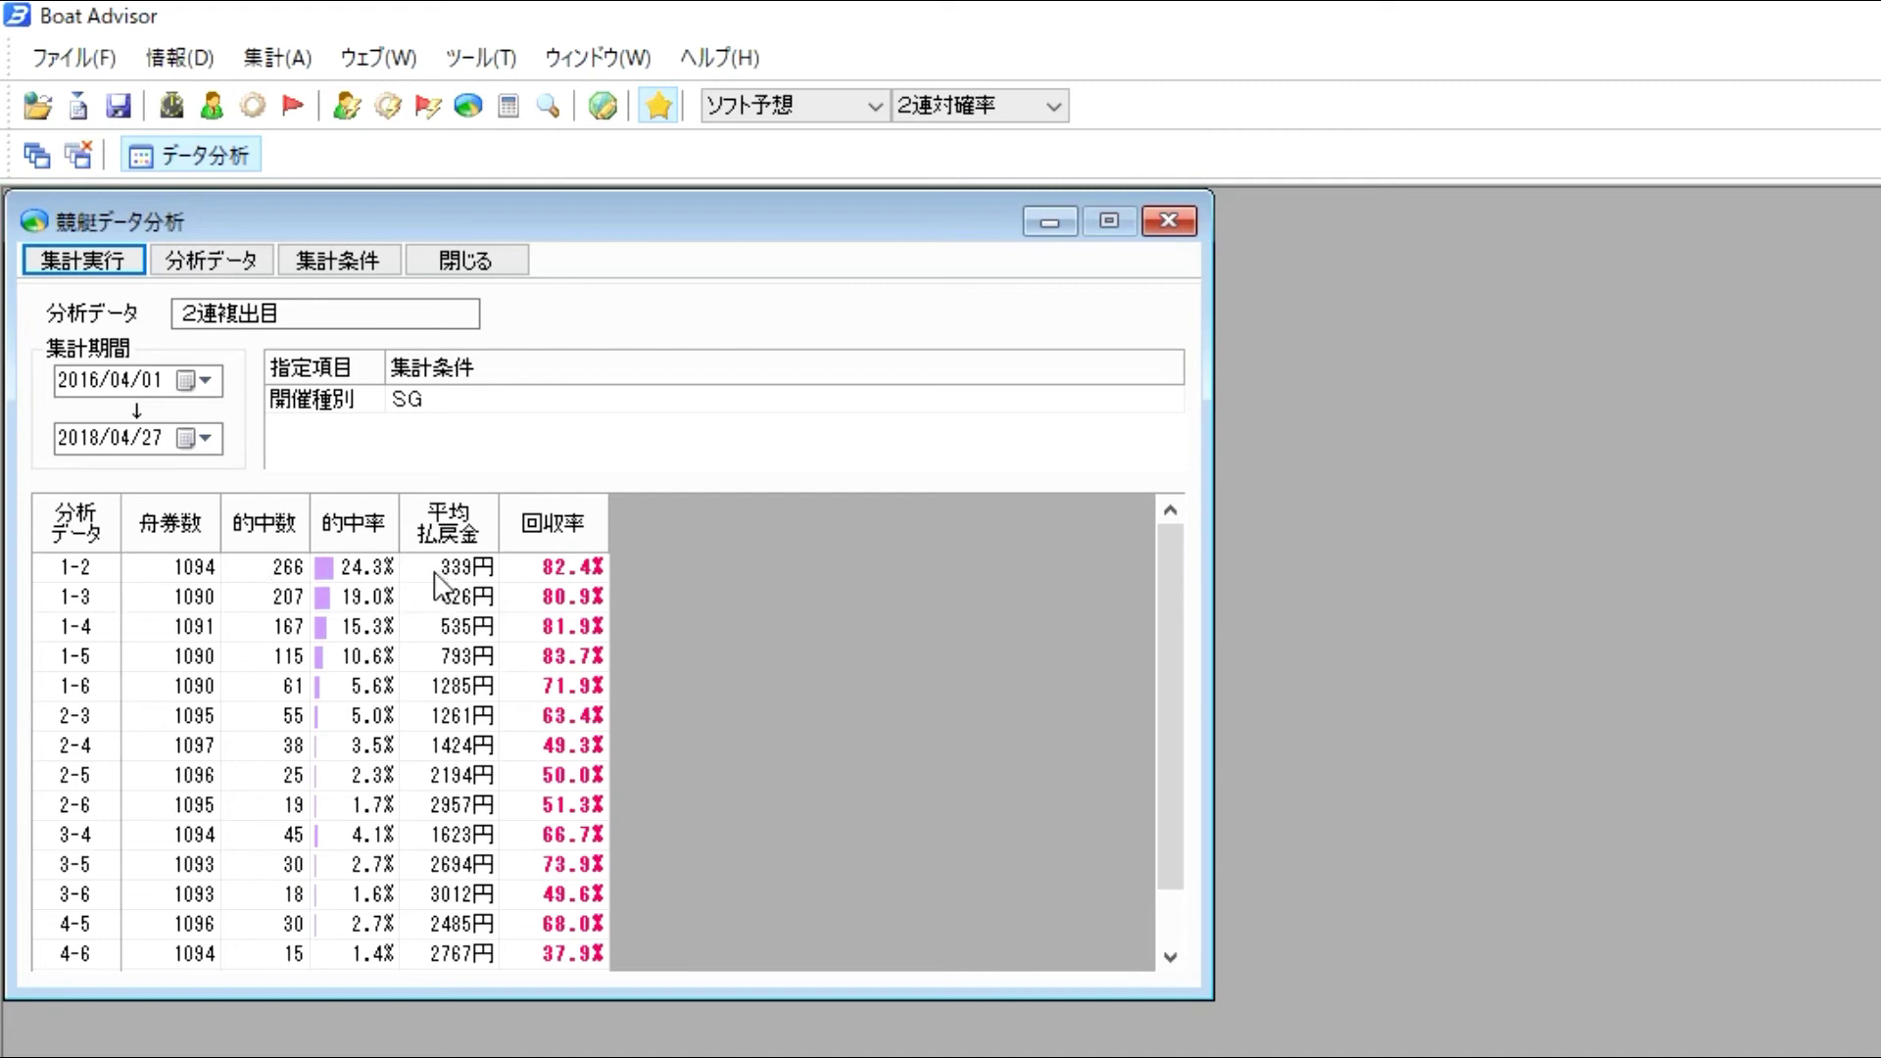
- Rerun the 2連複出目 aggregation with the 開催種別 condition set to GⅠ only
click(343, 261)
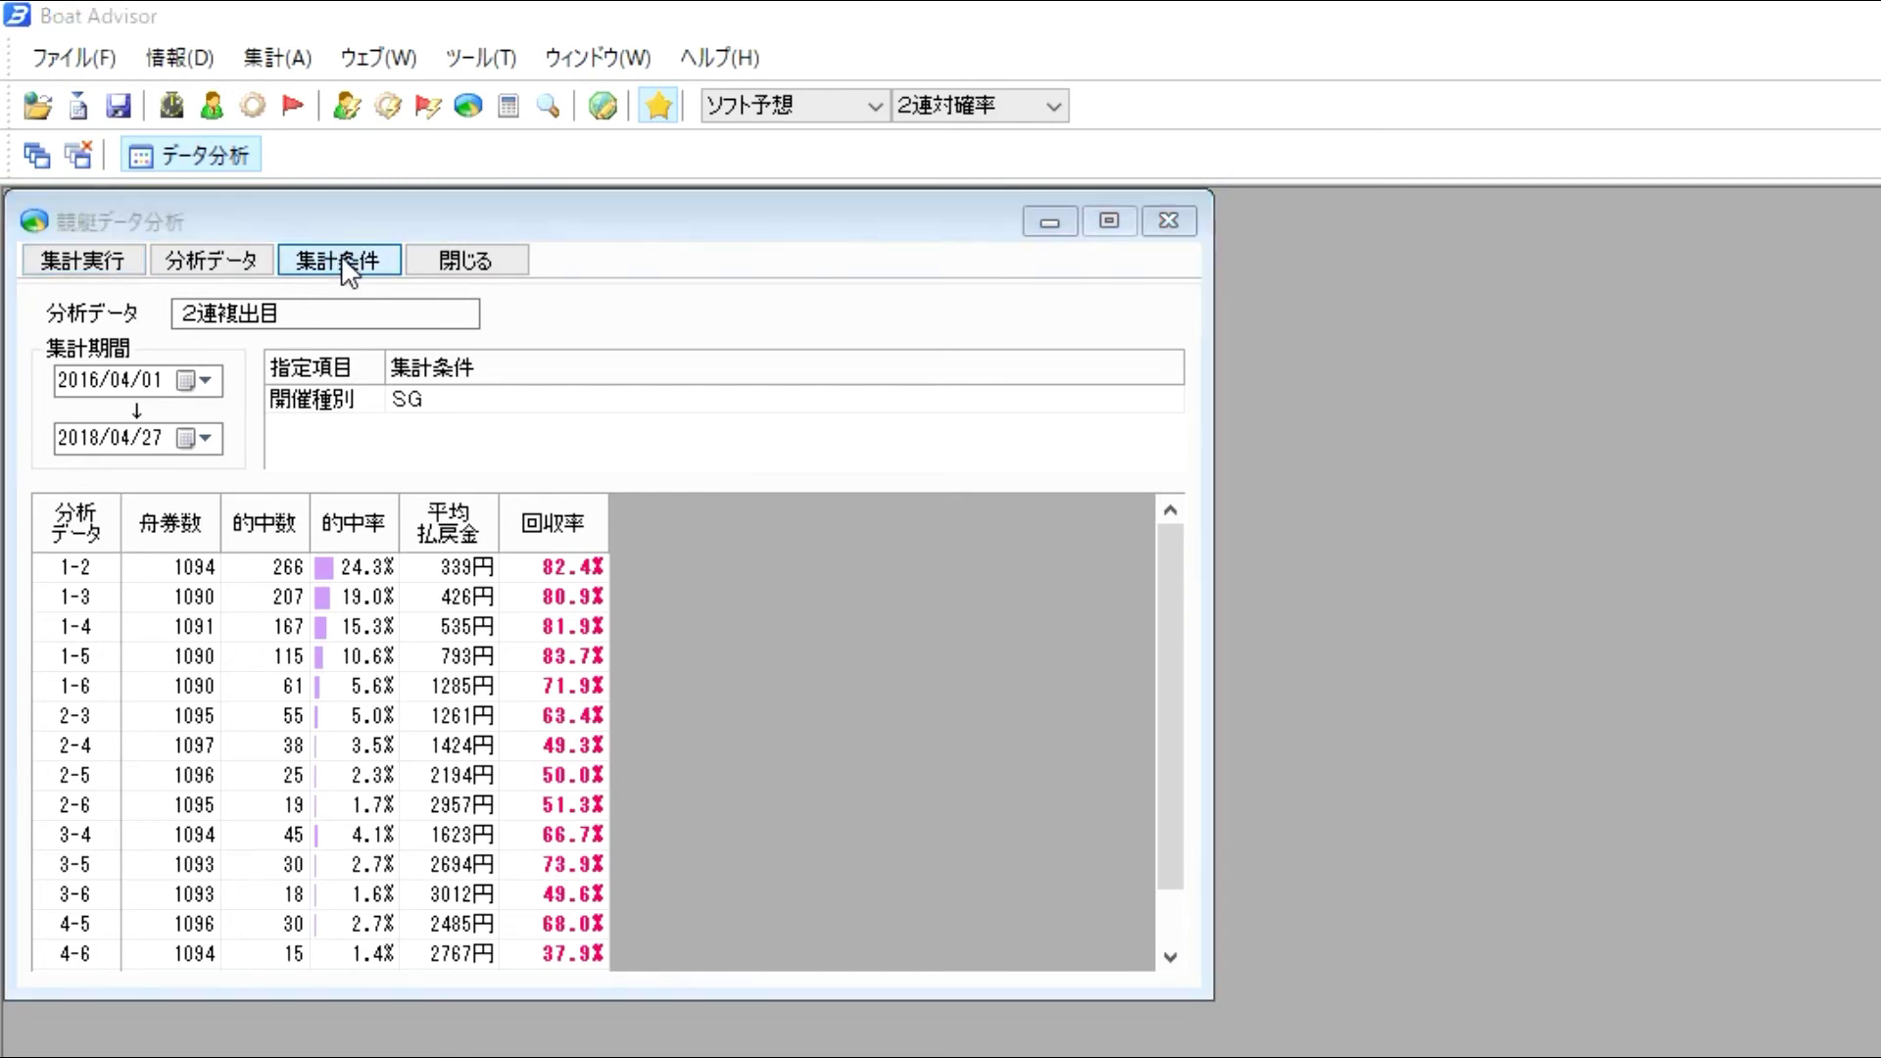
click(407, 439)
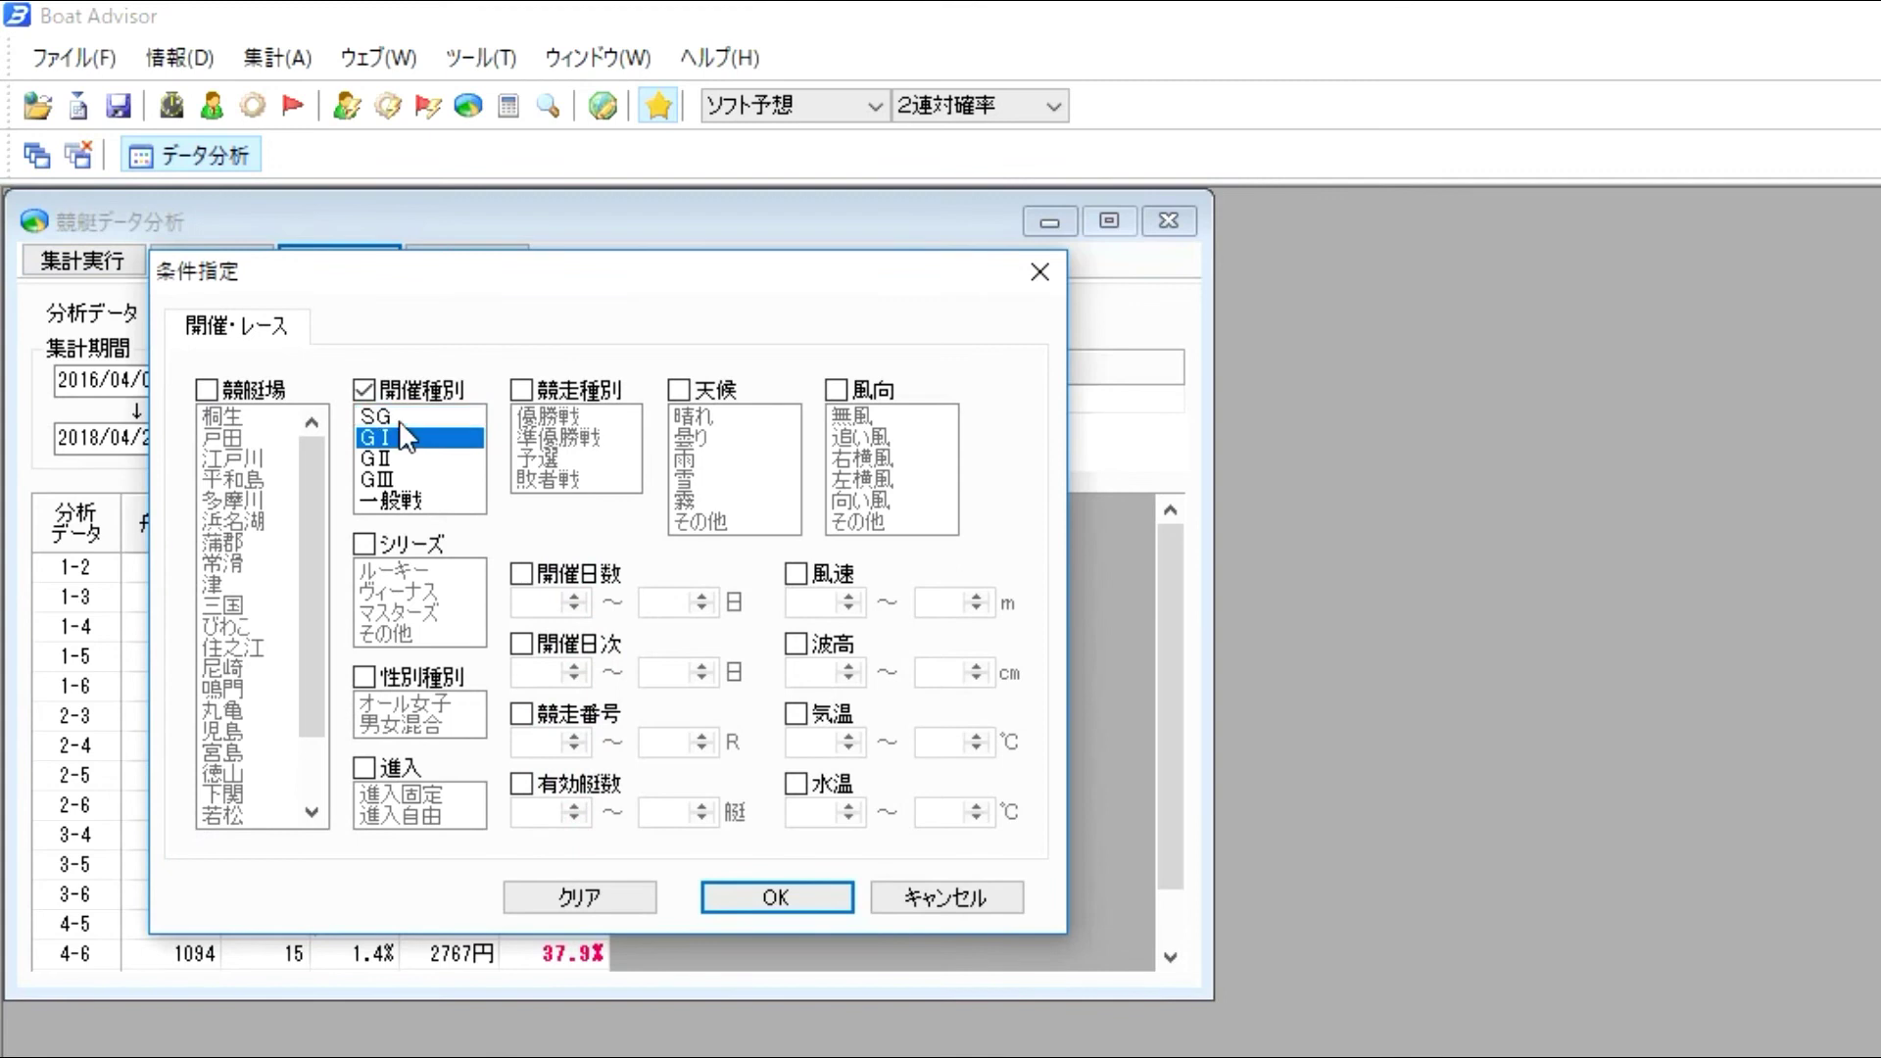
click(740, 882)
click(104, 260)
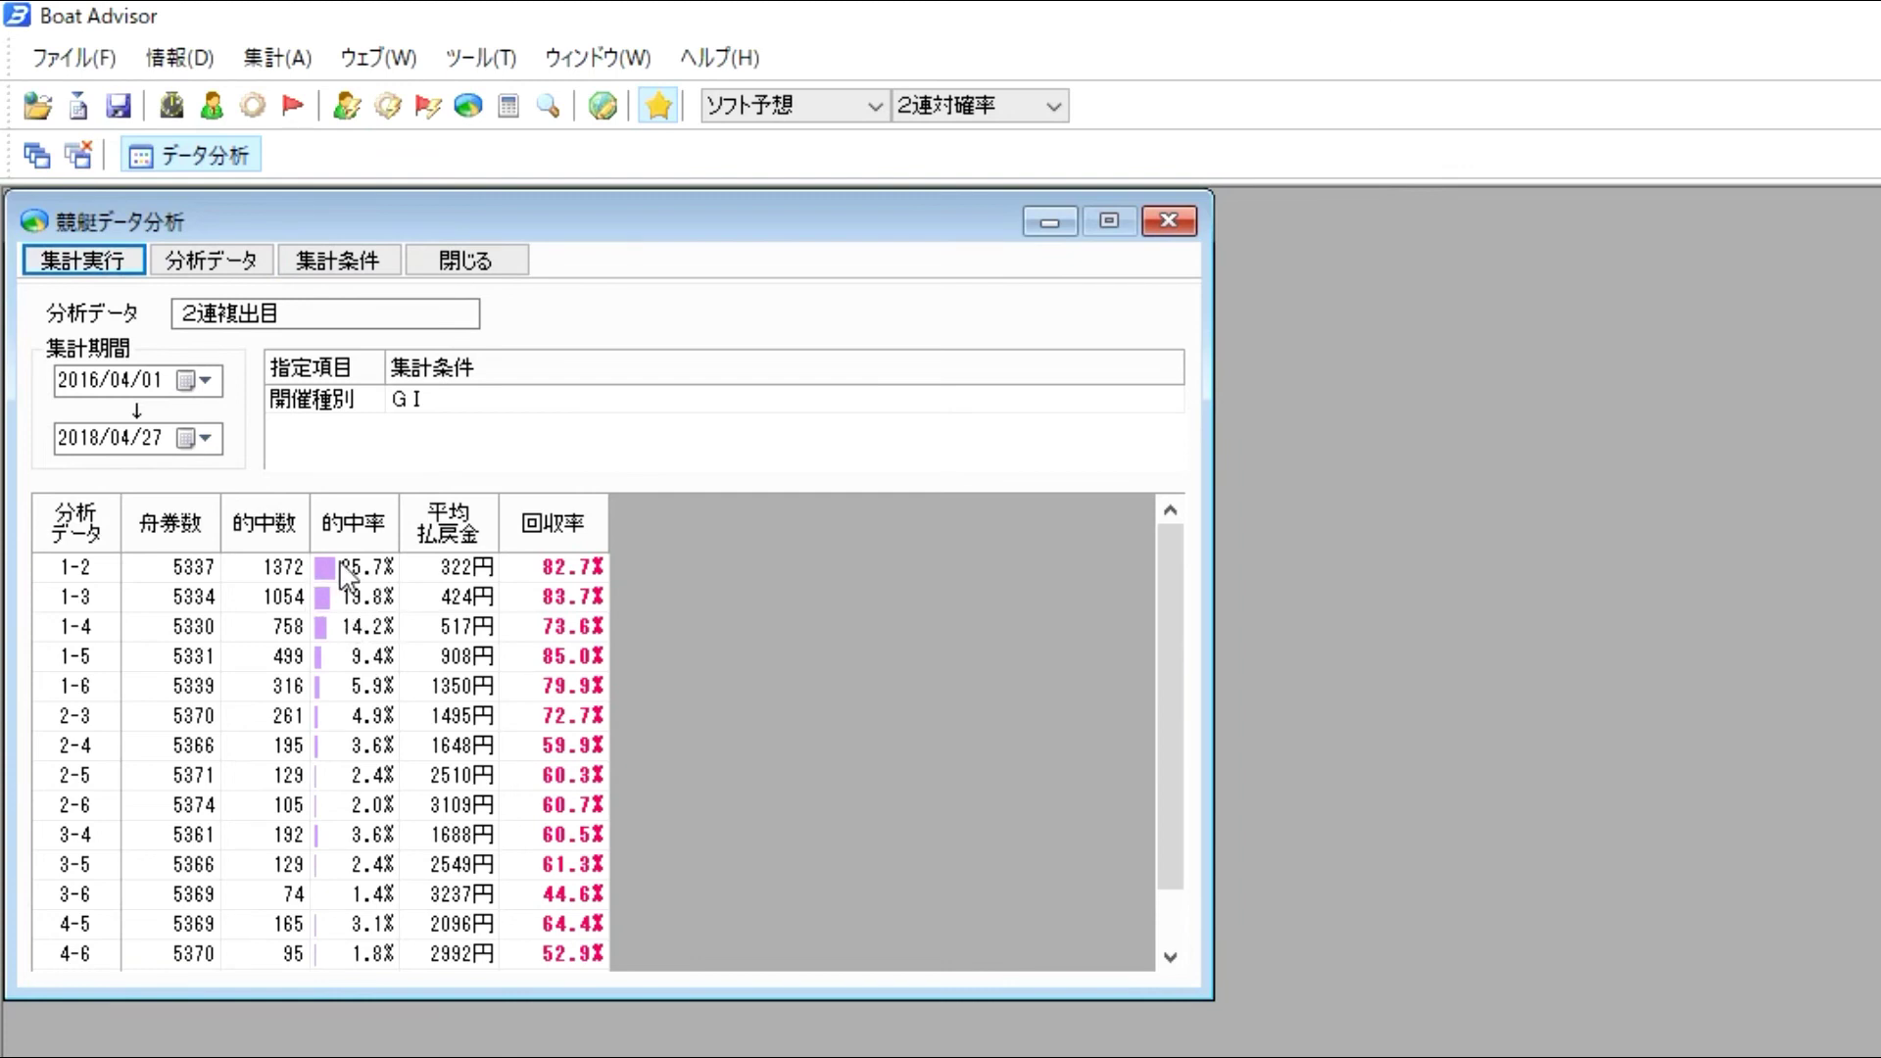
- Rerun the 2連複出目 aggregation with the 開催種別 condition set to GⅡ only
click(369, 259)
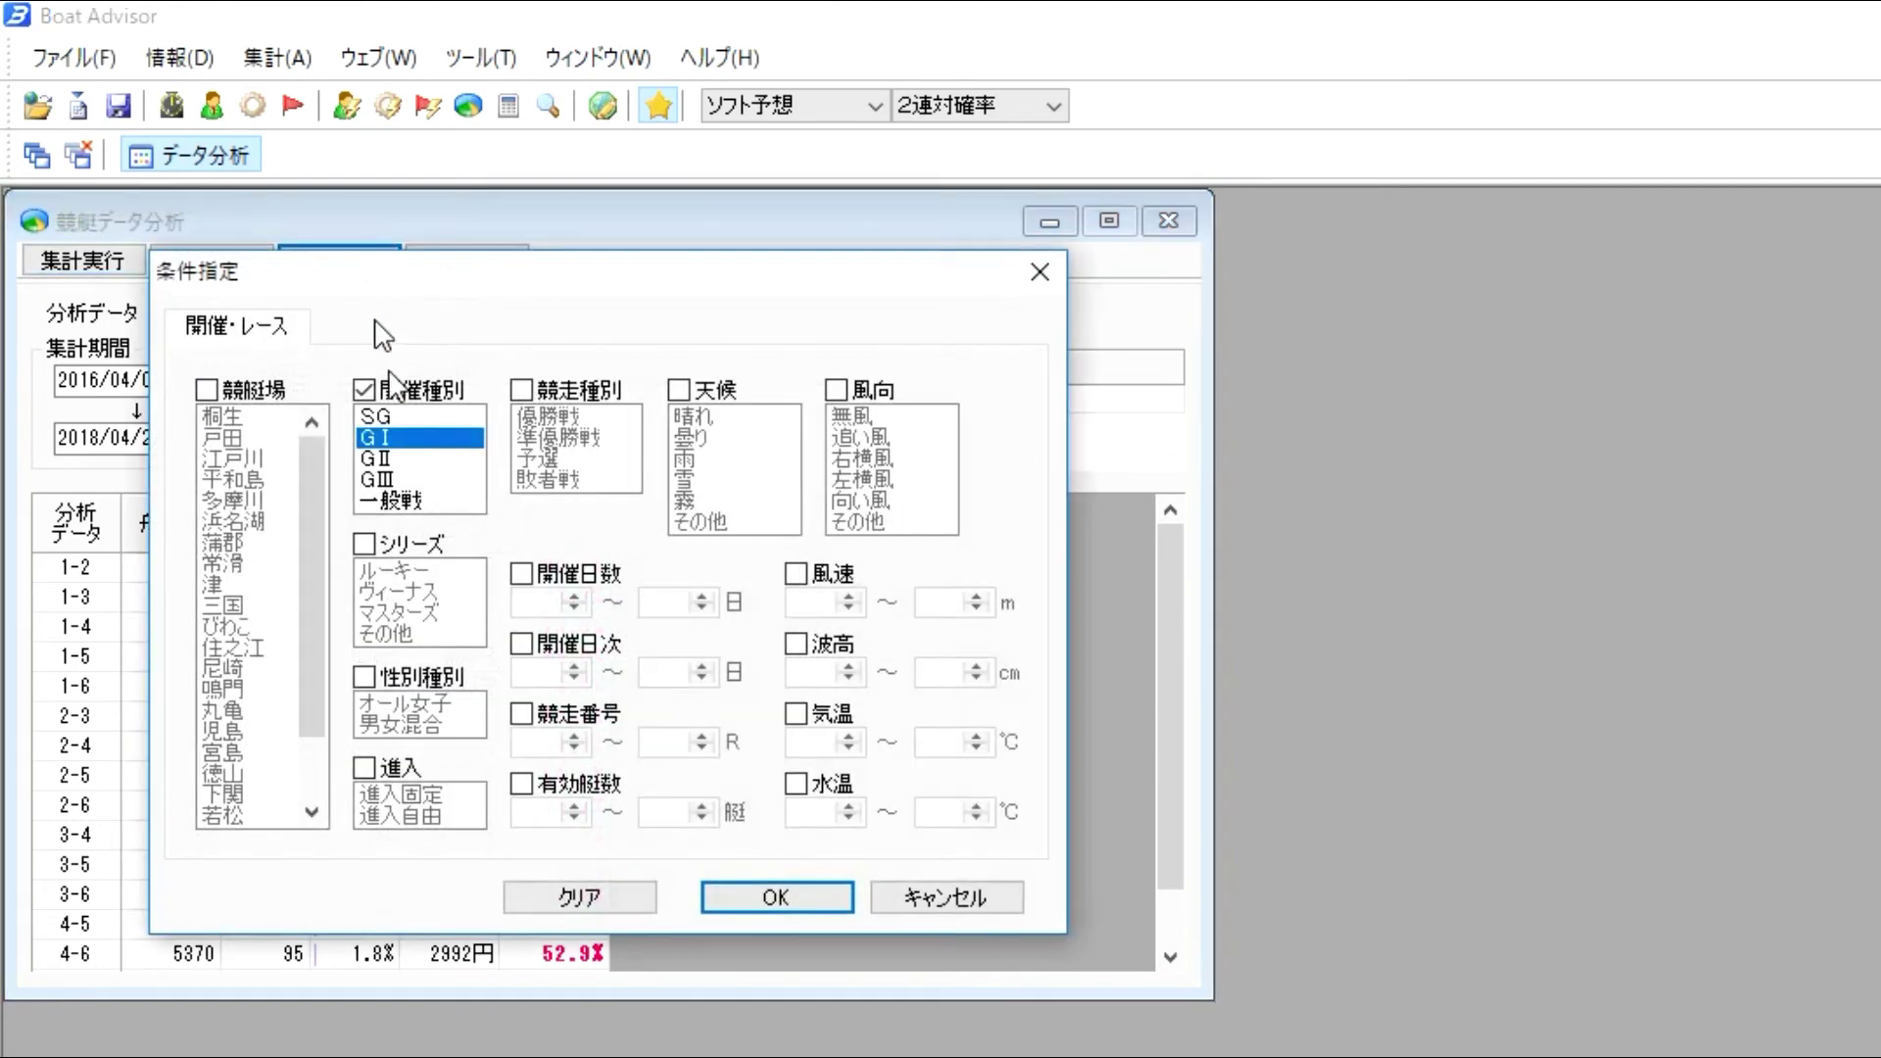
click(405, 455)
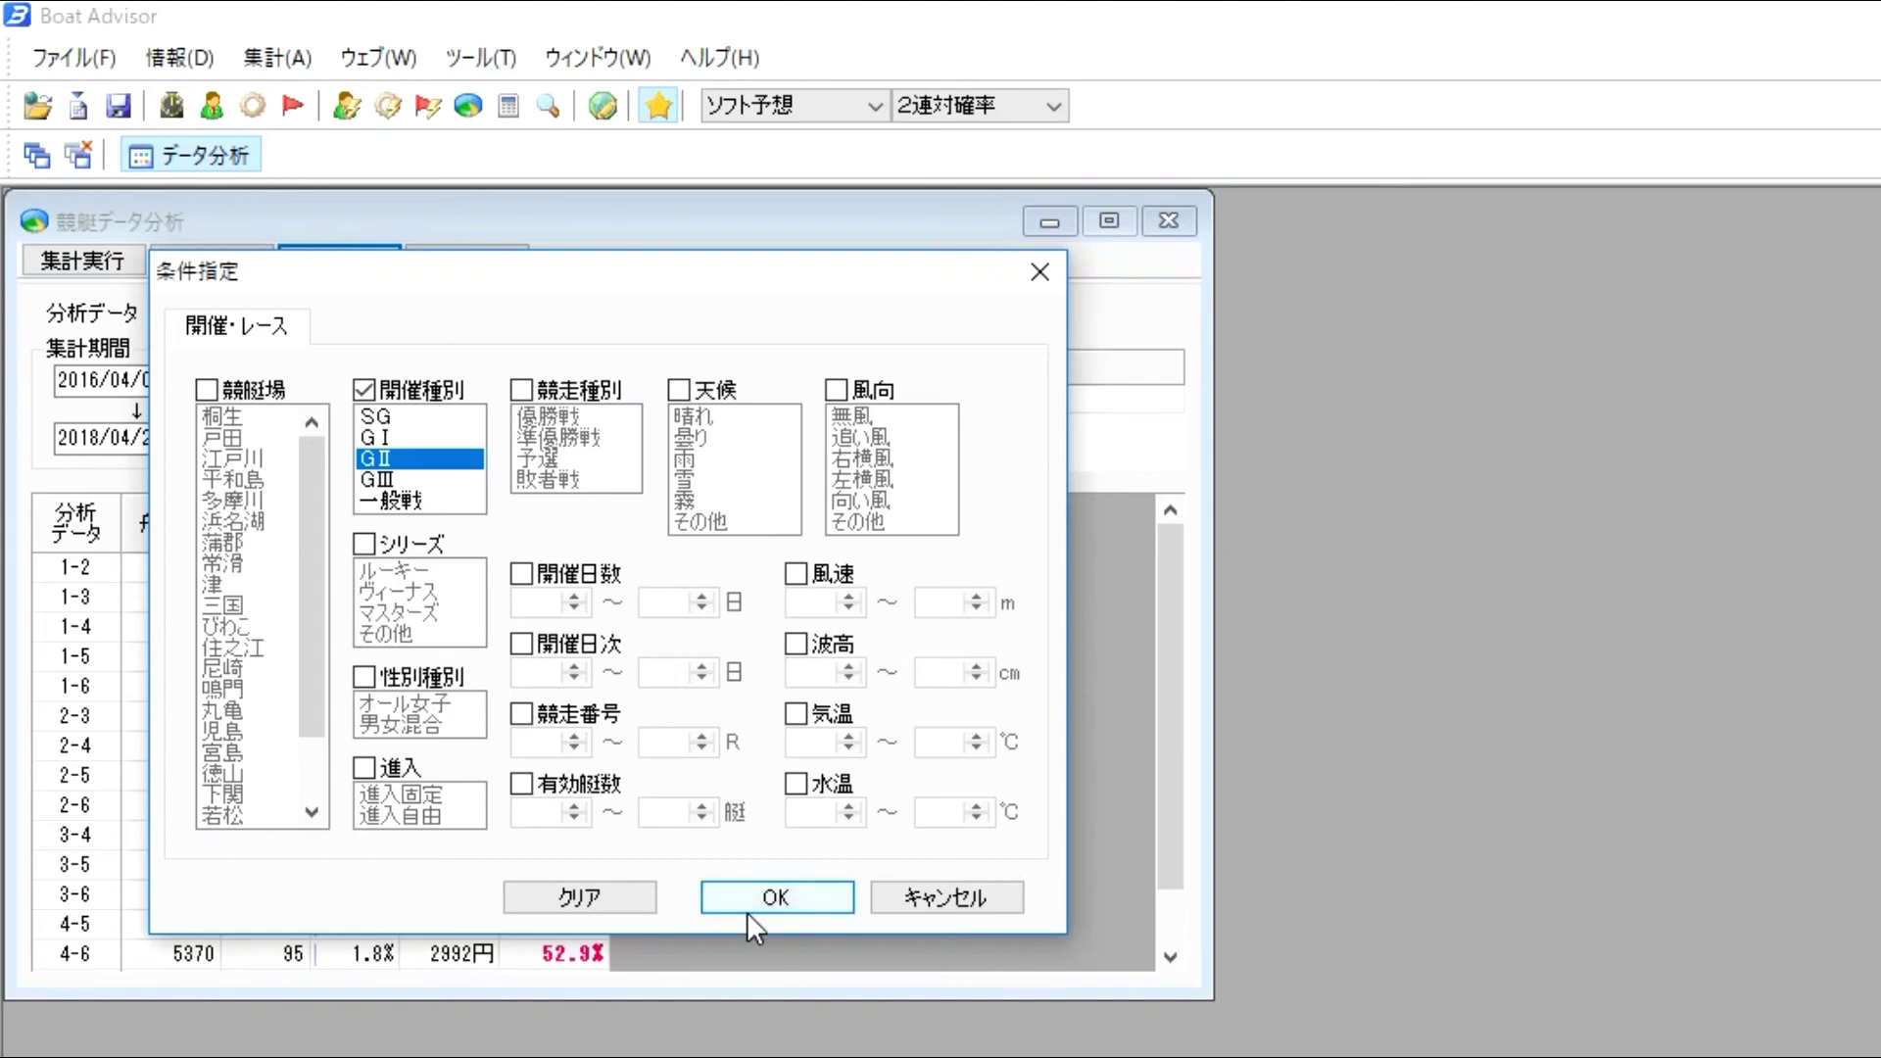
click(748, 907)
click(127, 268)
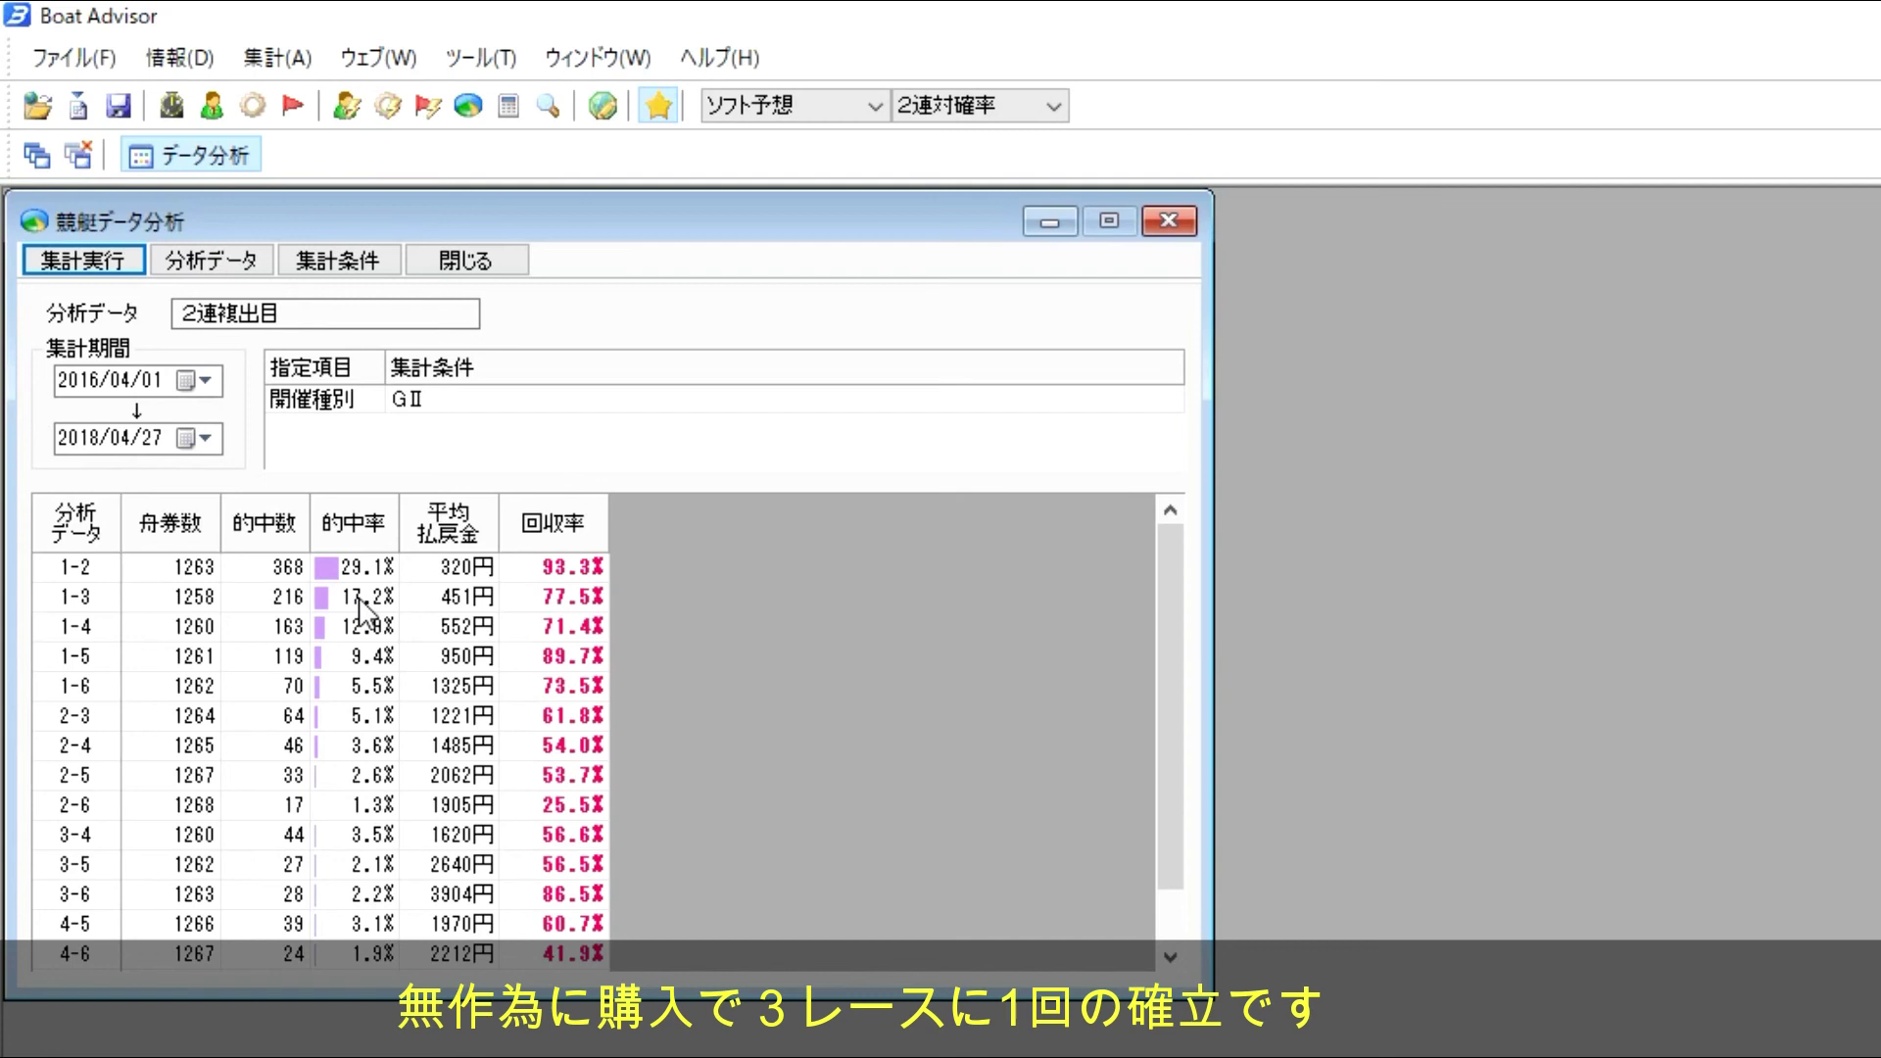
- Rerun the 2連複出目 aggregation with the 開催種別 condition set to GⅢ only
click(348, 267)
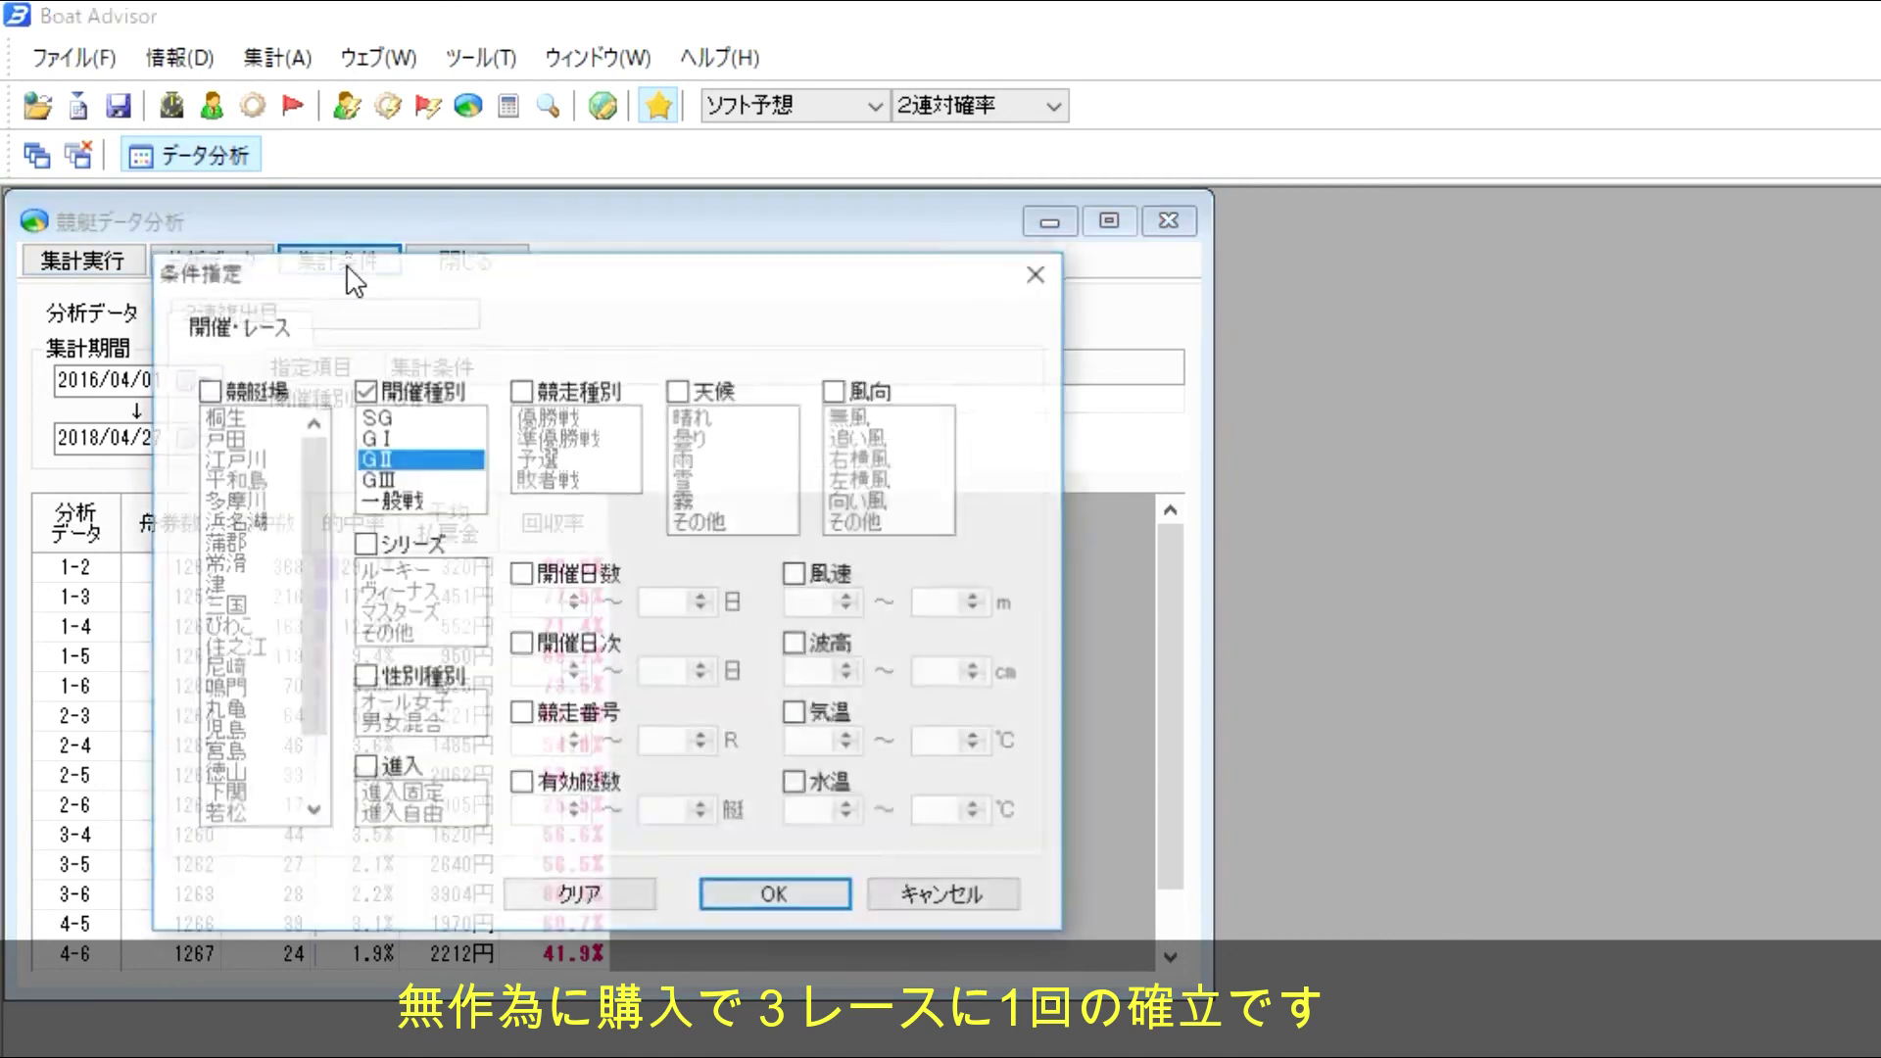
click(423, 480)
click(428, 480)
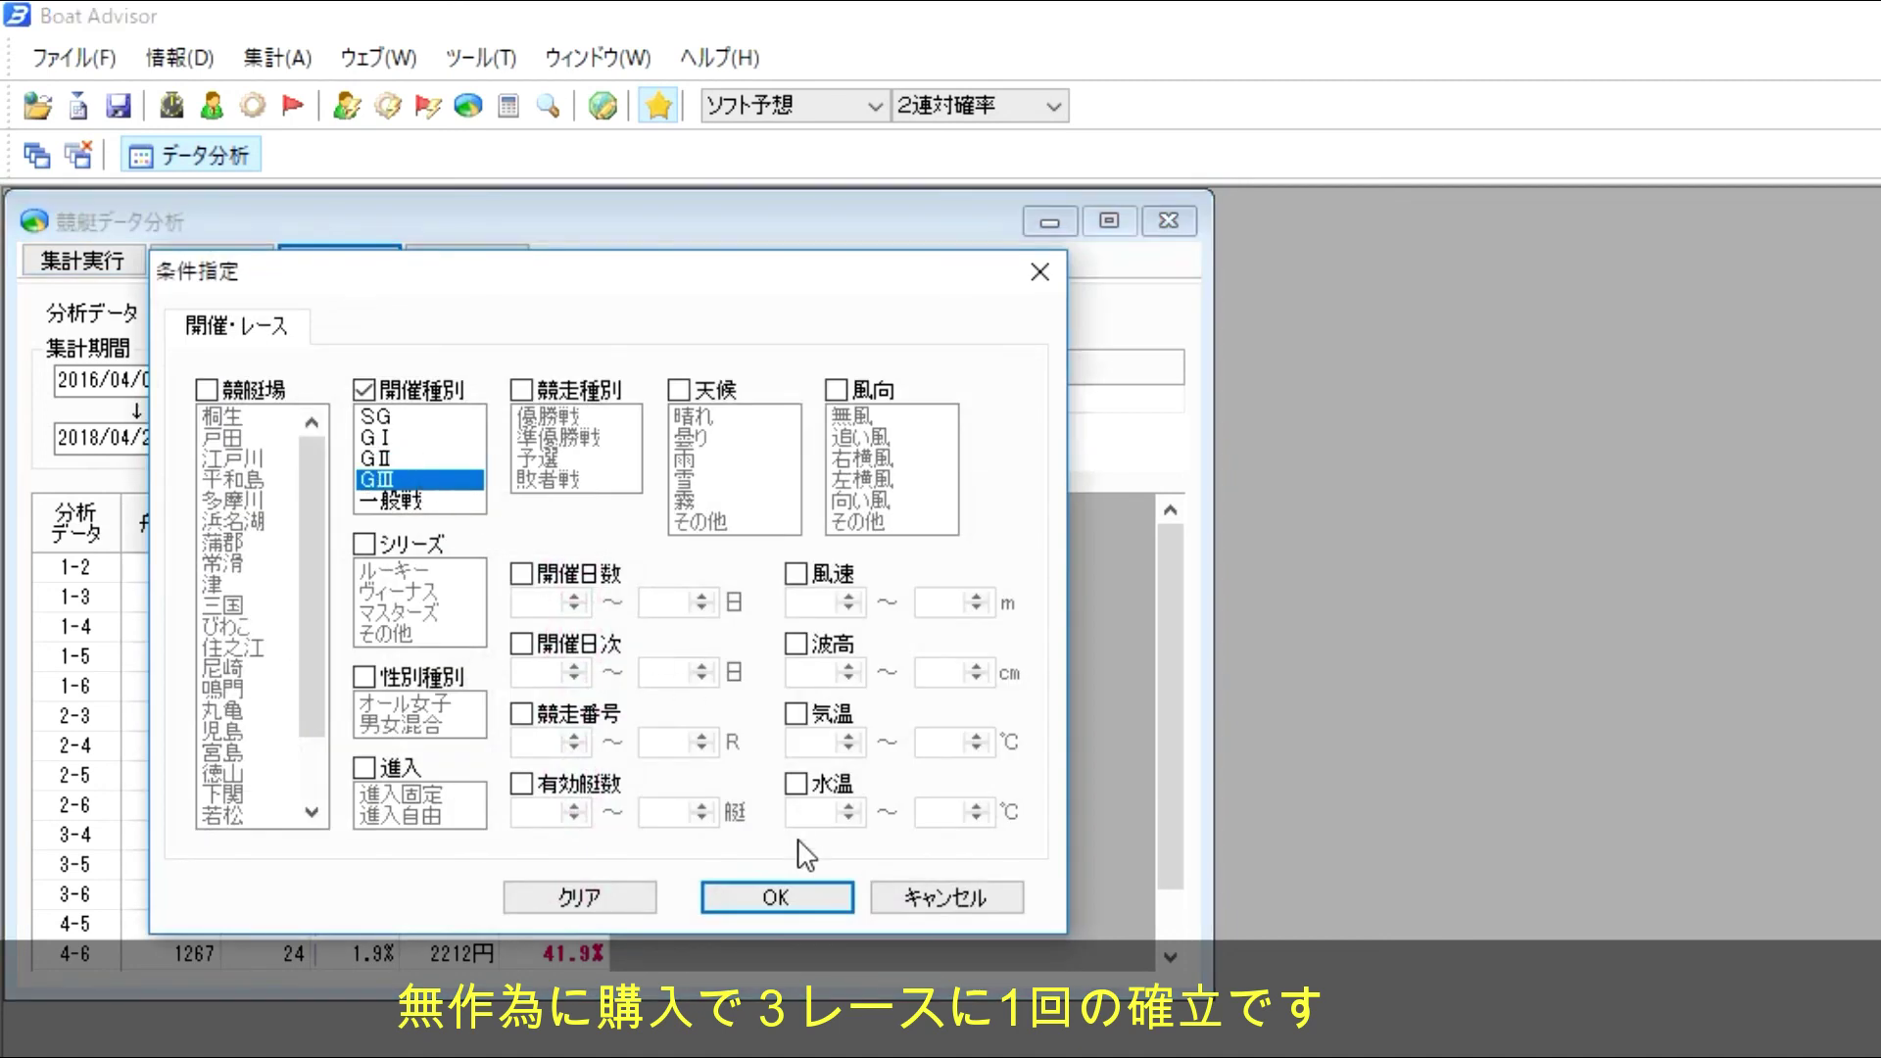
click(776, 897)
click(67, 264)
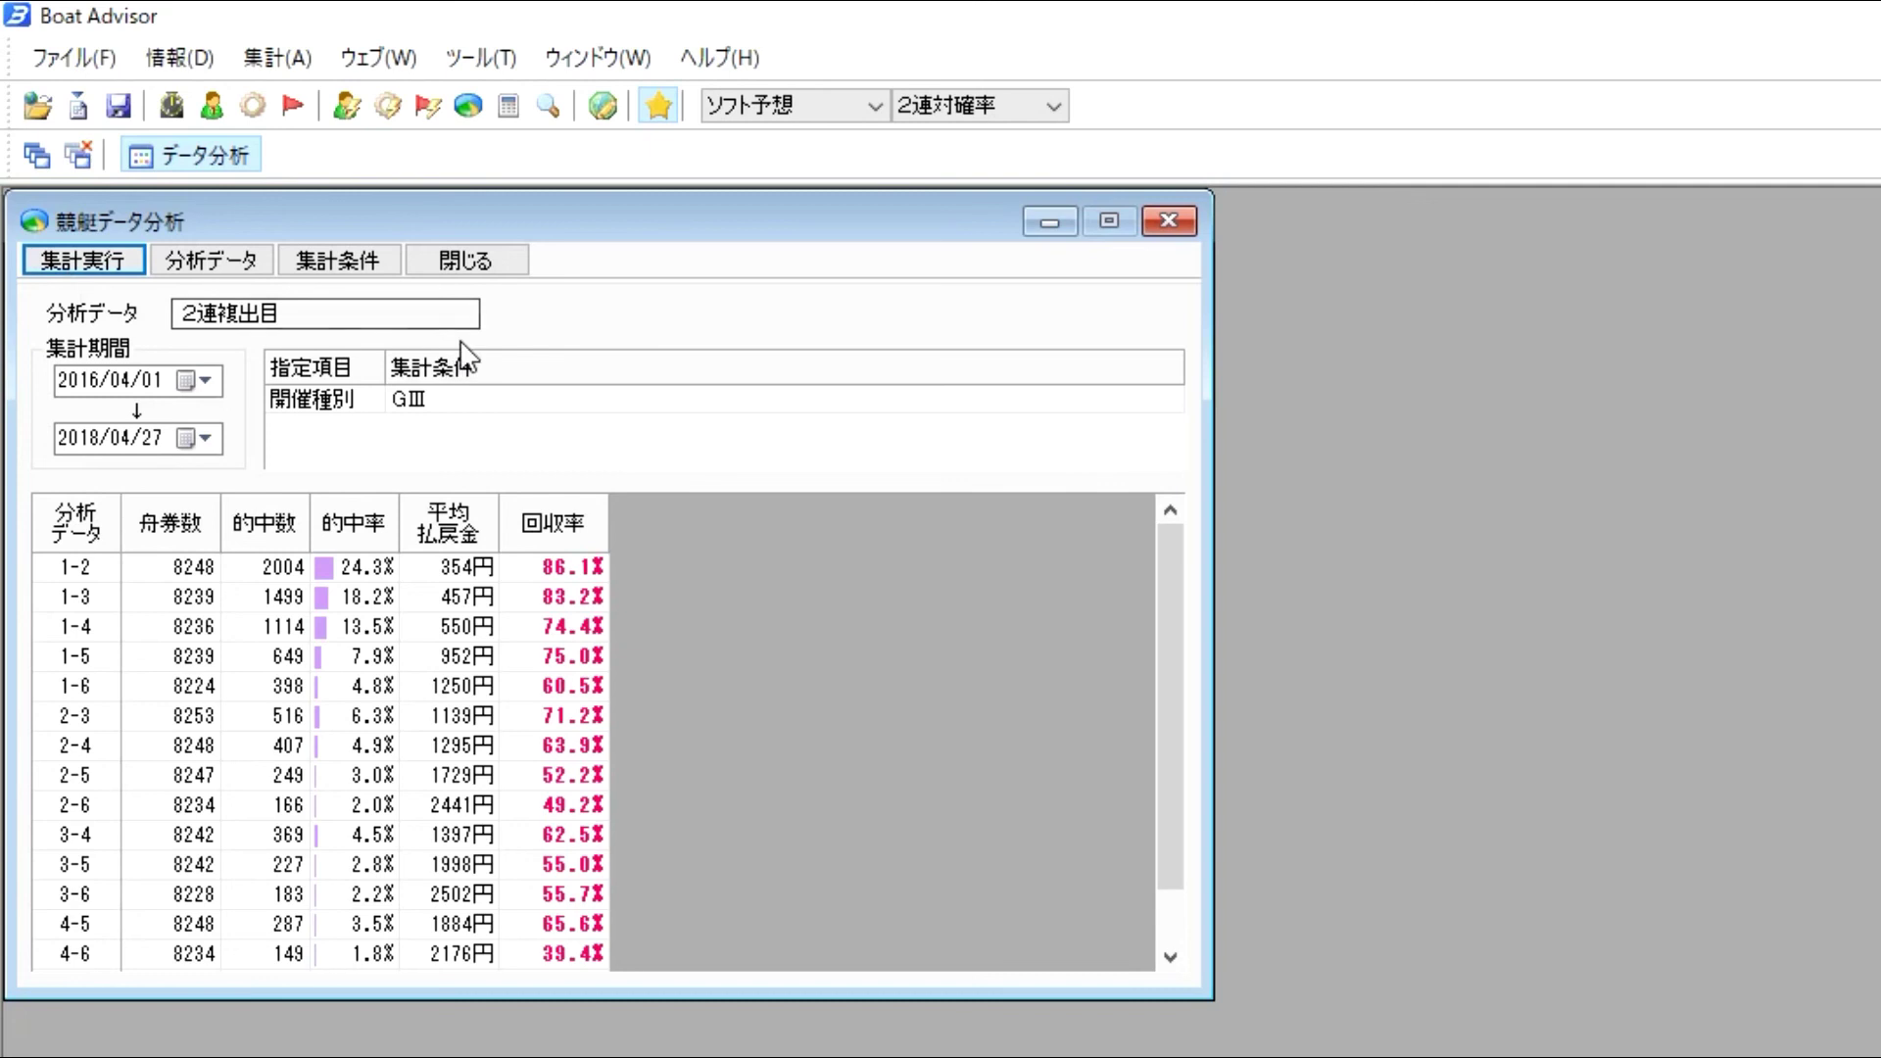
- Rerun the 2連複出目 aggregation with the 開催種別 condition set to 一般戦 only
click(350, 266)
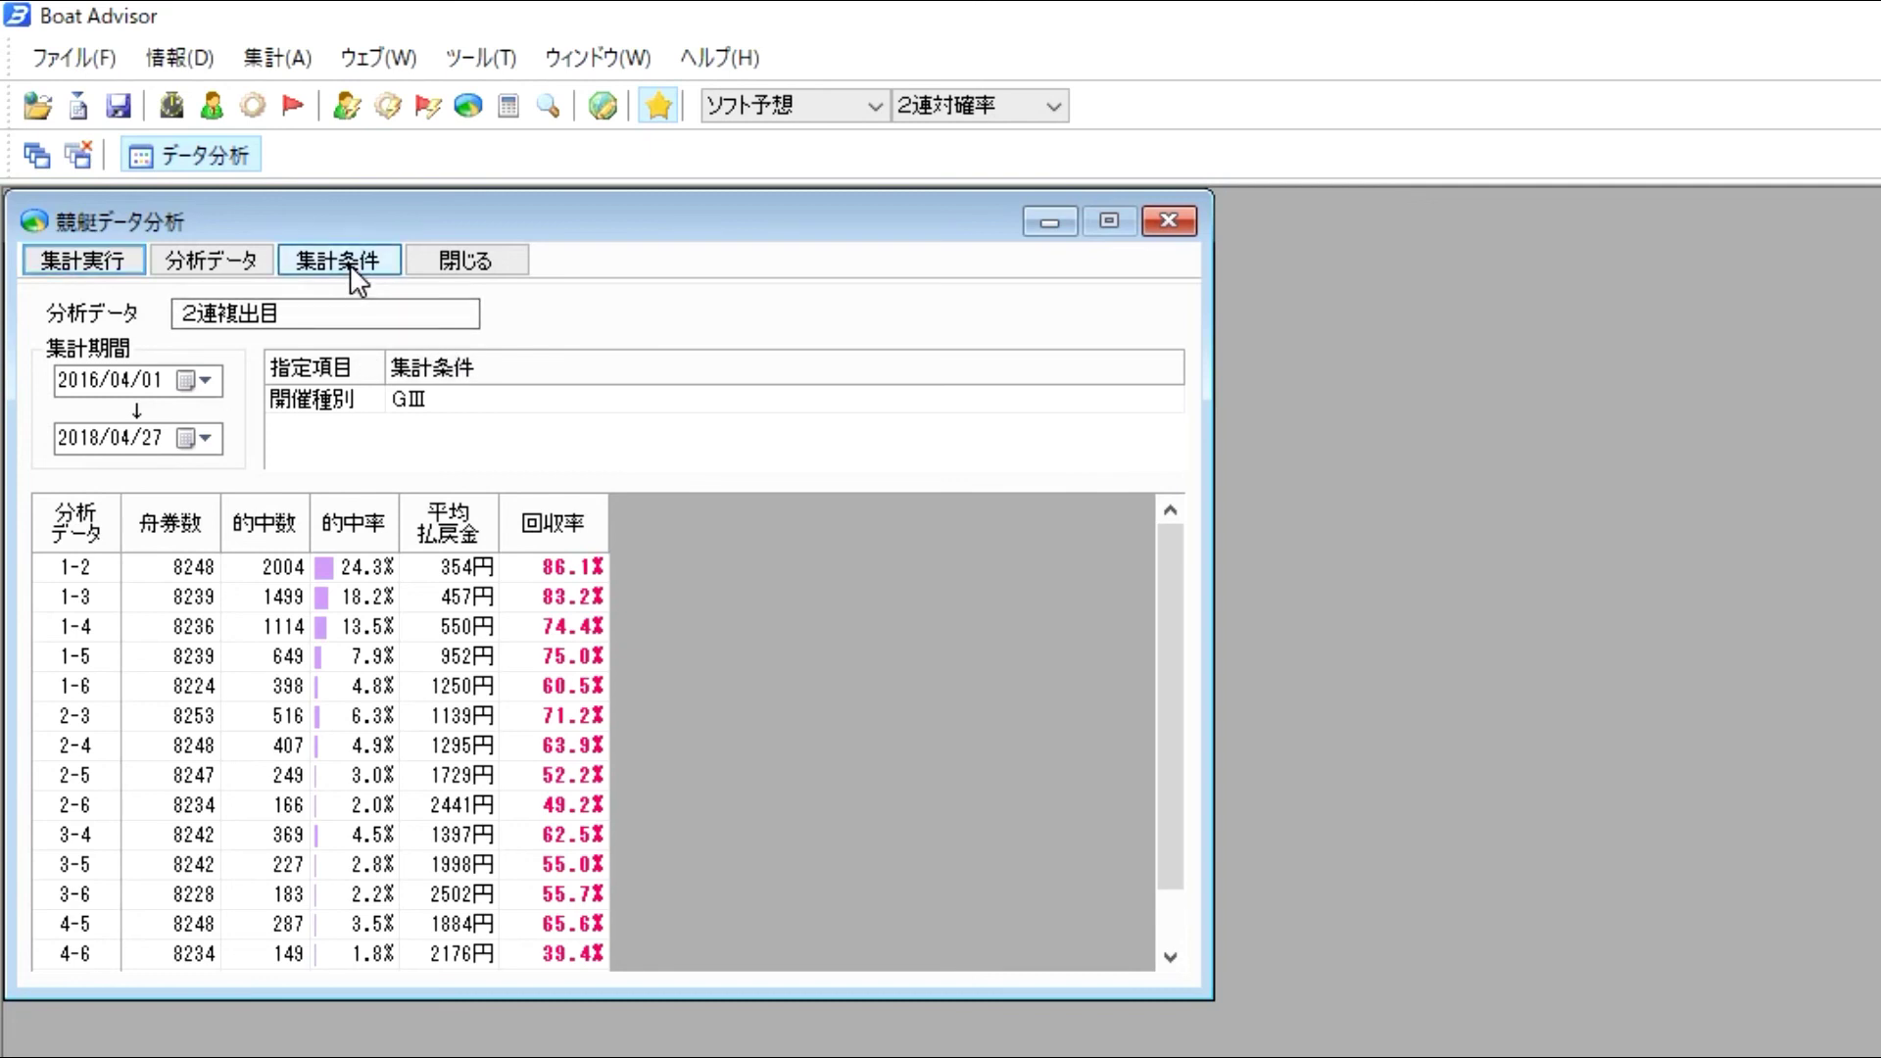
click(414, 500)
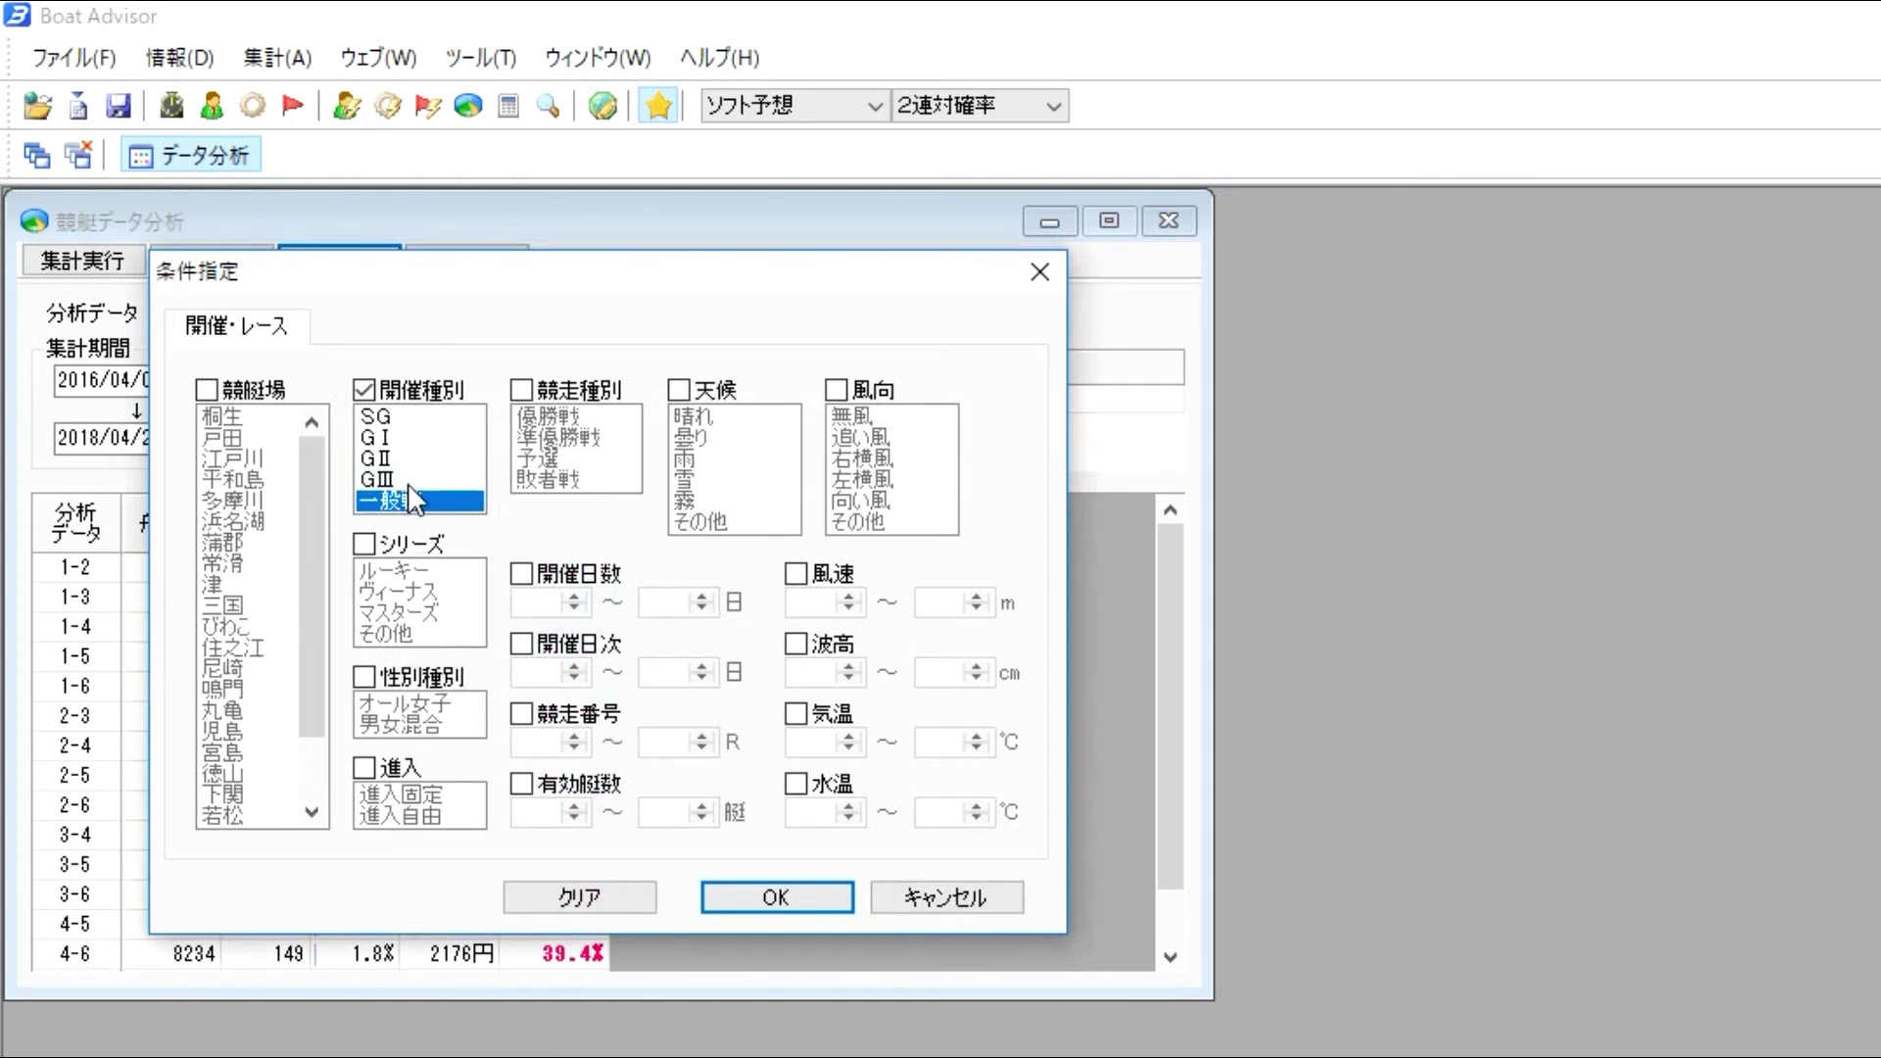
click(753, 904)
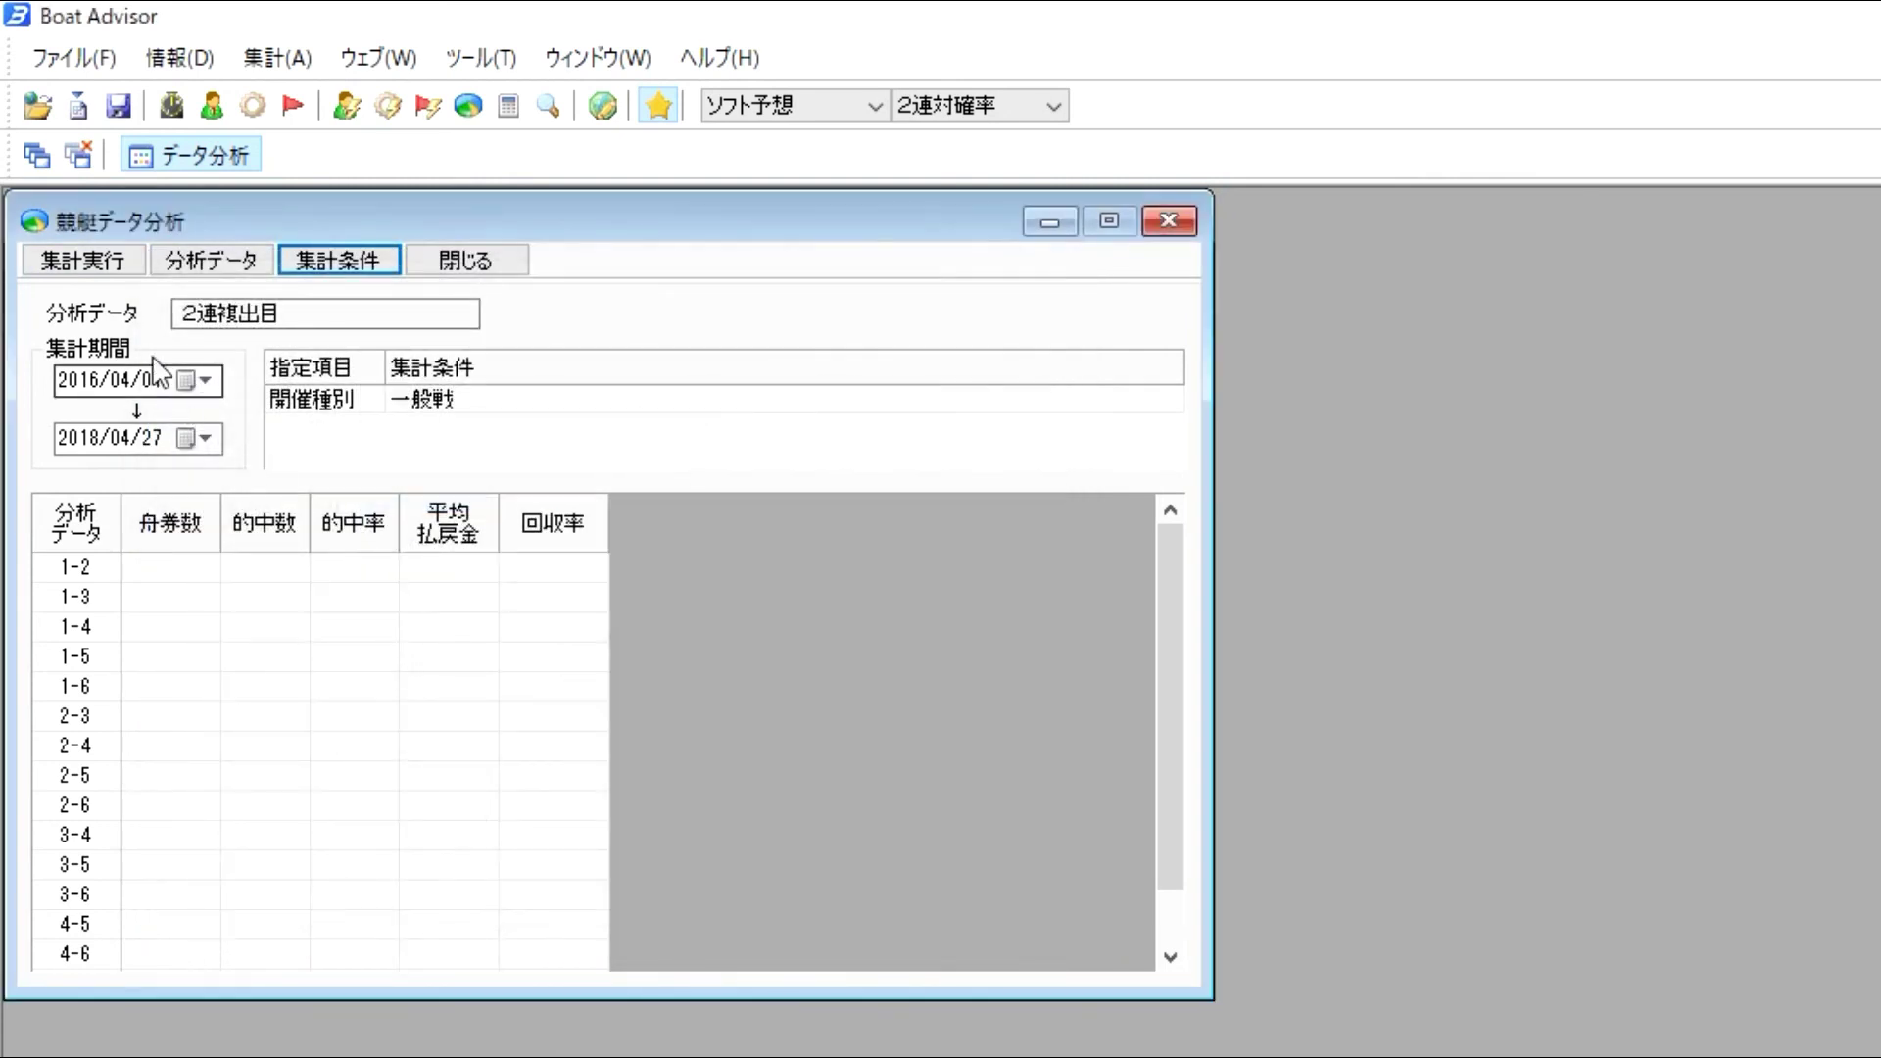
click(101, 253)
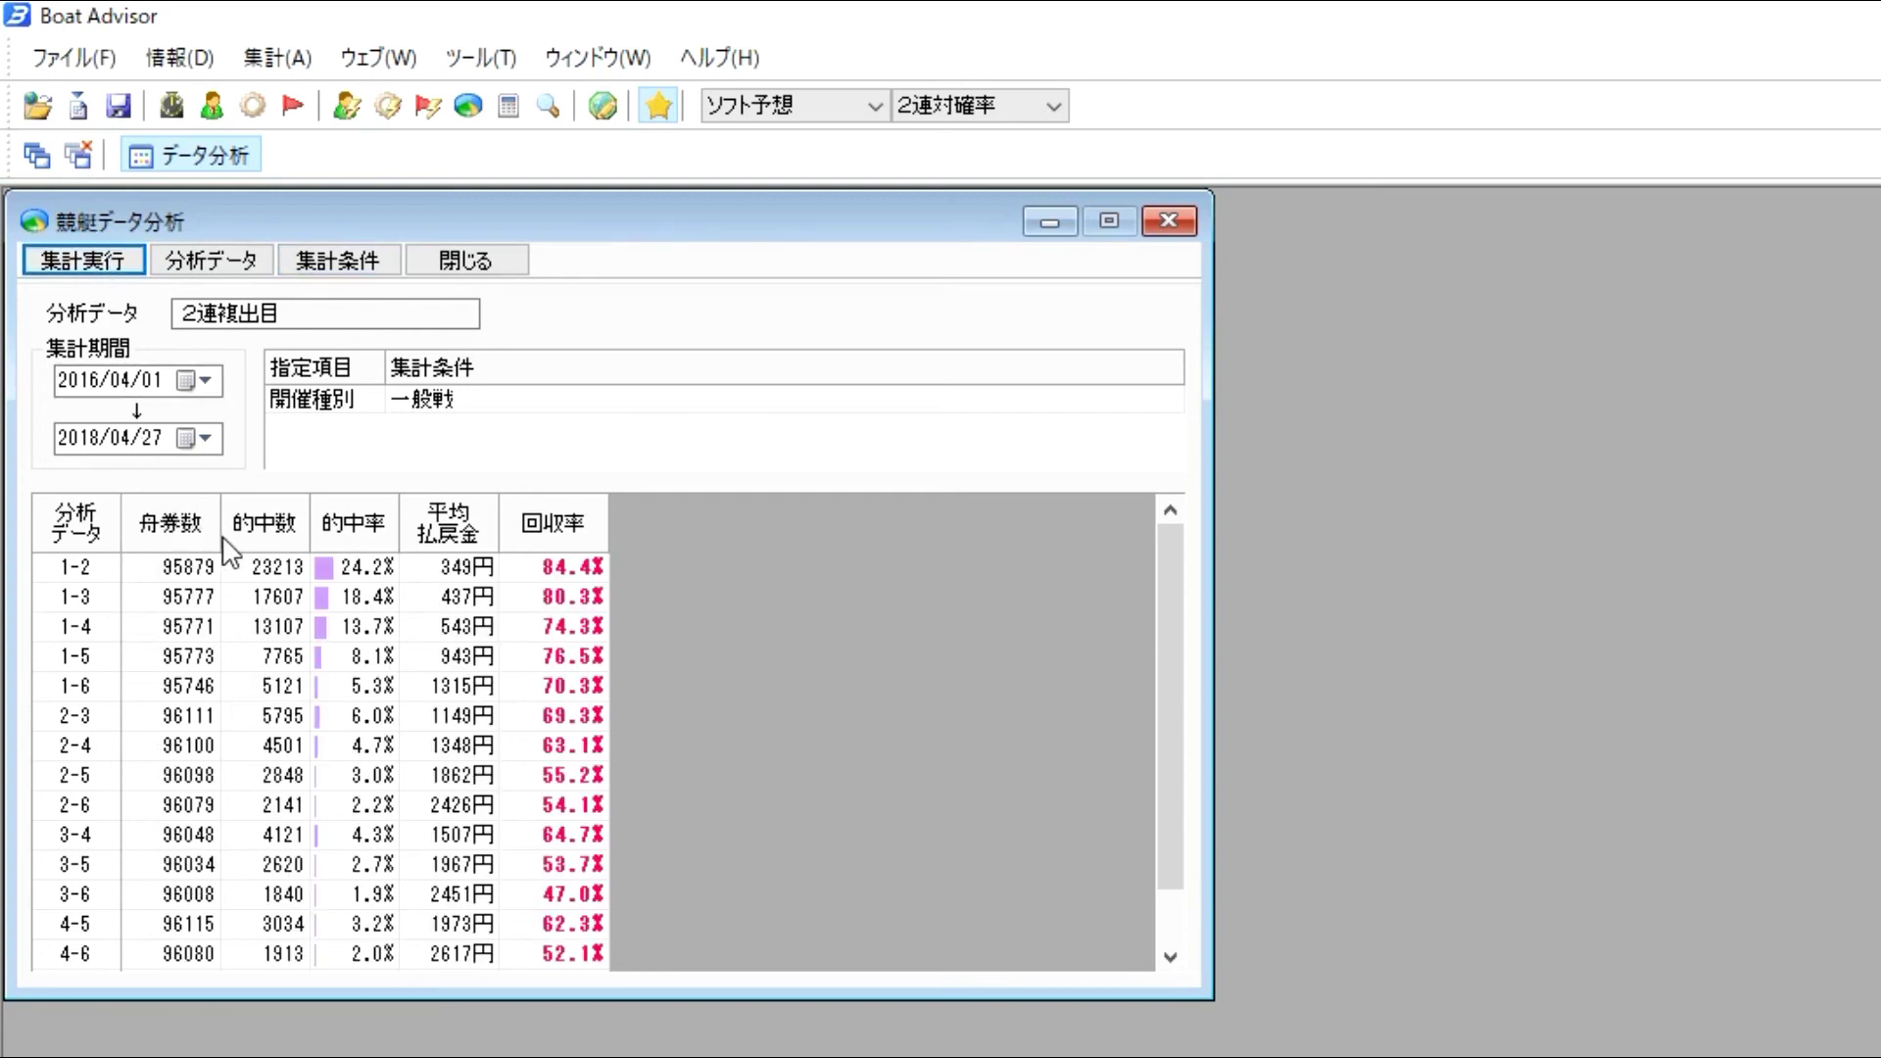
- Return the 開催種別 condition from 一般戦 to GⅡ only and run the 2連複出目 aggregation once more
click(312, 266)
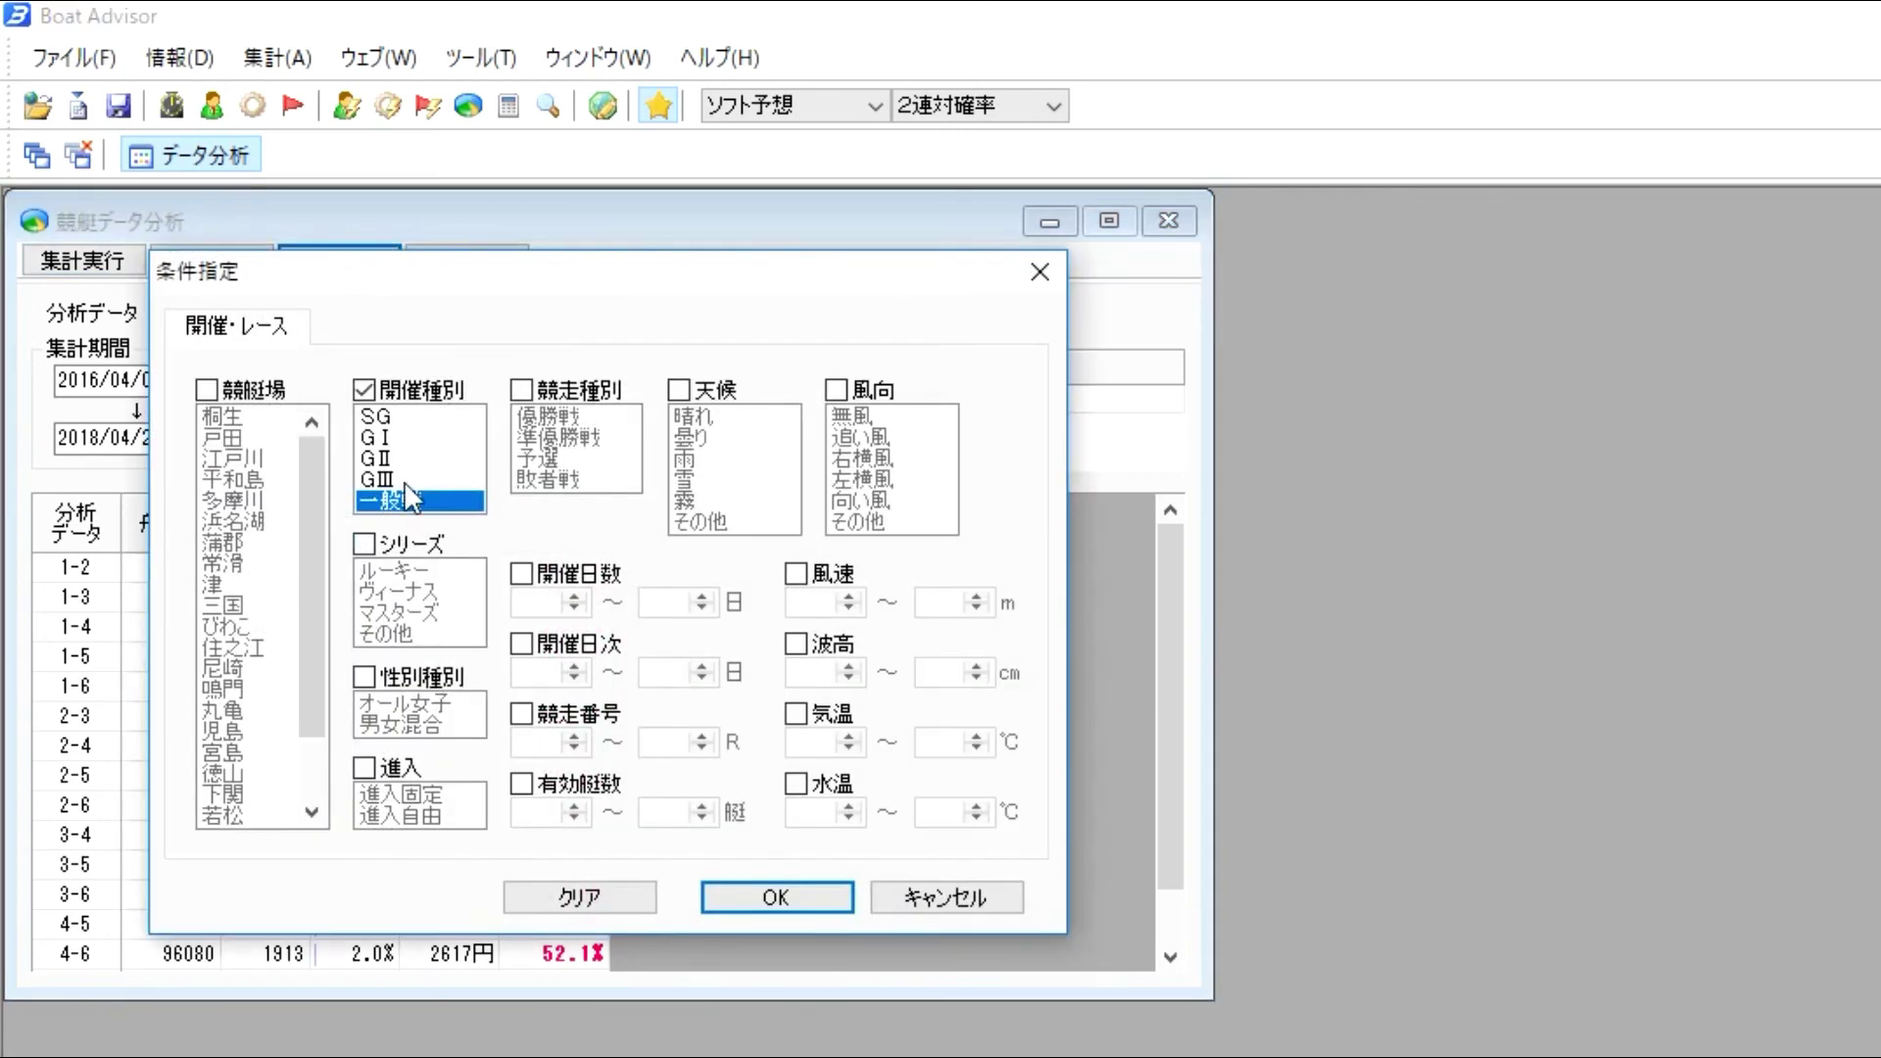
click(403, 459)
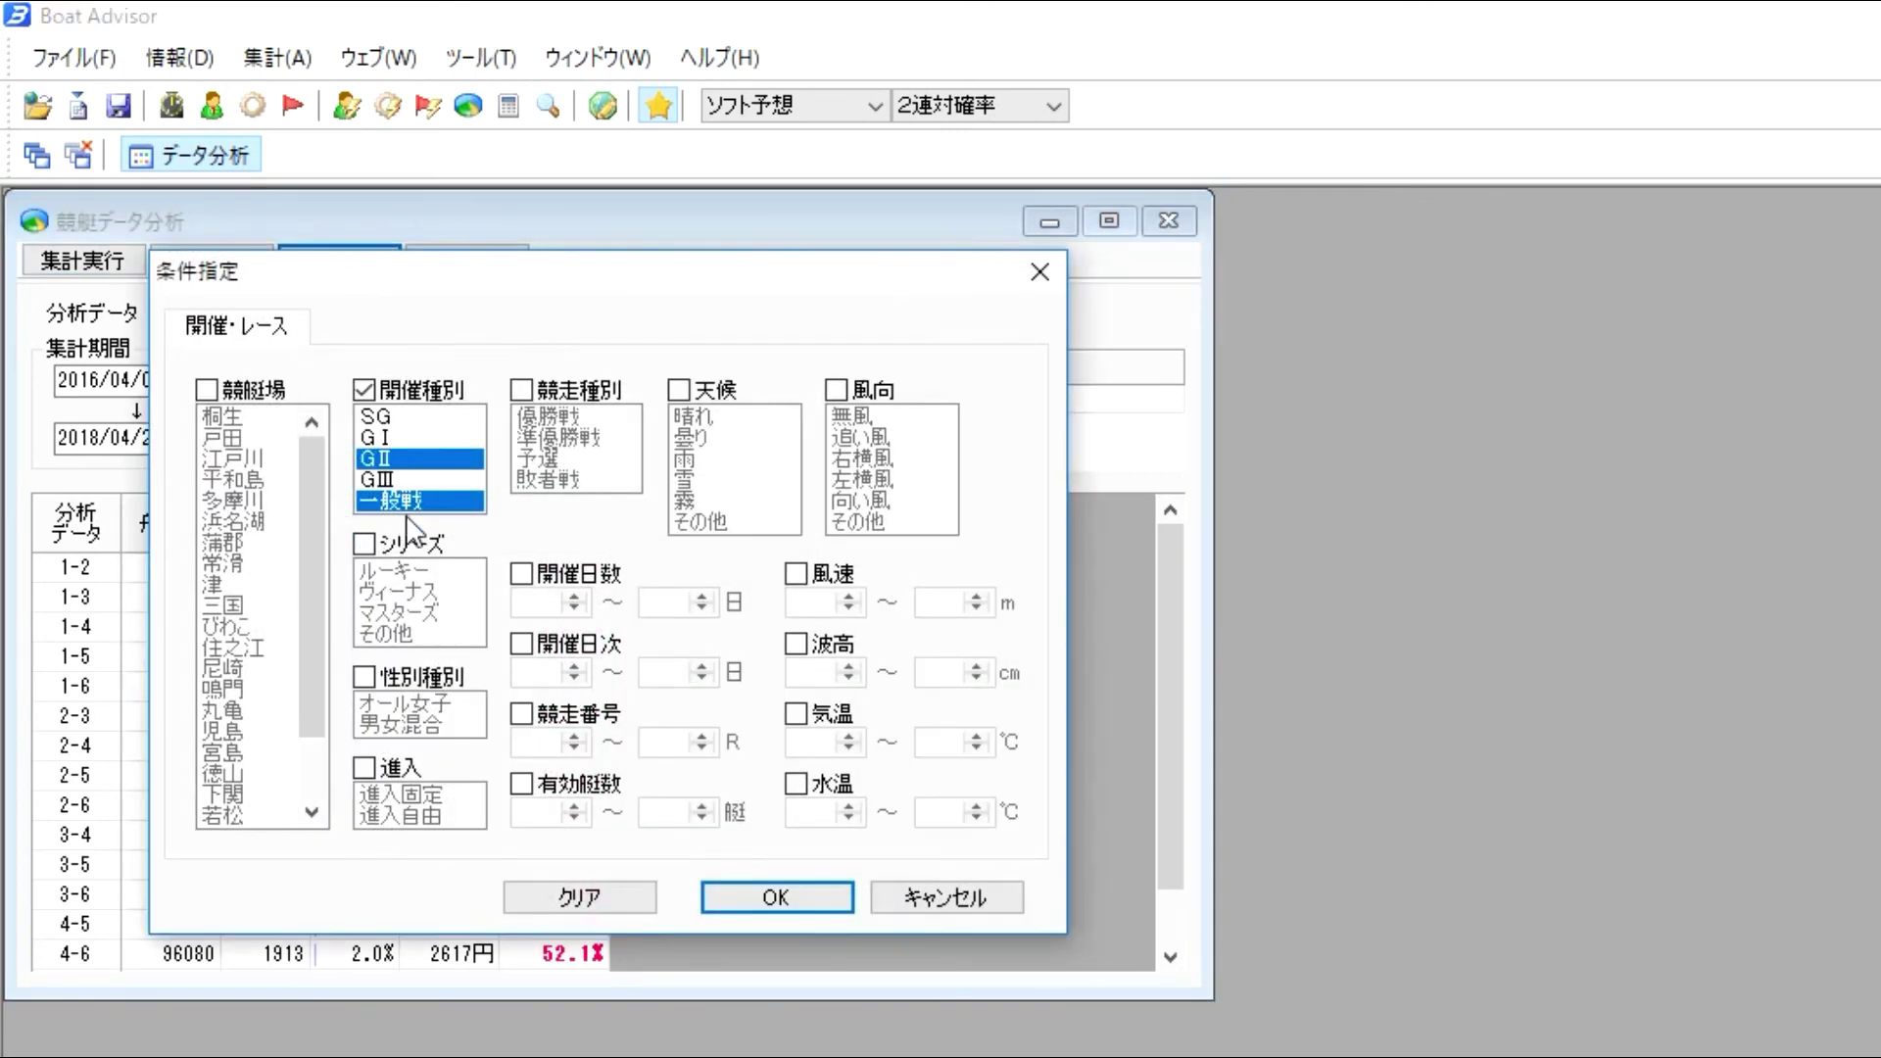
click(404, 501)
click(772, 895)
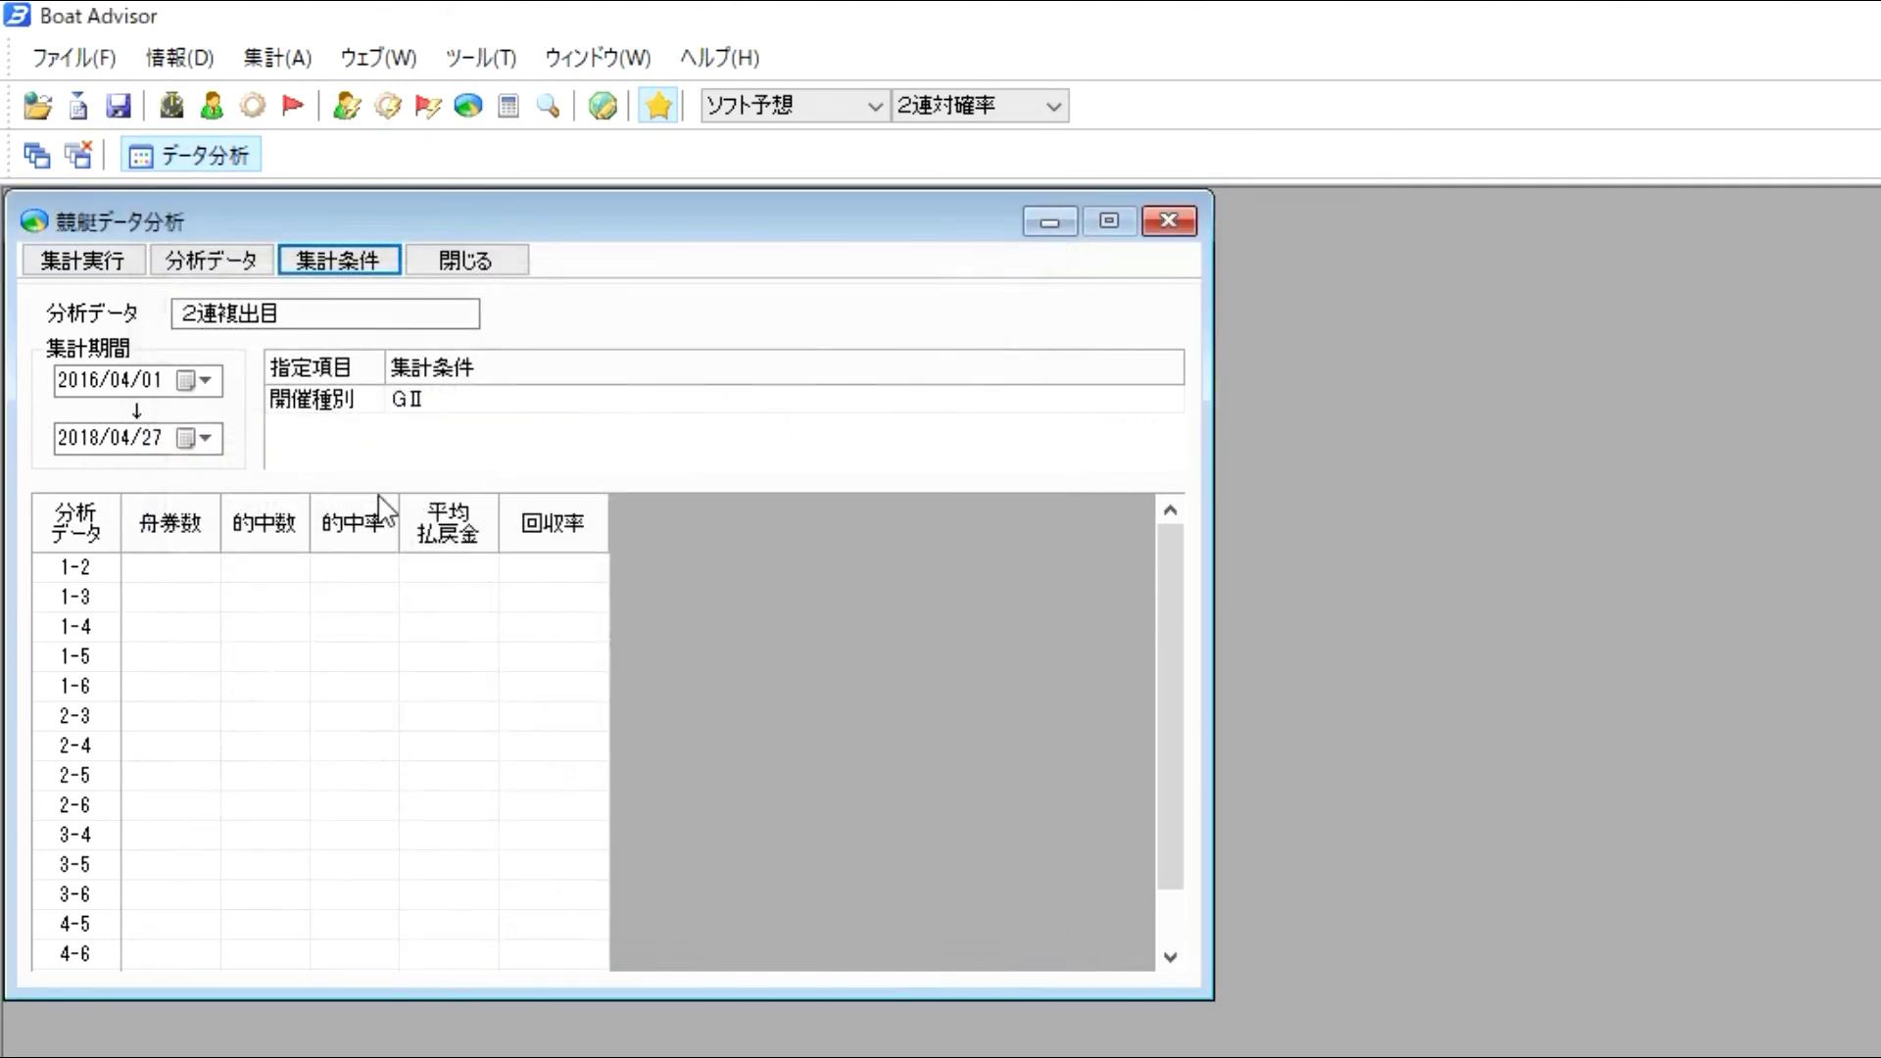
click(70, 272)
click(68, 266)
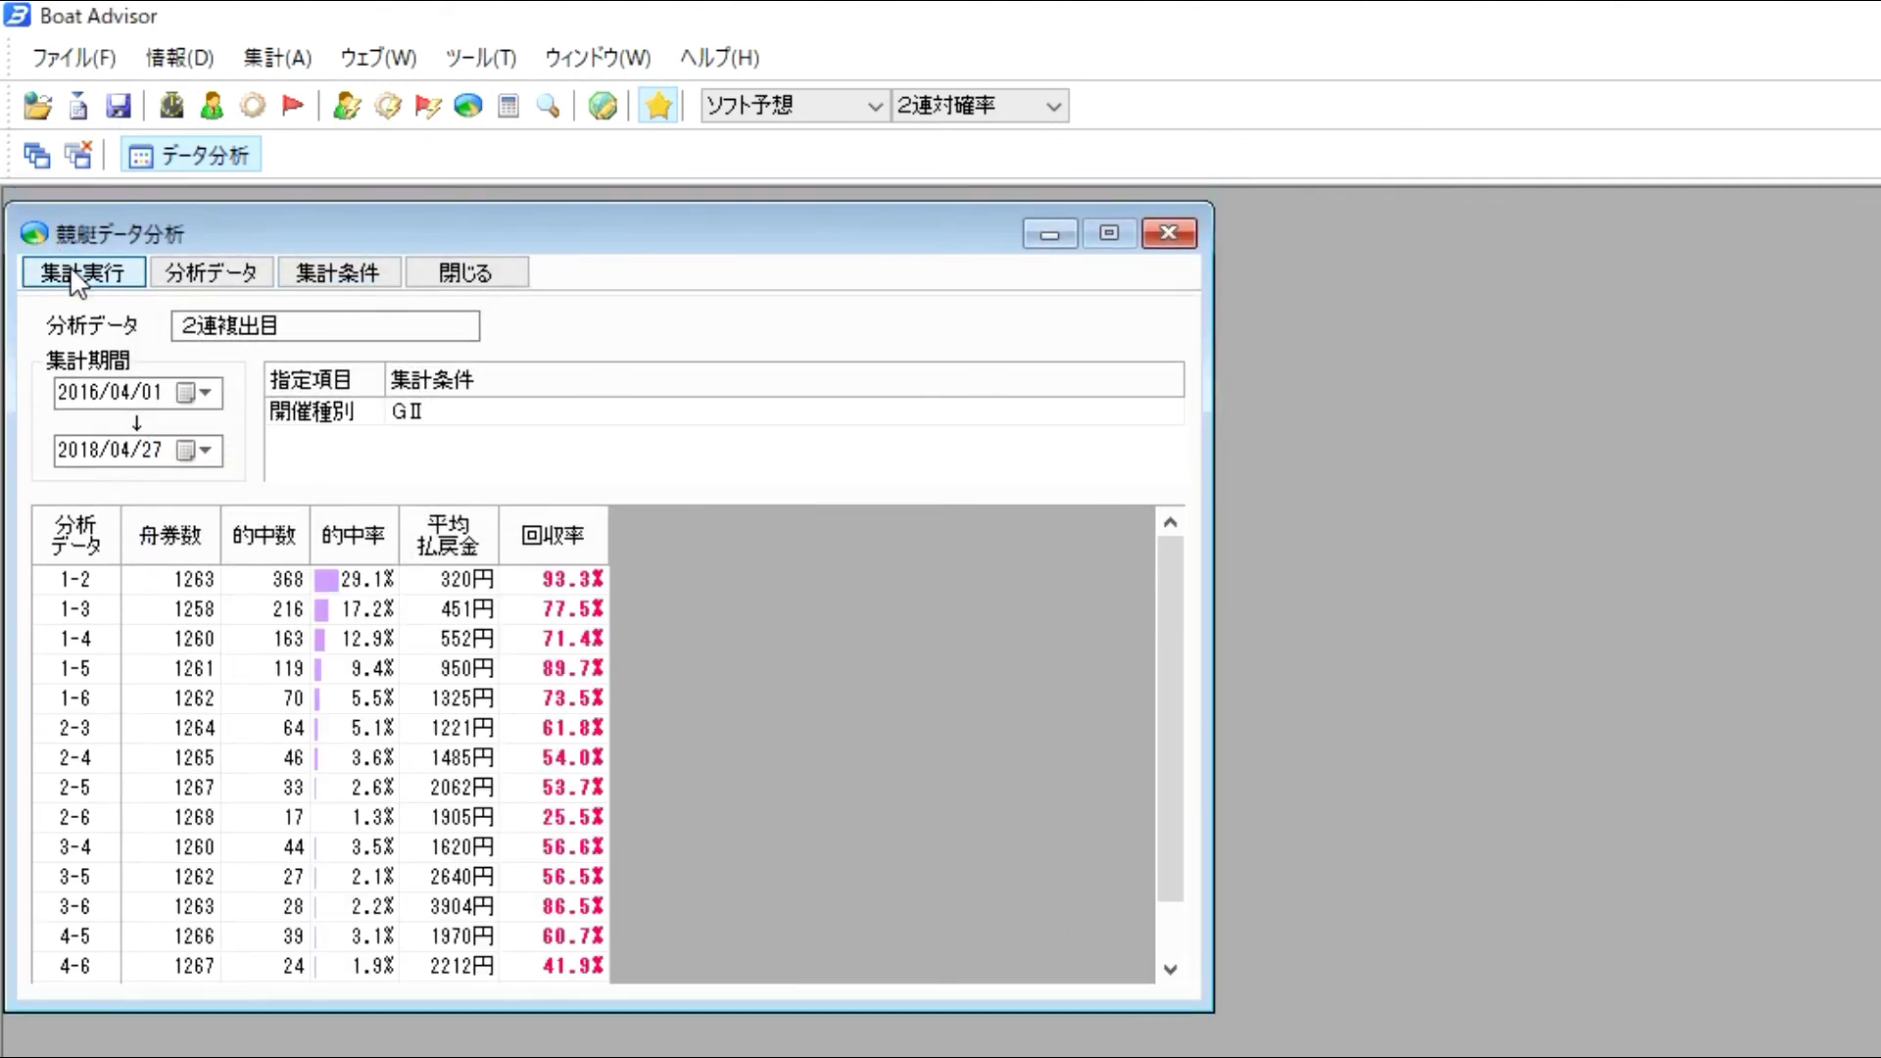